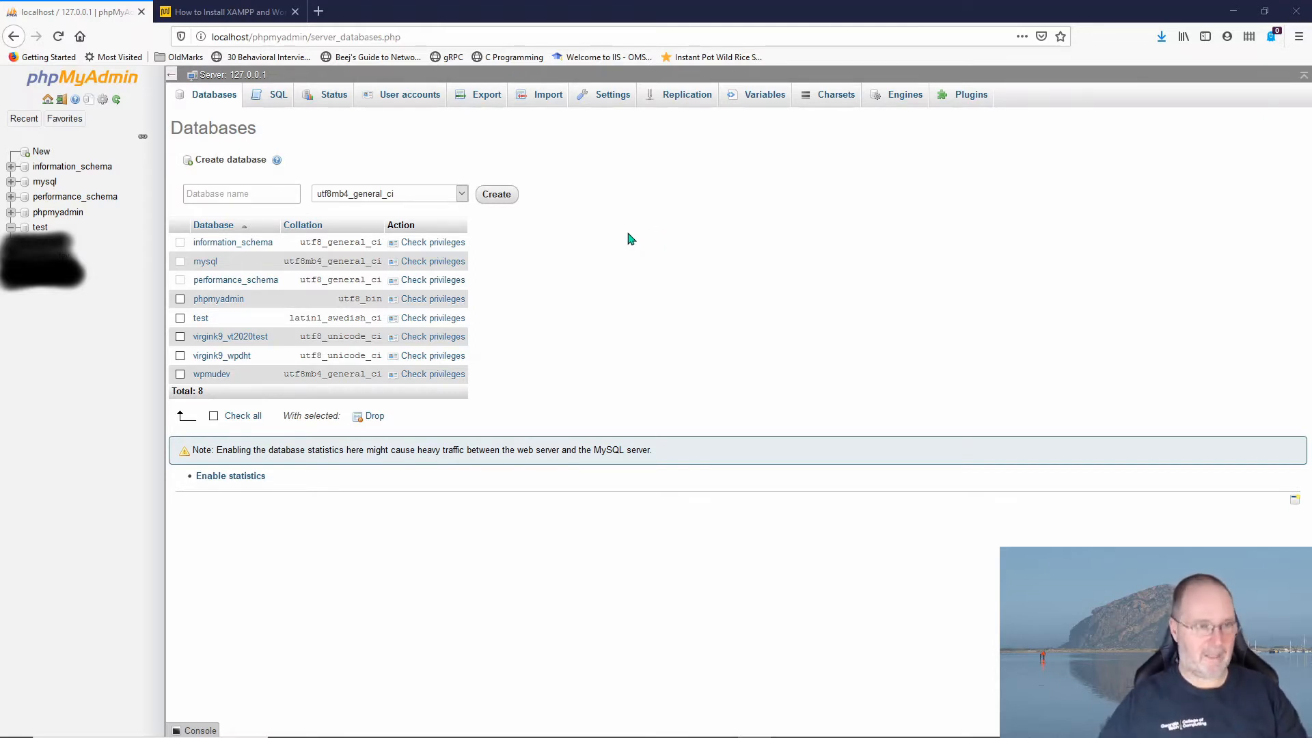
Step: Switch to the 'How to Install XAMPP and WordPress' tutorial at Step 1: Create a New MySQL Database
left_click(247, 14)
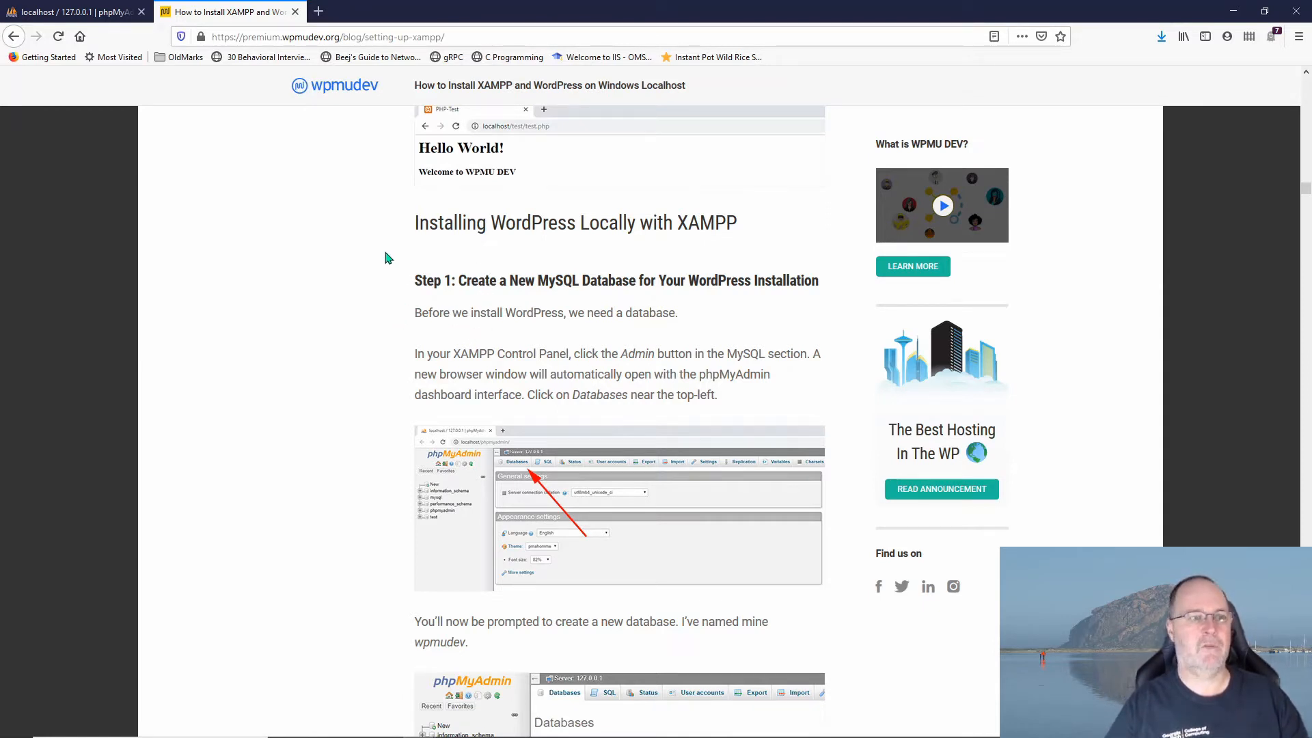
Step: Return to the localhost phpMyAdmin tab's Databases overview
left_click(85, 14)
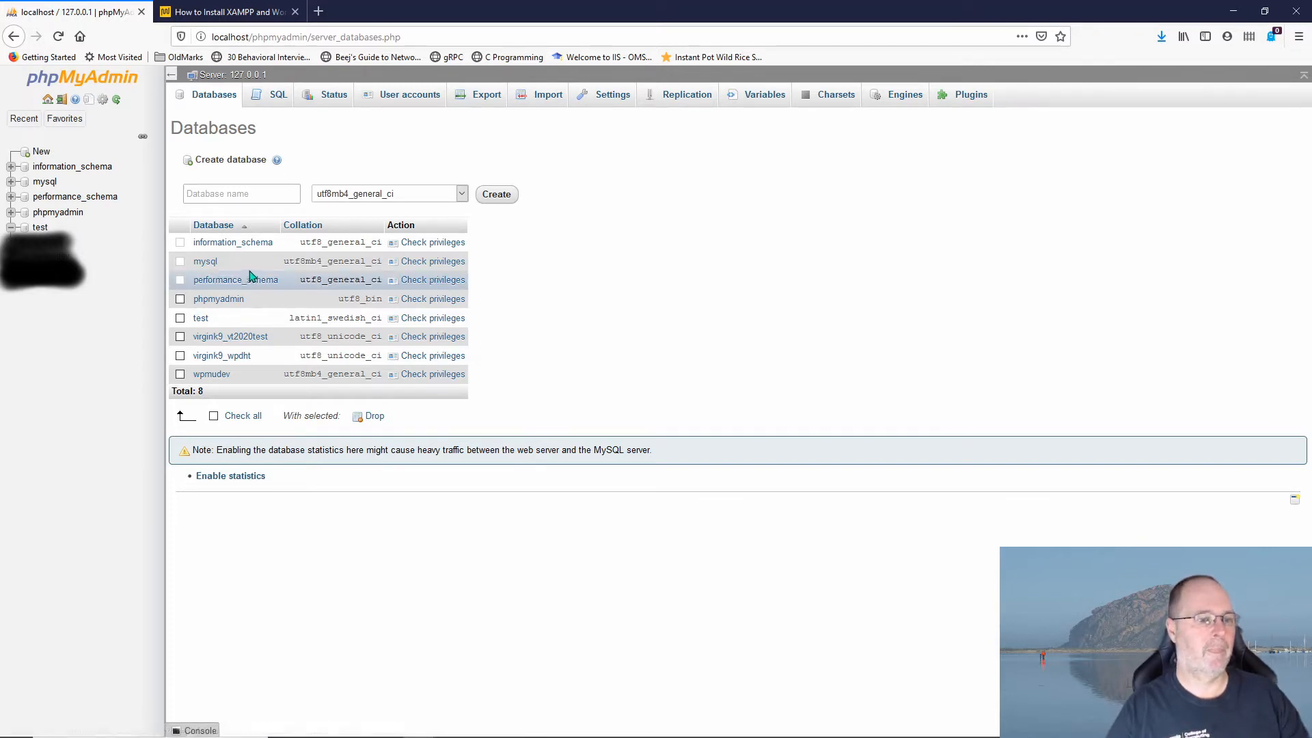
Step: Create a new database named local_install with utf8mb4_general_ci collation
left_click(41, 156)
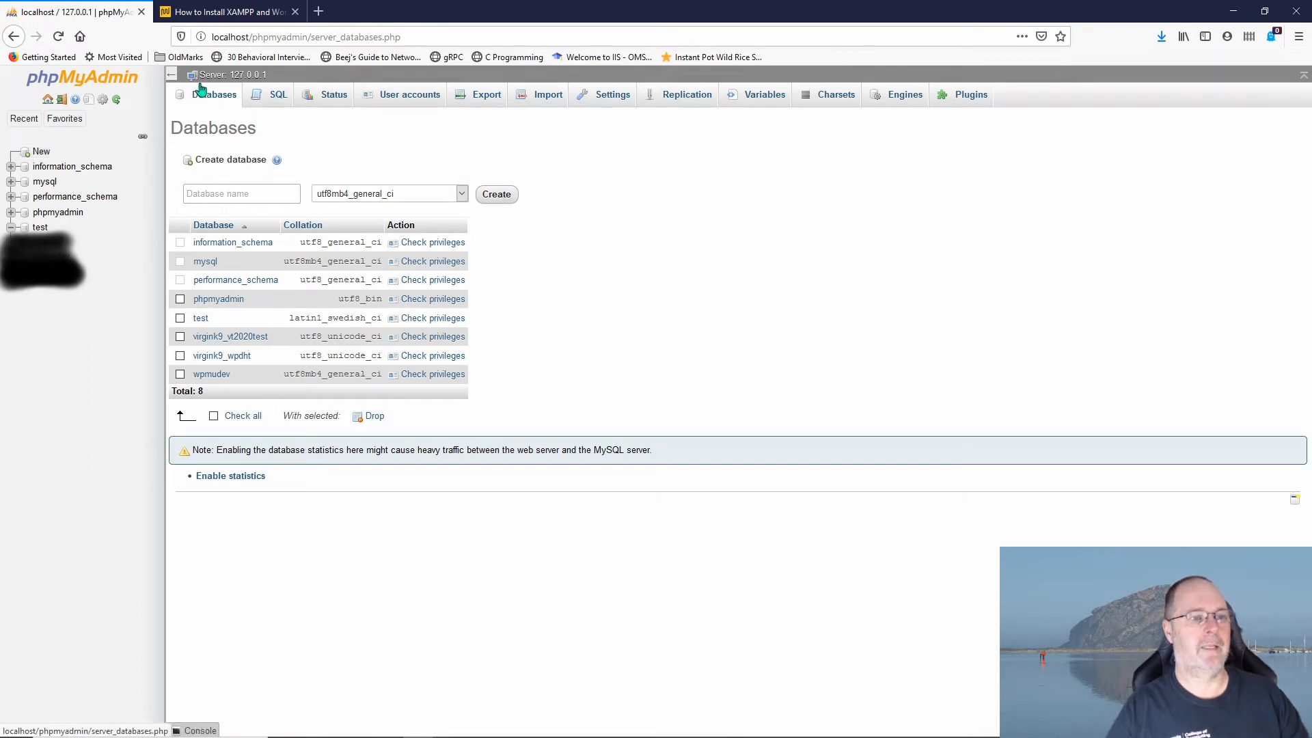
left_click(253, 195)
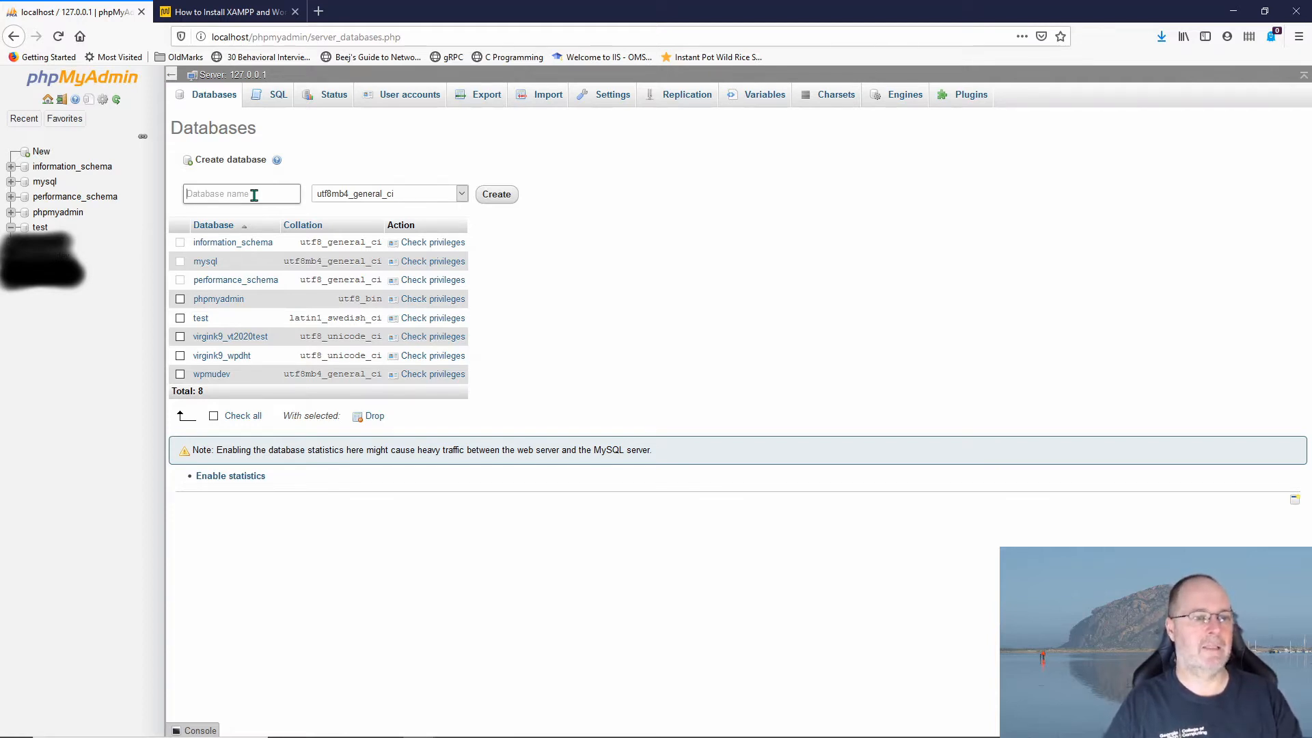
type("local")
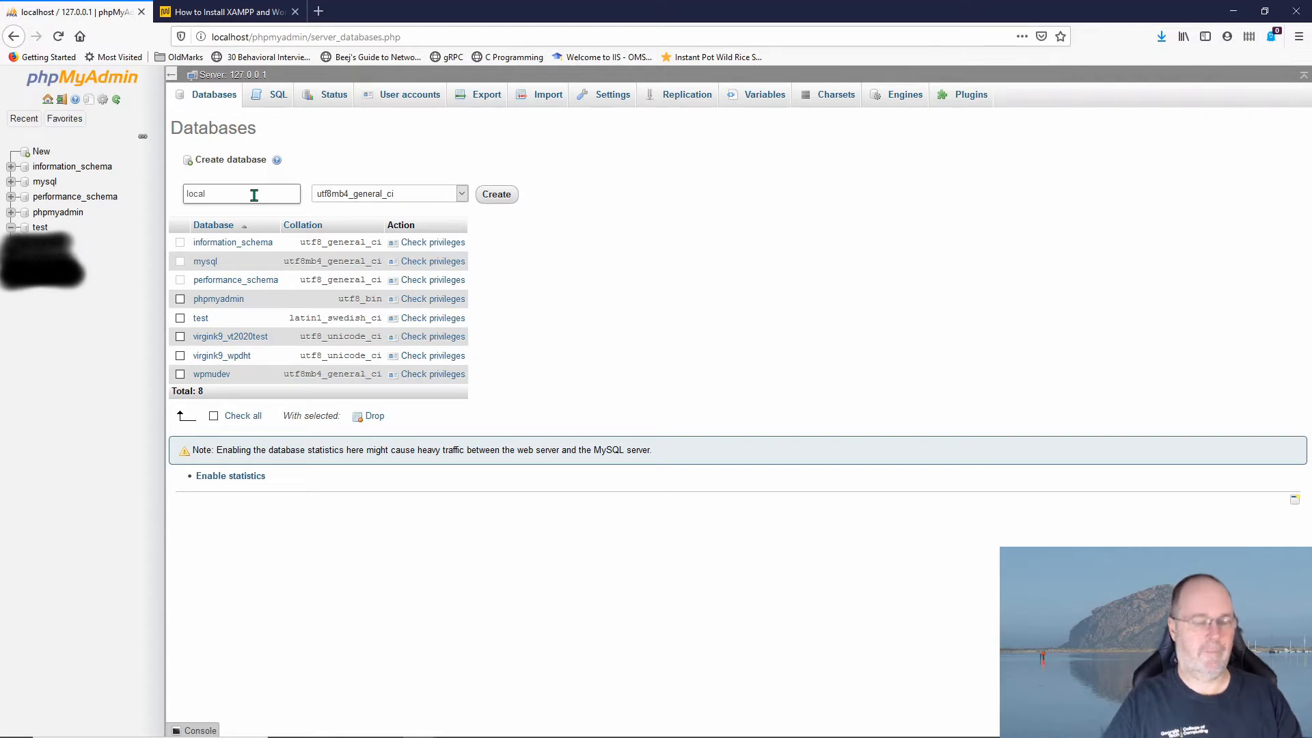
type("_install")
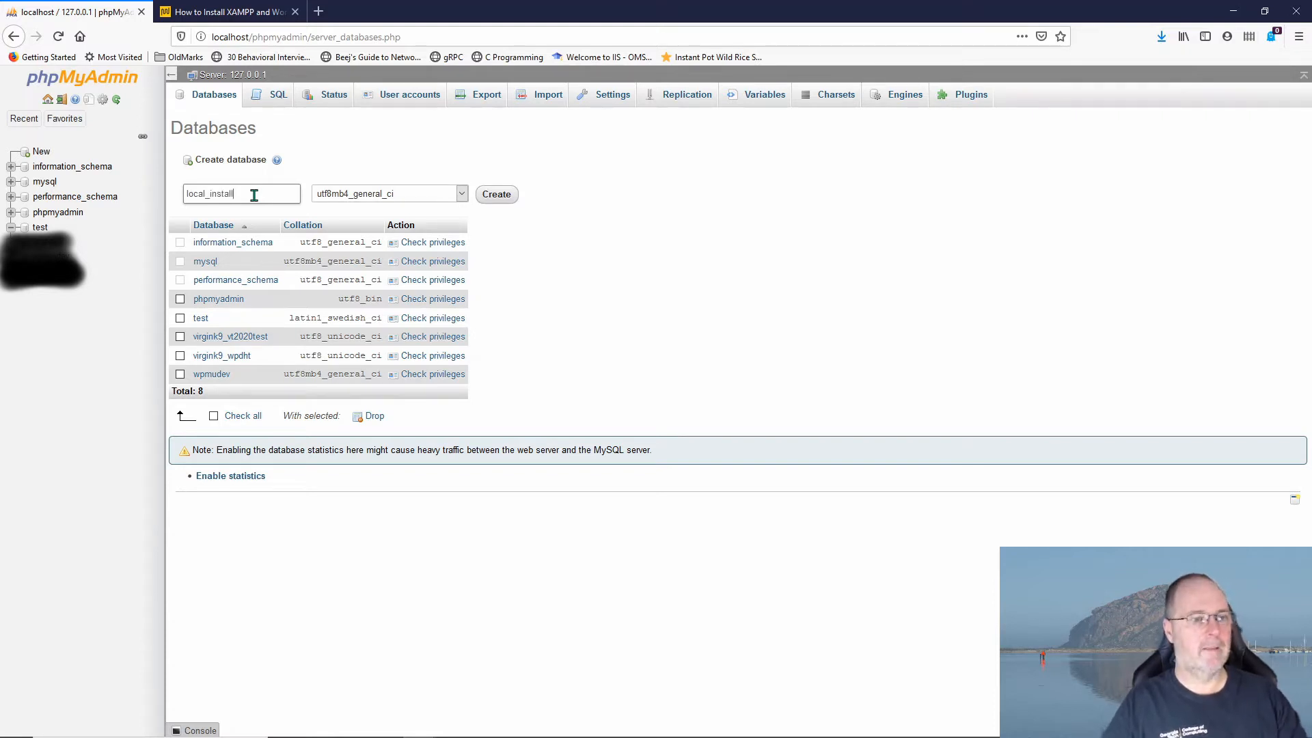
left_click(501, 197)
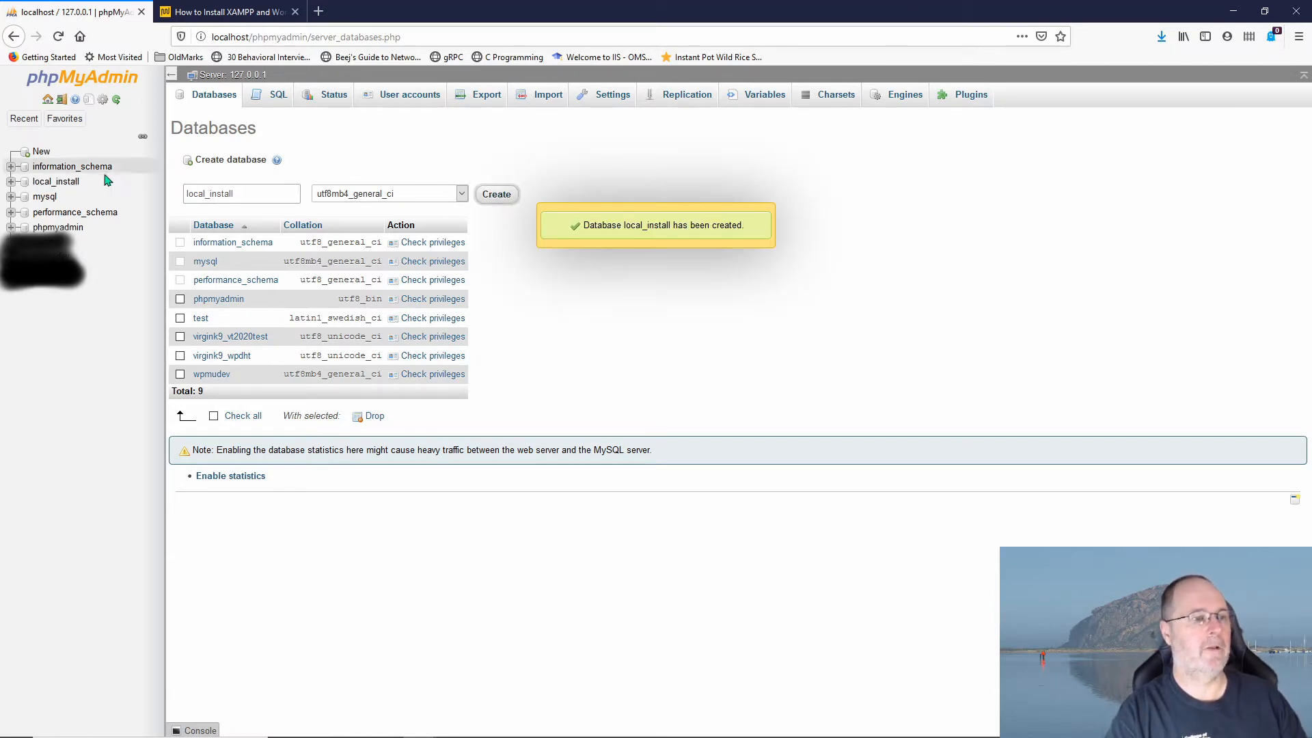
Step: Open the empty local_install database from the navigation tree
left_click(44, 183)
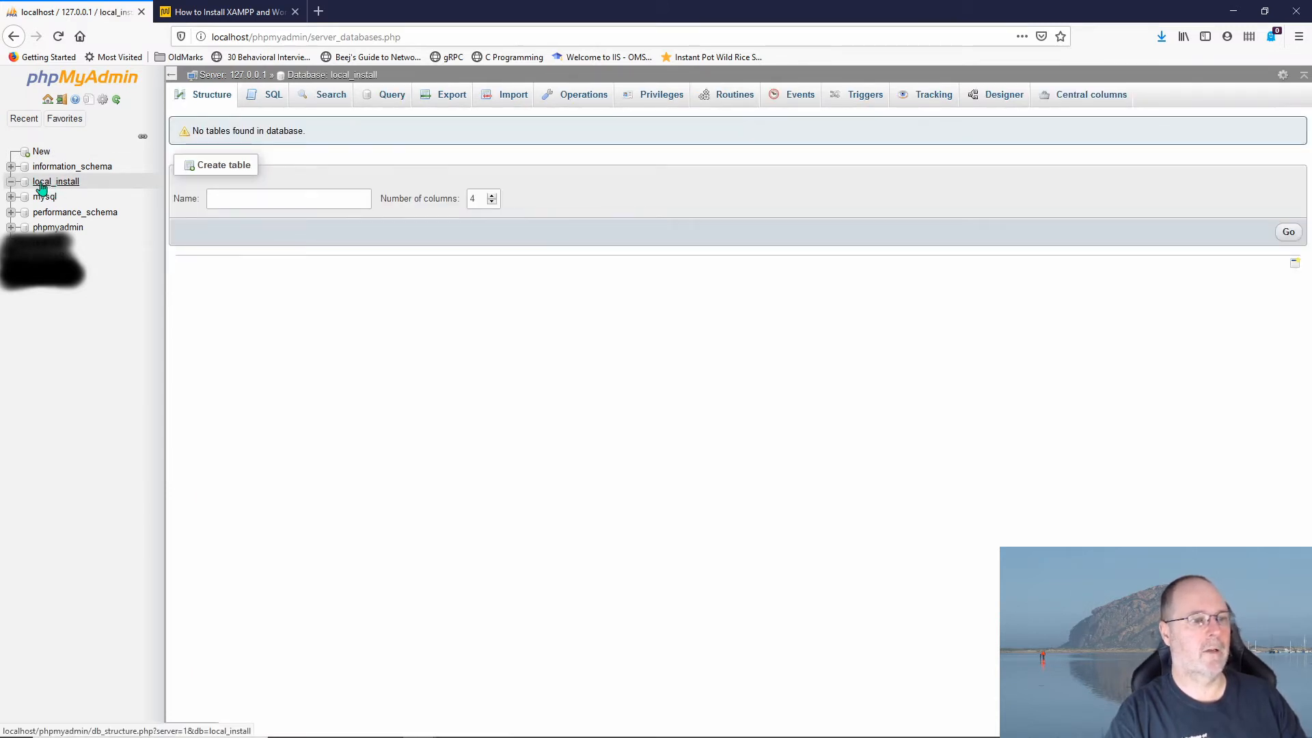
left_click(265, 198)
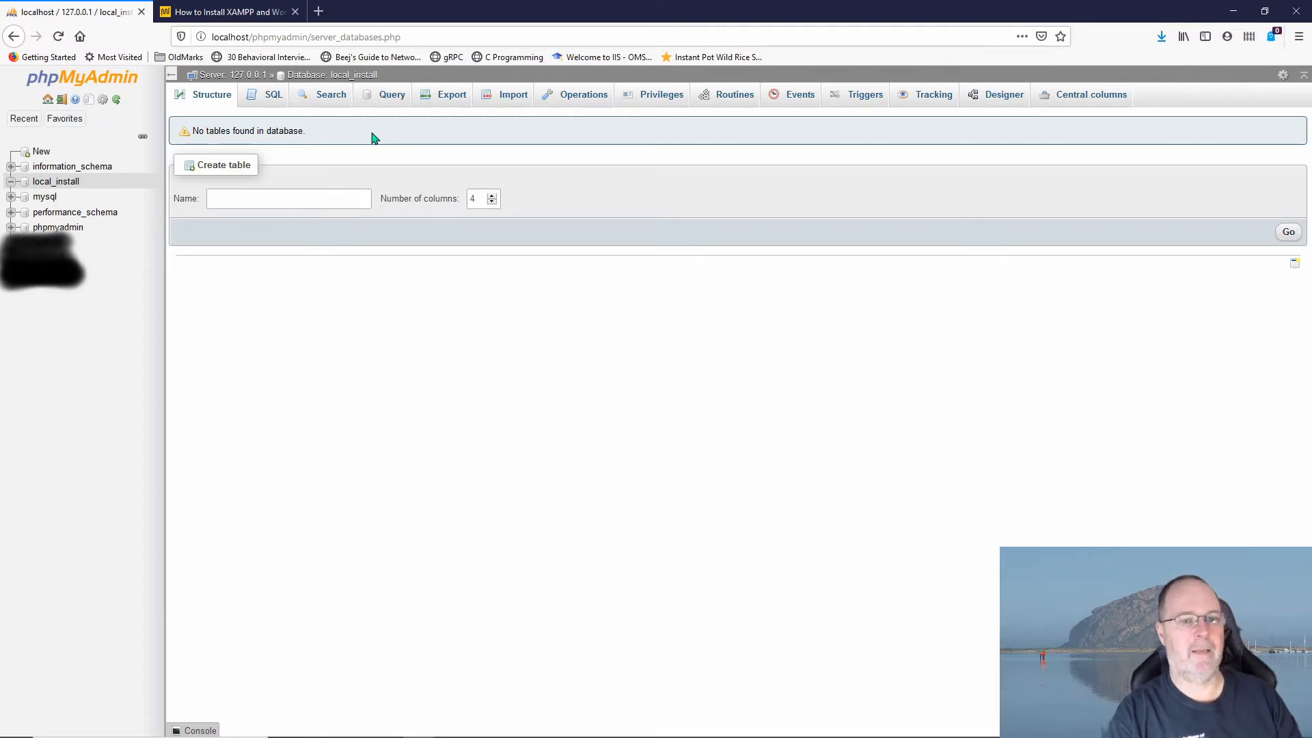
key("alt+Tab")
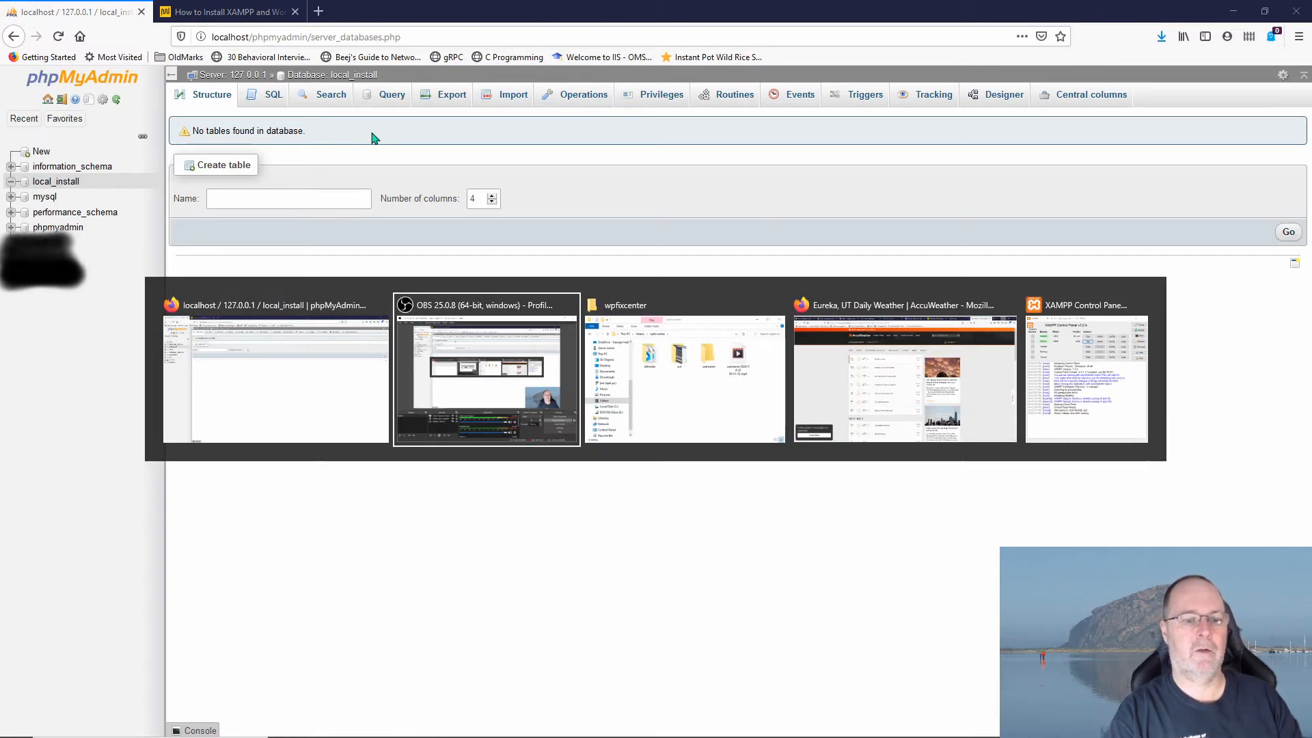
key("alt+shift+Tab")
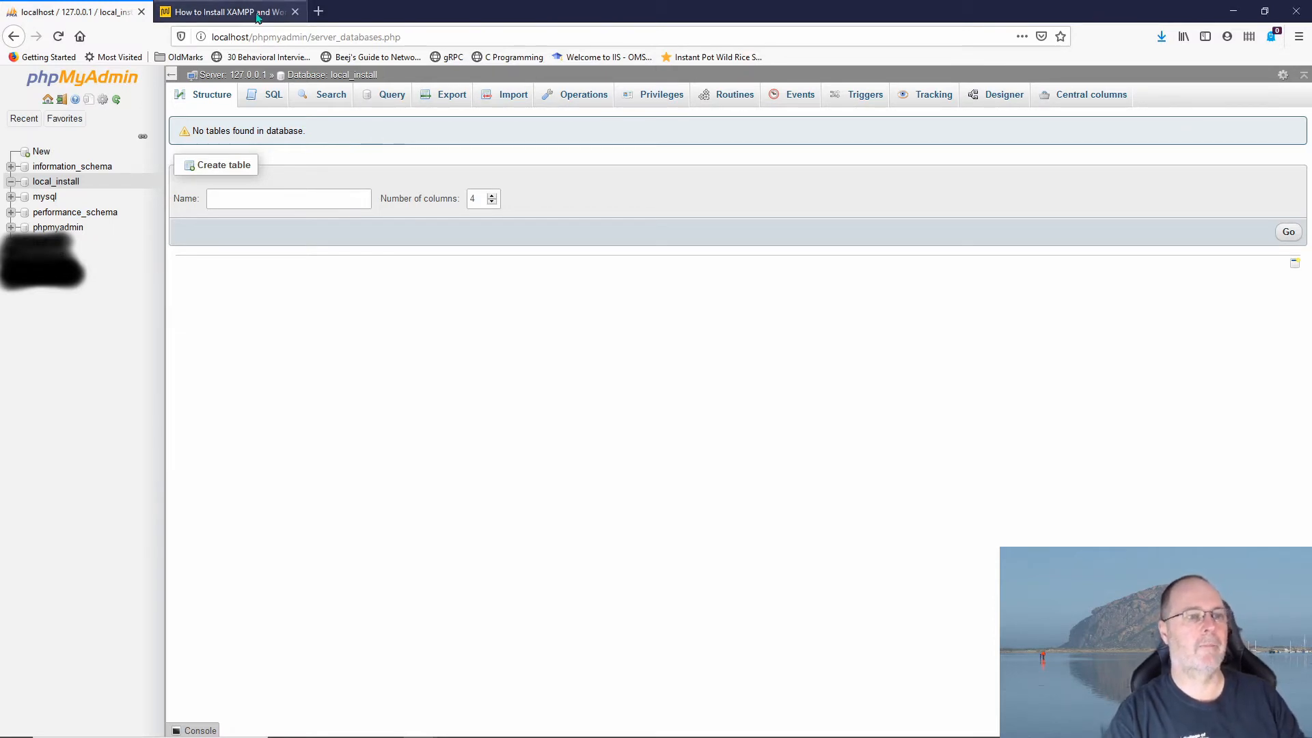
Step: Show the tutorial's Step 2 on downloading WordPress and unzipping it into C:/xampp/htdocs
left_click(254, 11)
scroll(587, 281, "down", 9)
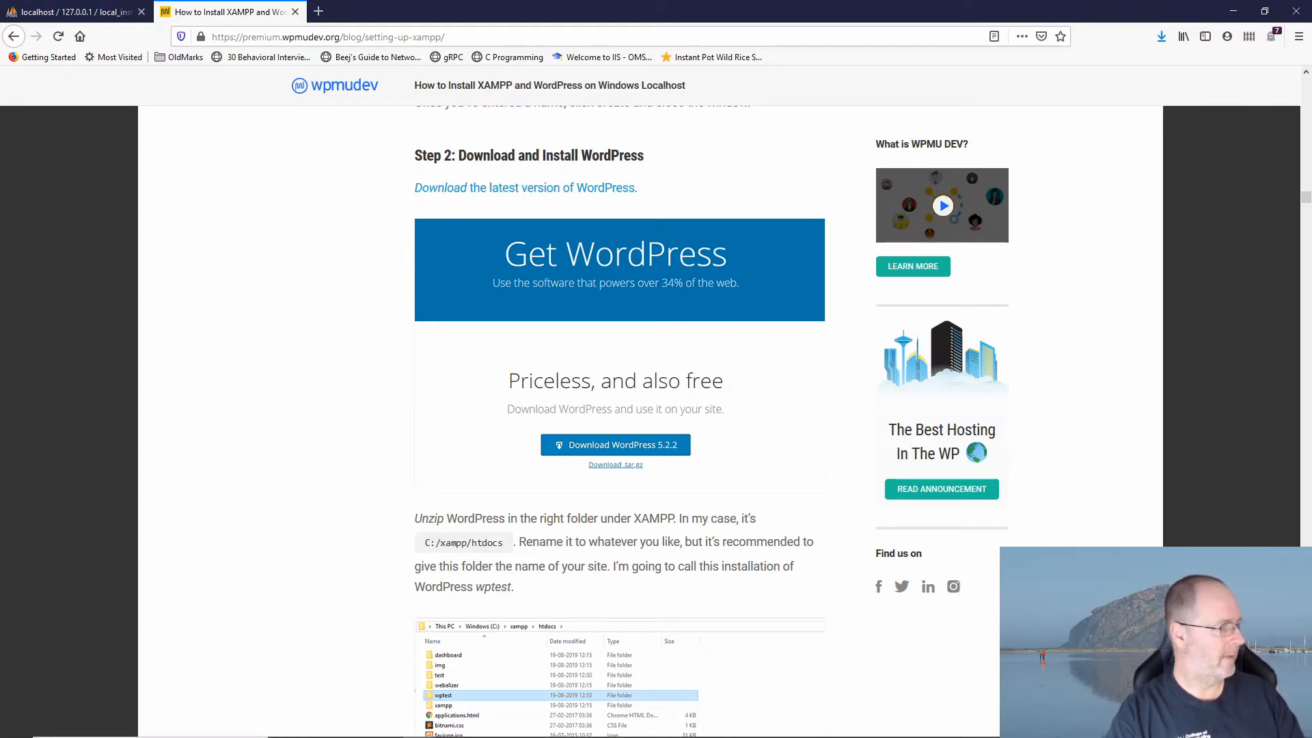
mouse_move(280, 725)
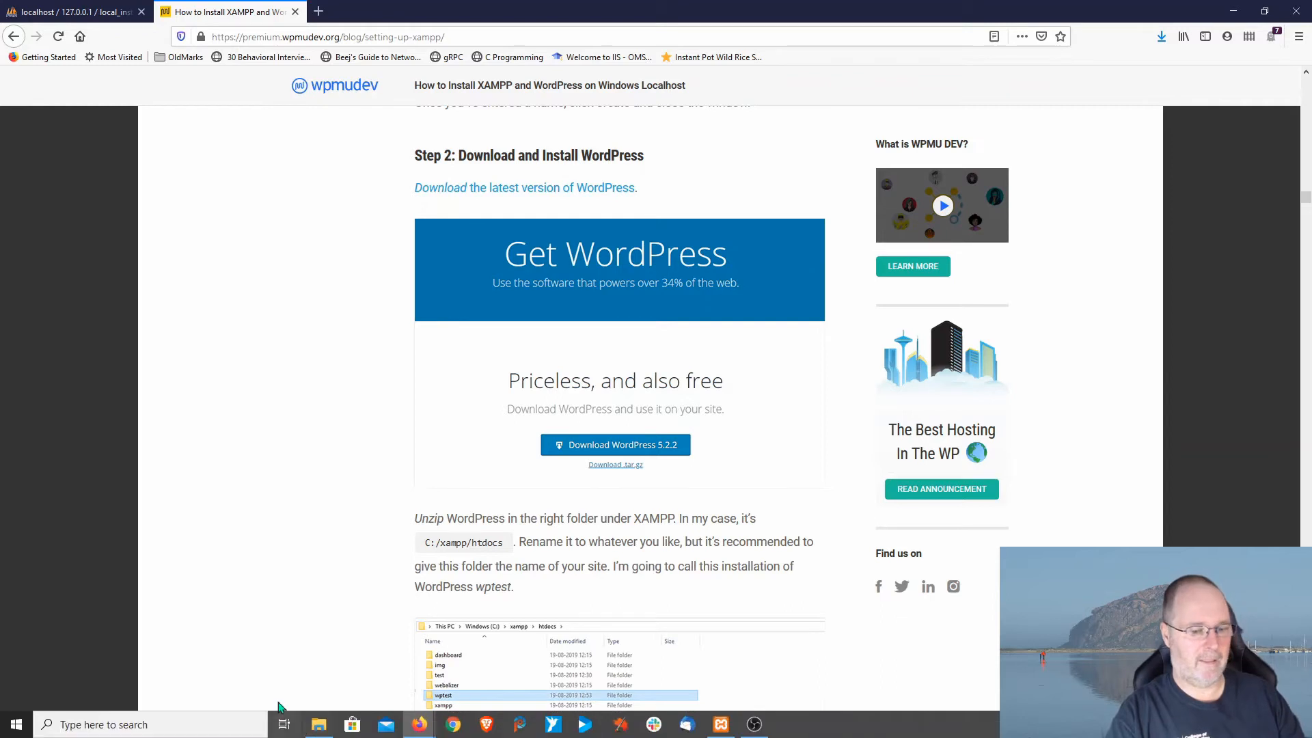
right_click(324, 724)
key("Escape")
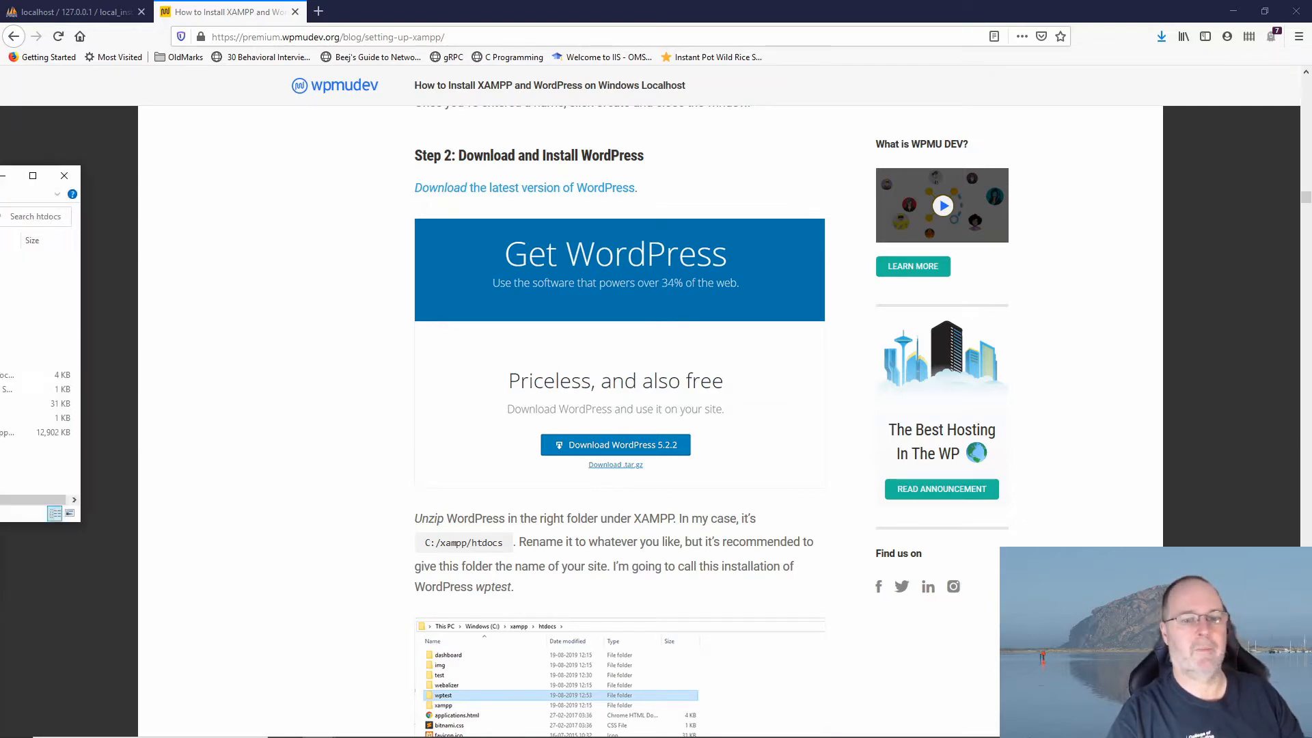
Step: Create a new folder named local_install inside htdocs
left_click_drag(0, 131, 706, 138)
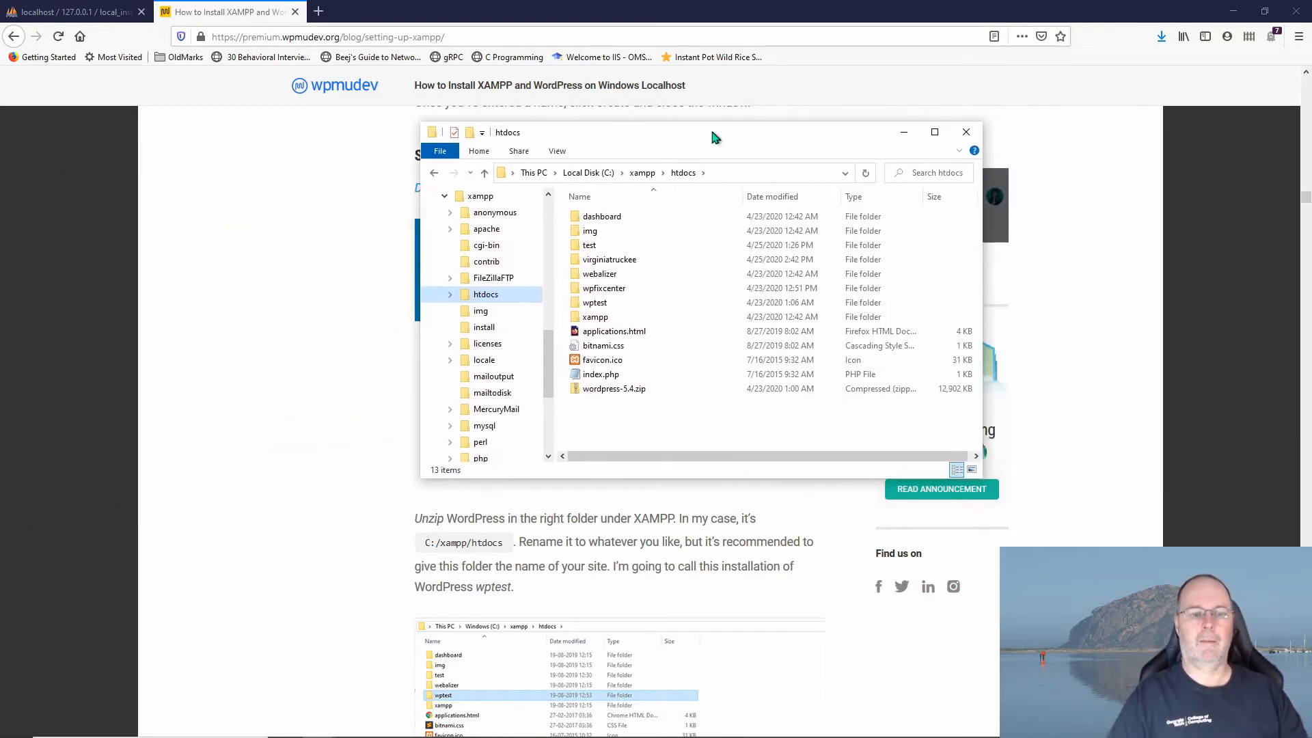
right_click(612, 417)
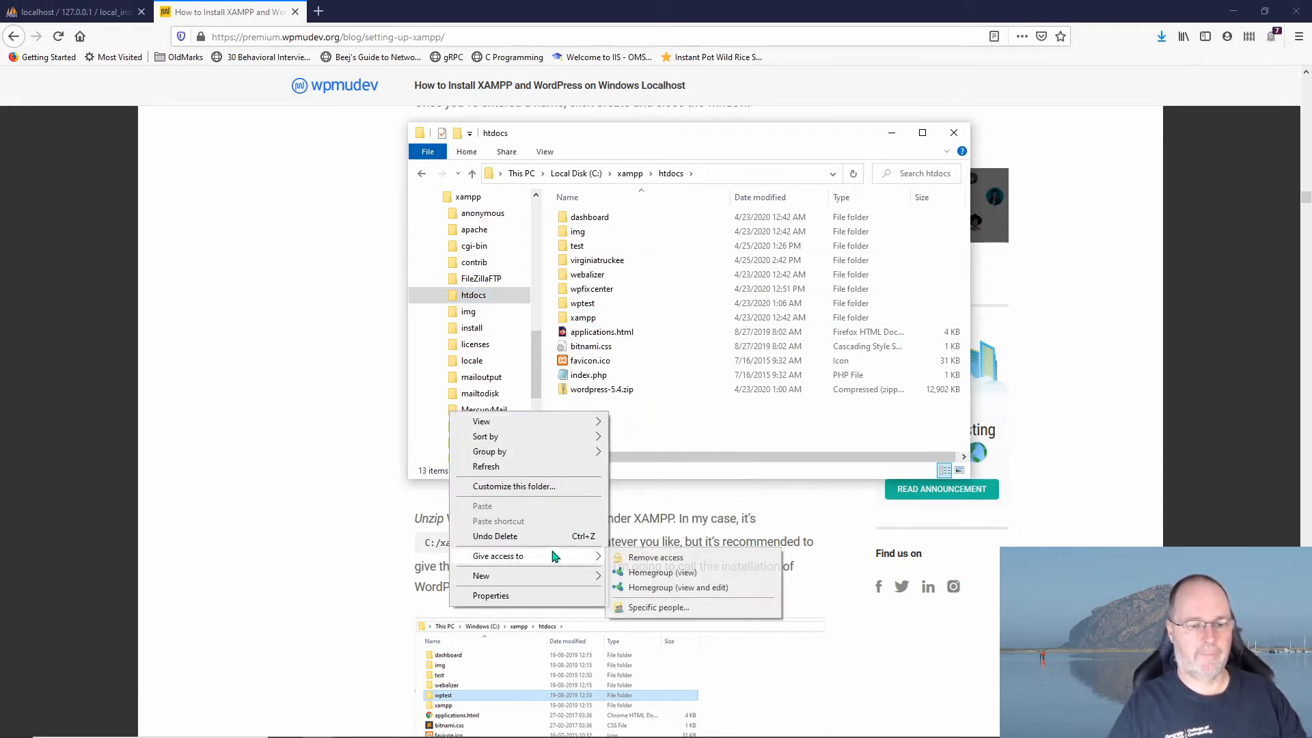
mouse_move(571, 576)
left_click(640, 391)
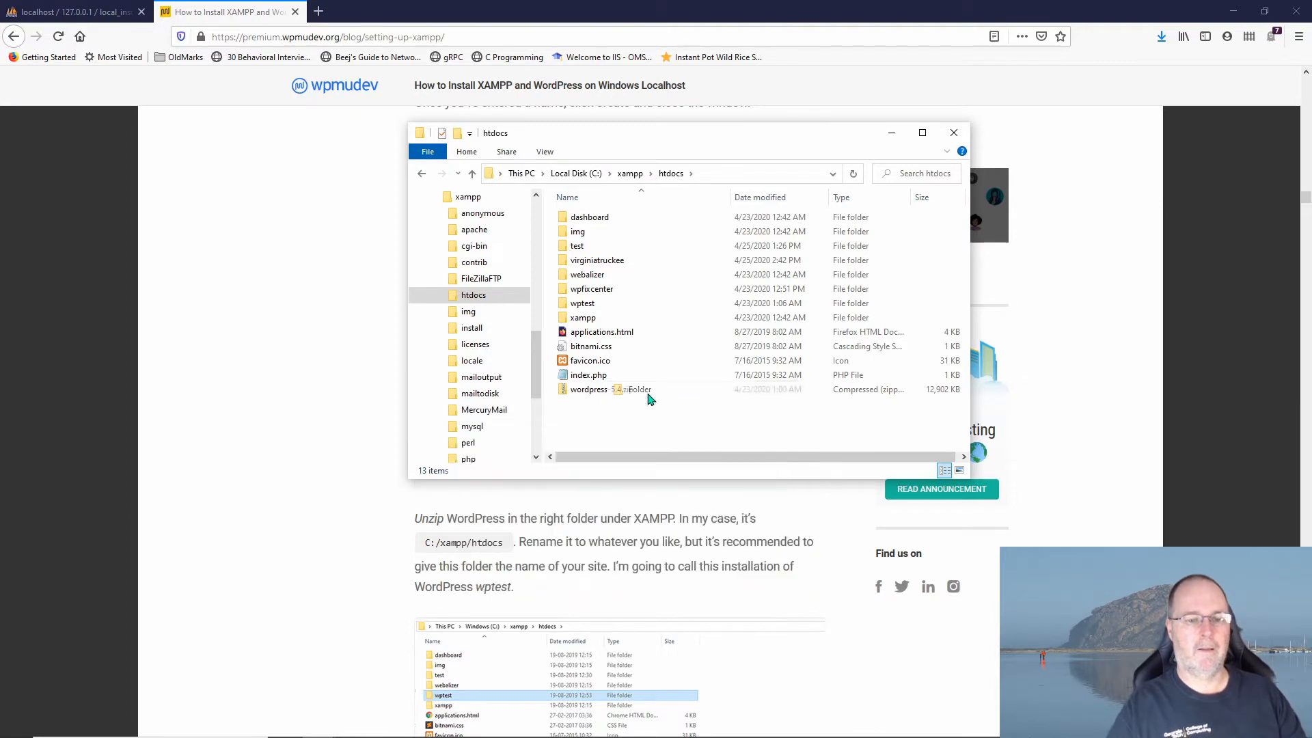
type("local")
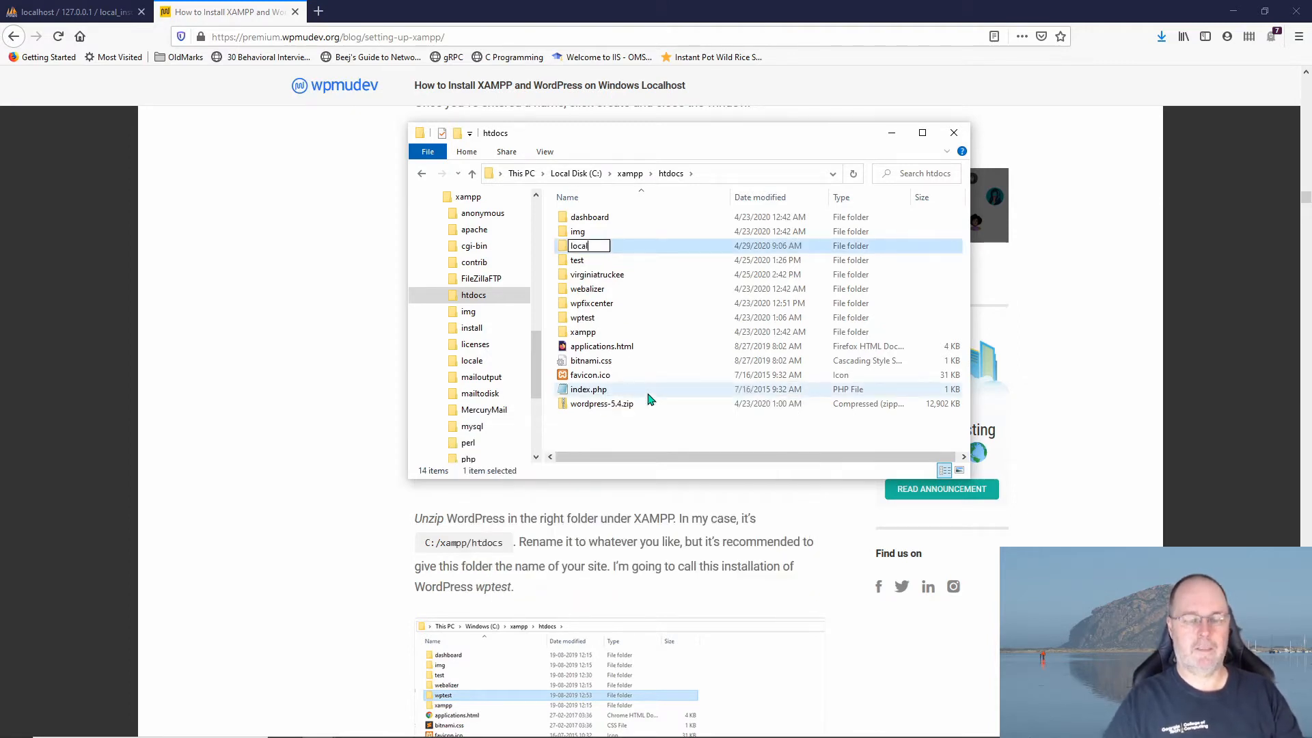
type("_install")
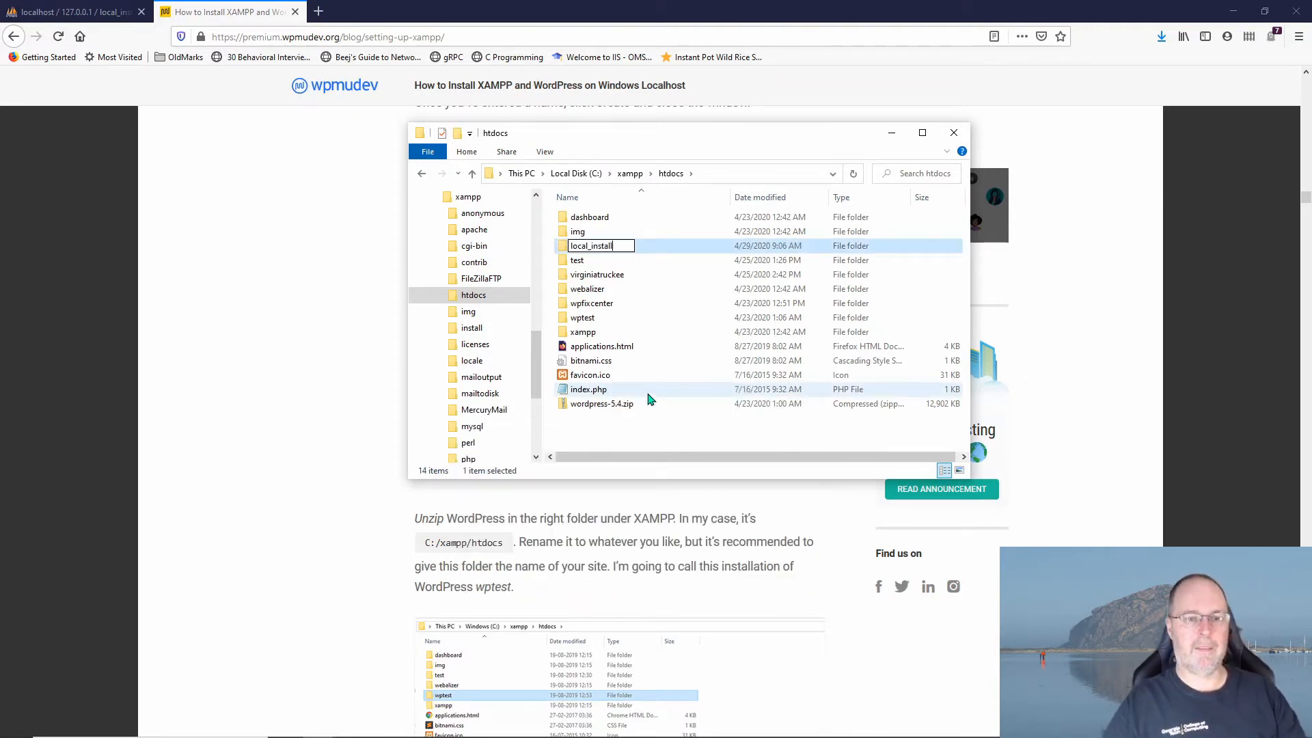
left_click(564, 250)
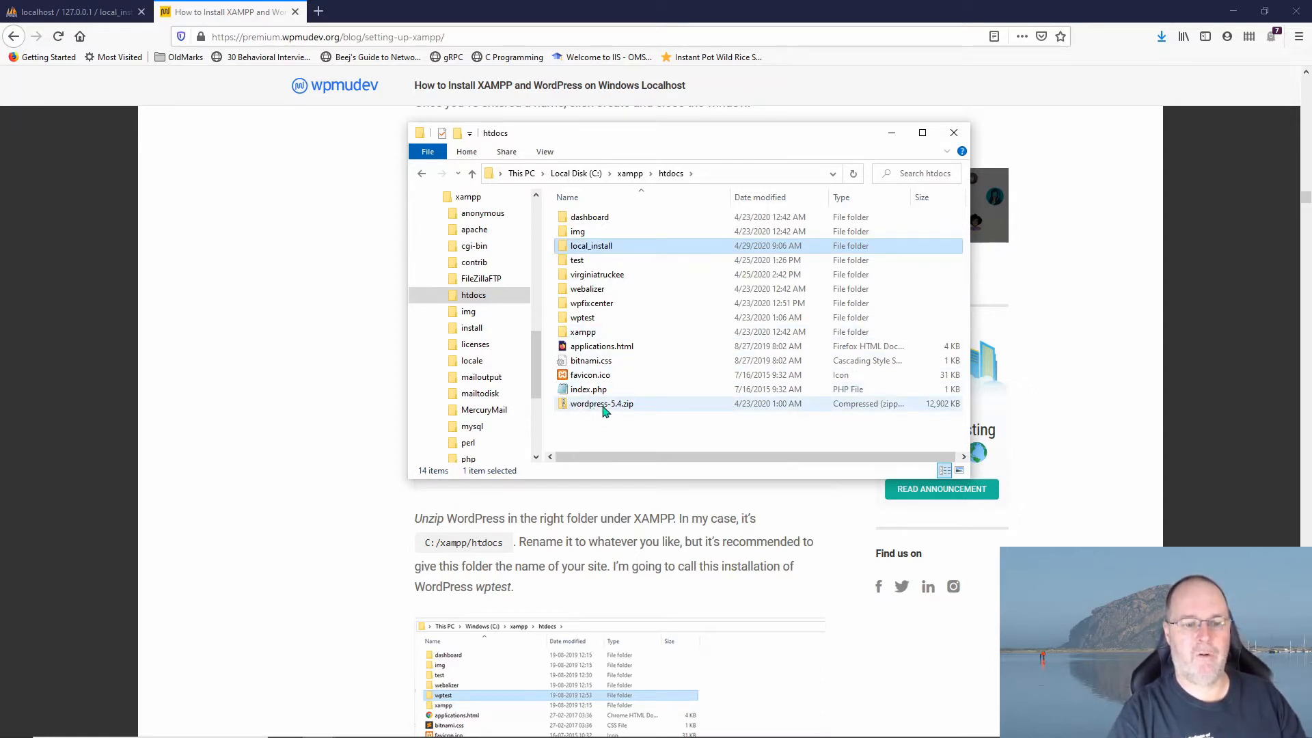
Step: Move wordpress-5.4.zip into local_install and open that folder
left_click(576, 405)
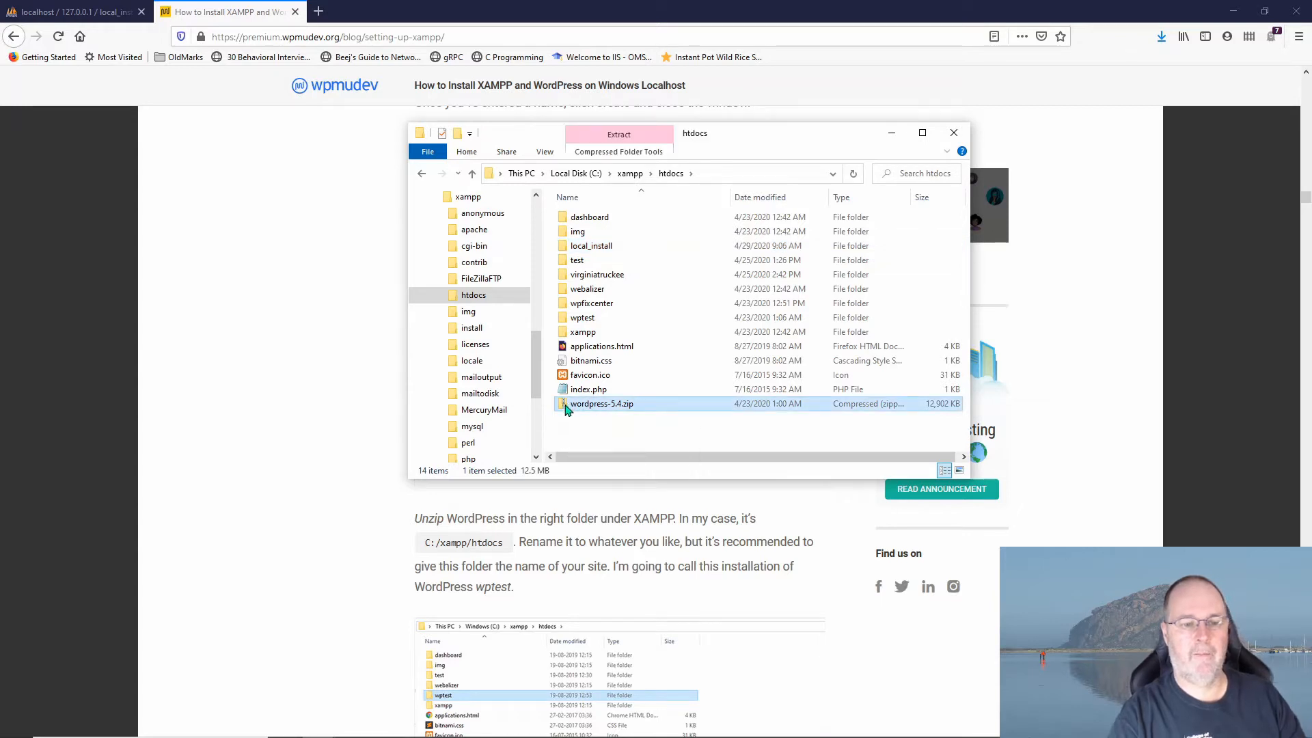
left_click_drag(569, 408, 572, 249)
double_click(574, 248)
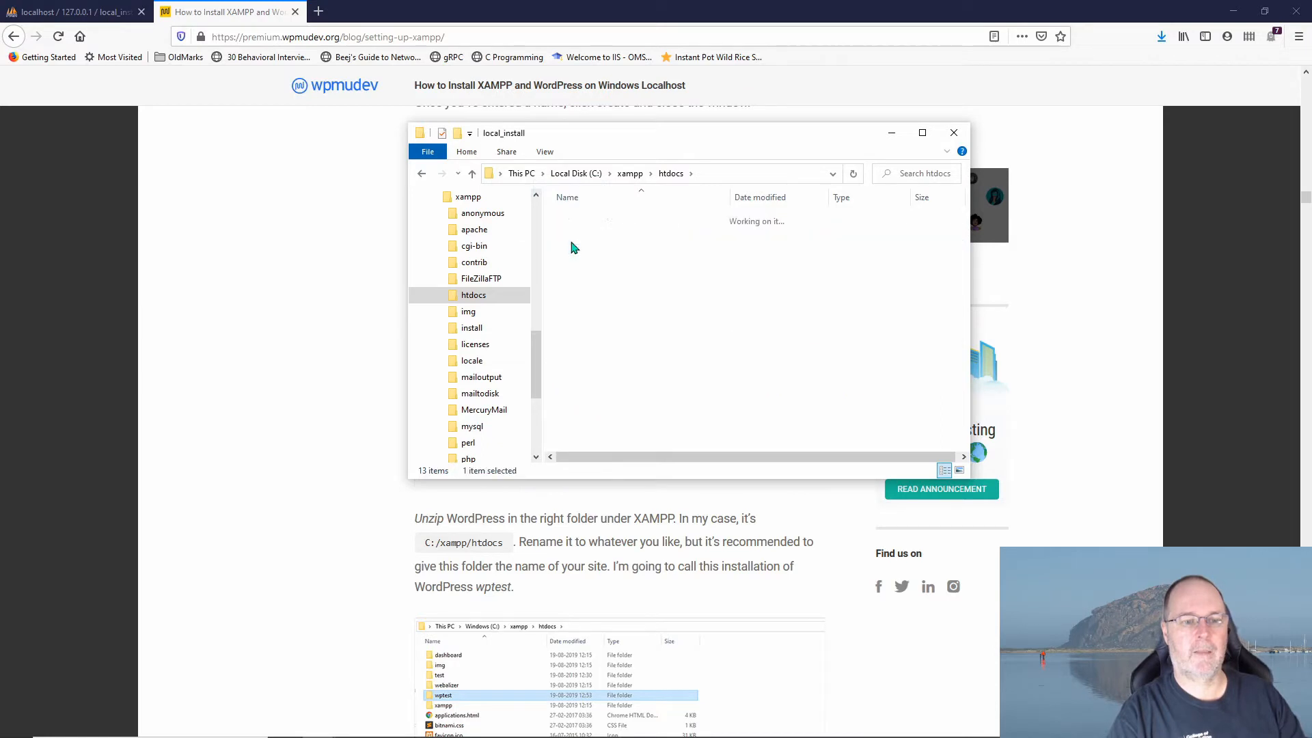
Step: Extract wordpress-5.4.zip here with 7-Zip, open the wordpress folder and select its 19 items
right_click(573, 217)
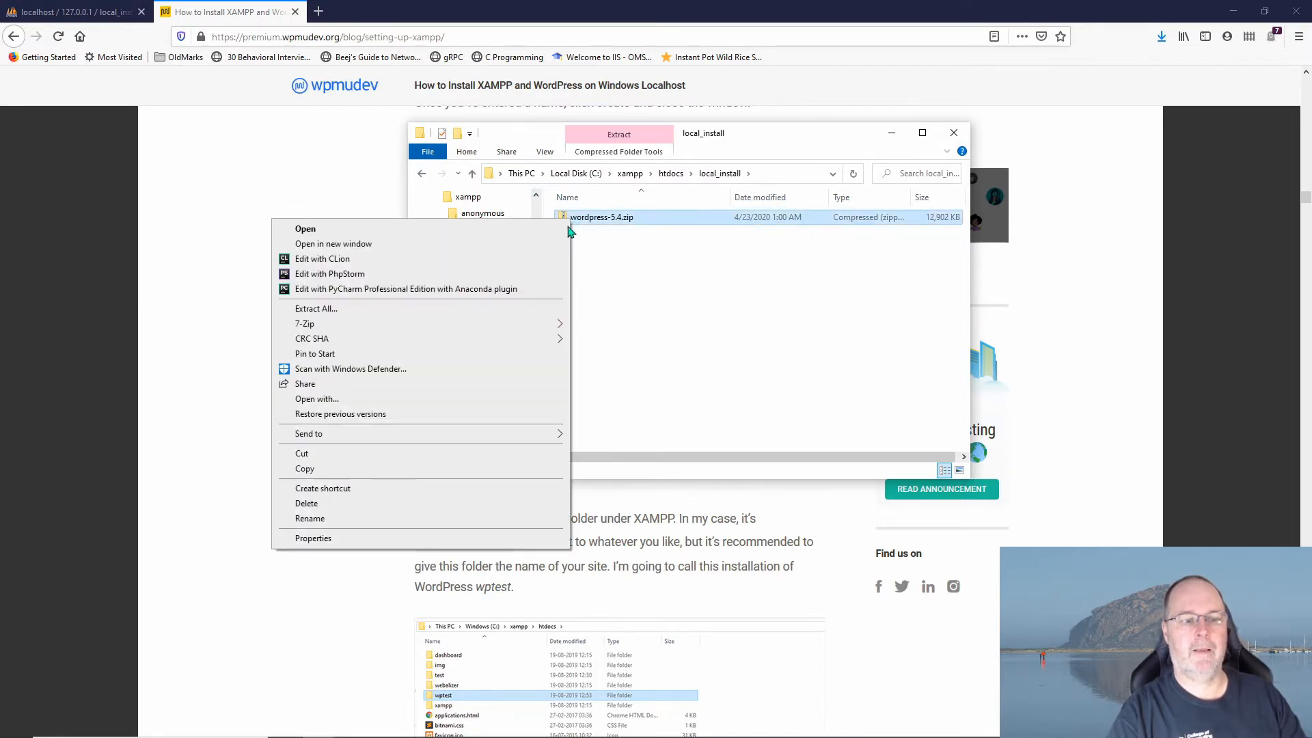
mouse_move(522, 326)
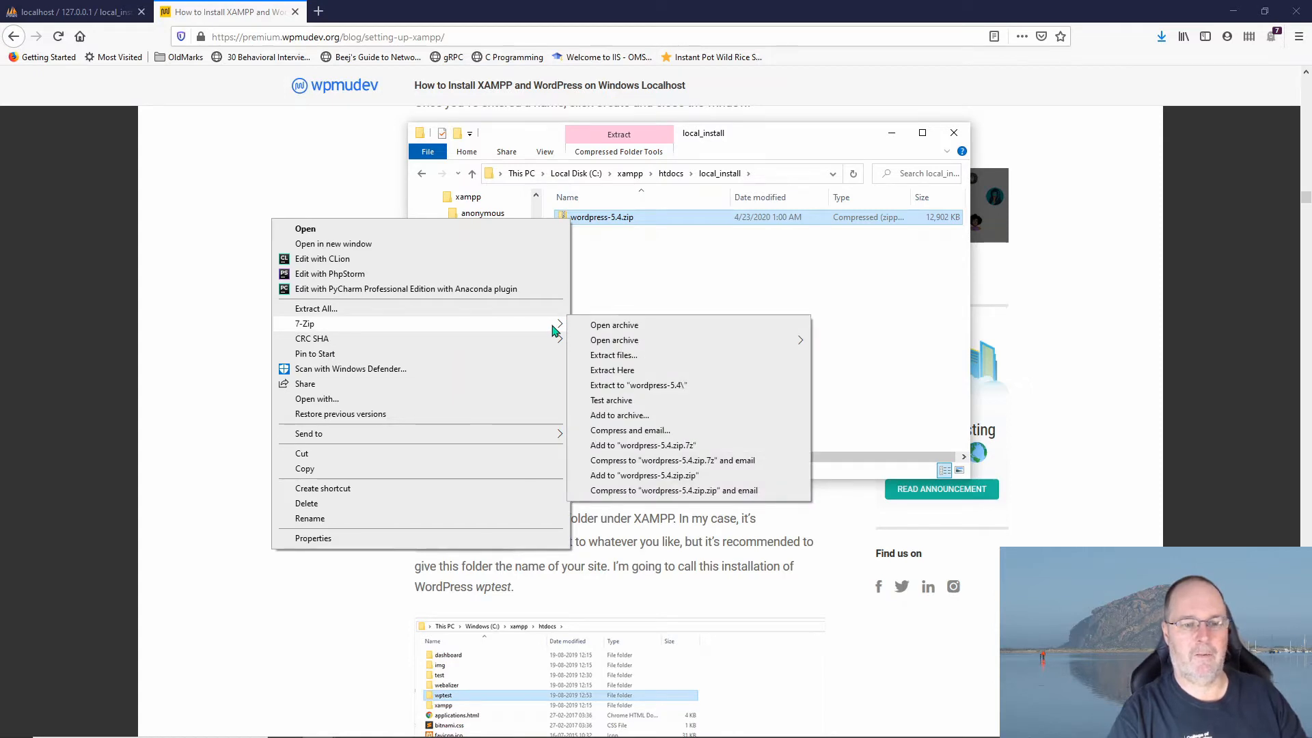
left_click(628, 374)
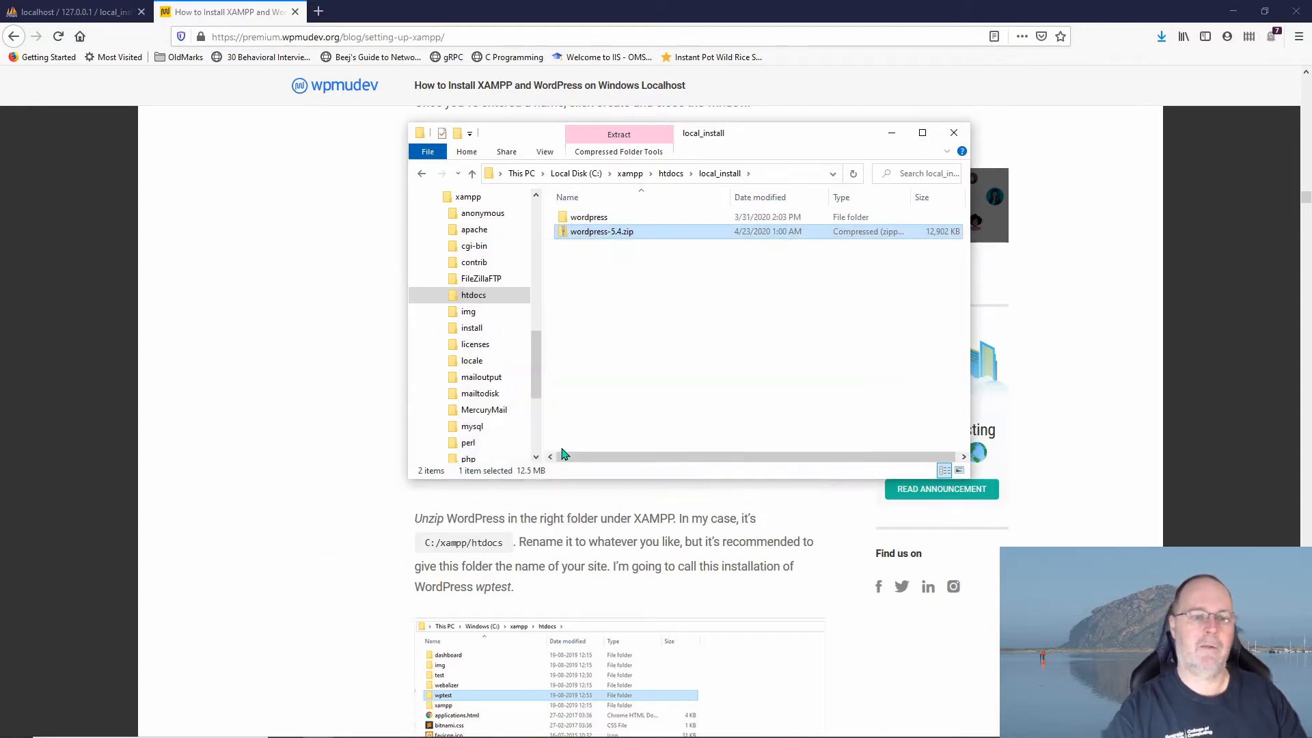
left_click(566, 217)
double_click(567, 217)
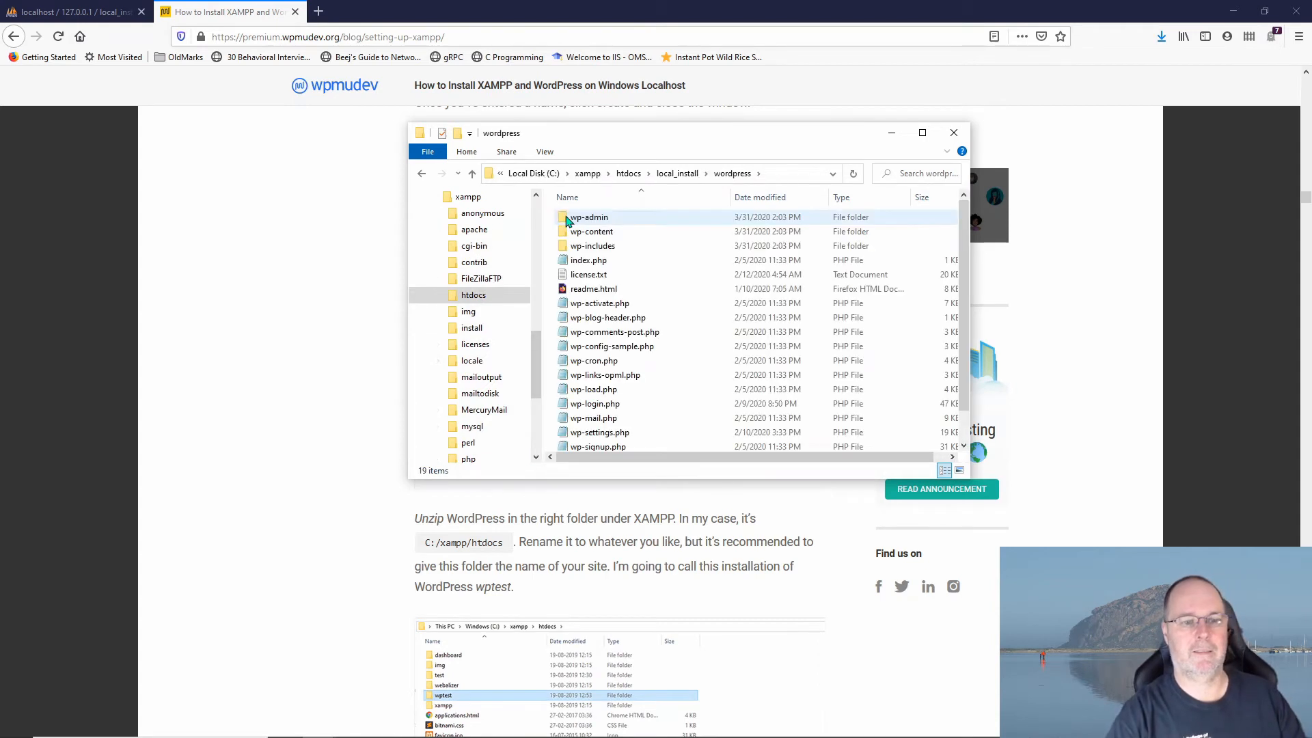
key("ctrl+a")
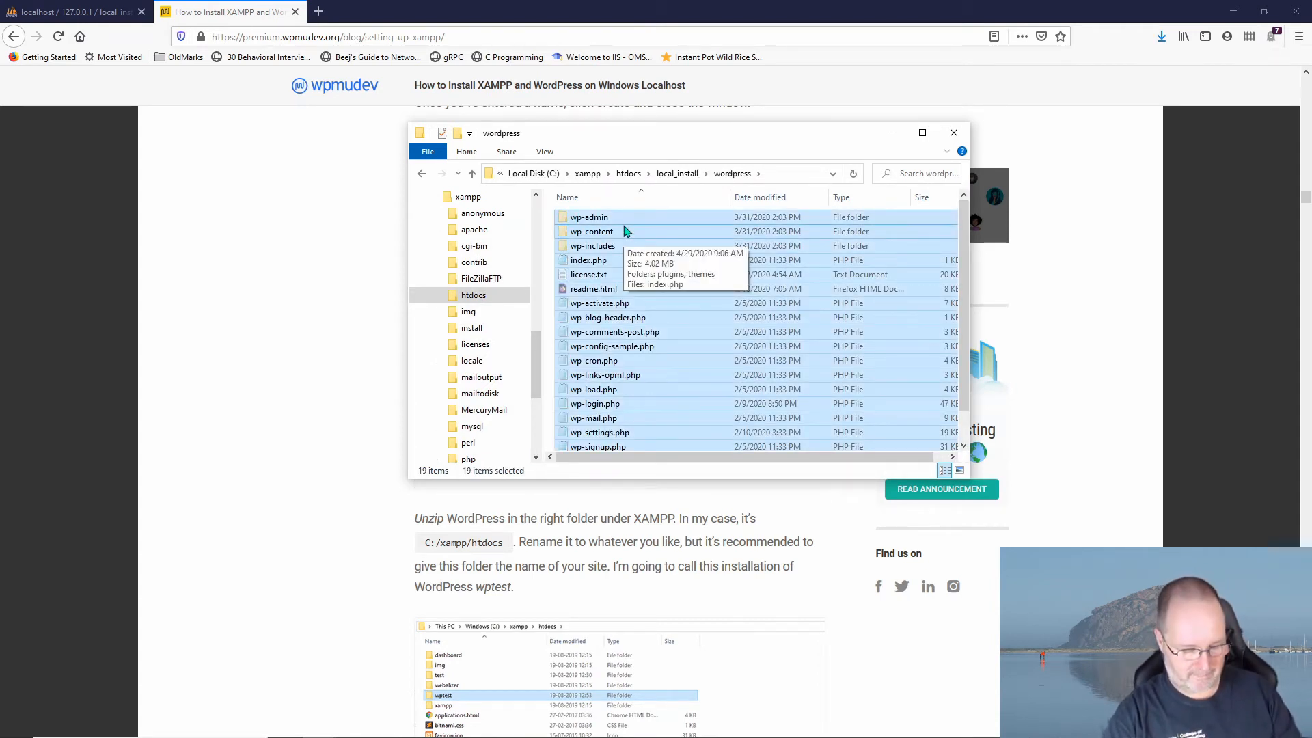
Step: Paste the WordPress files directly into the local_install folder
left_click(678, 174)
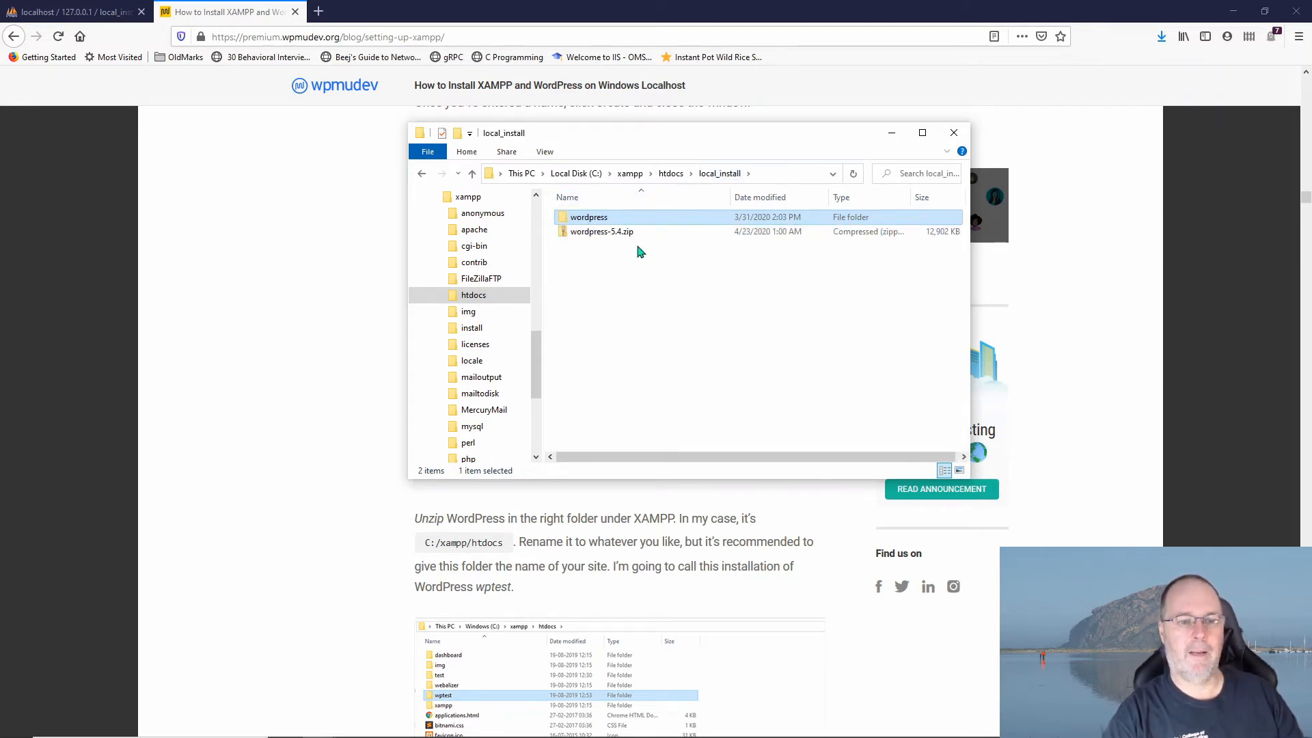
right_click(576, 282)
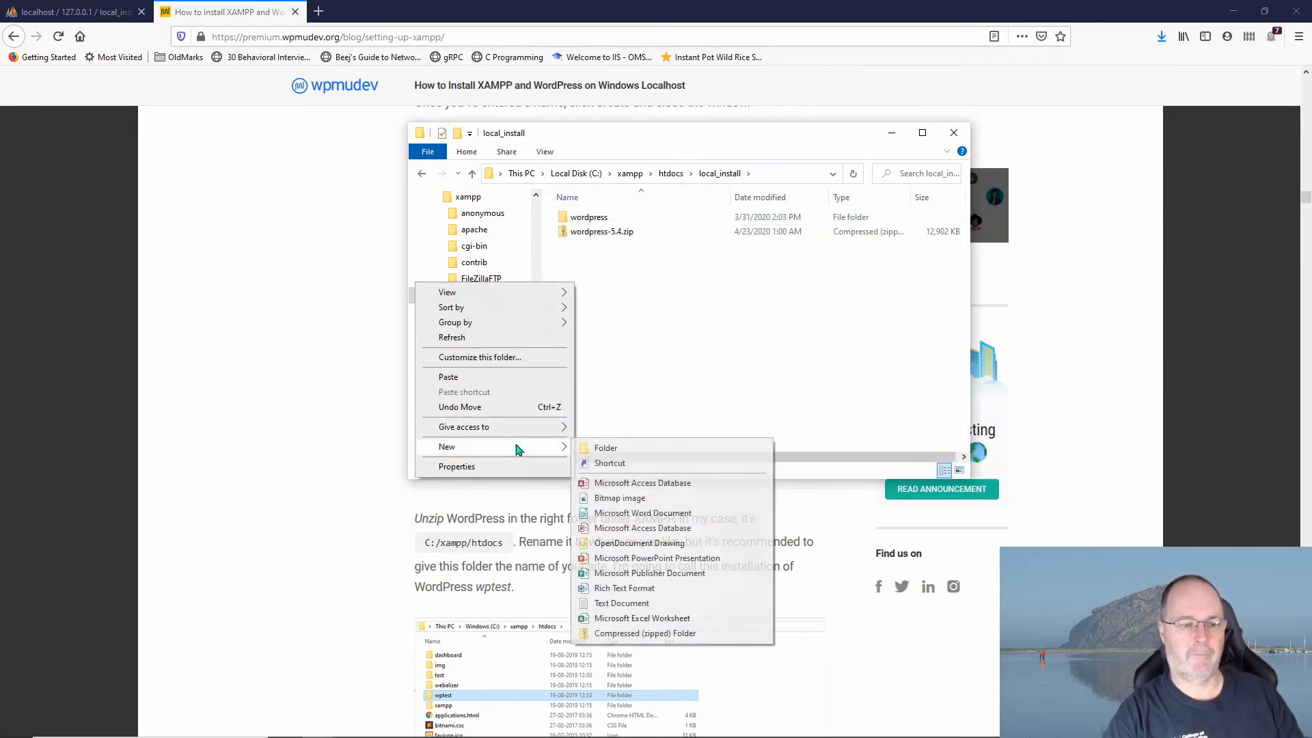
left_click(506, 378)
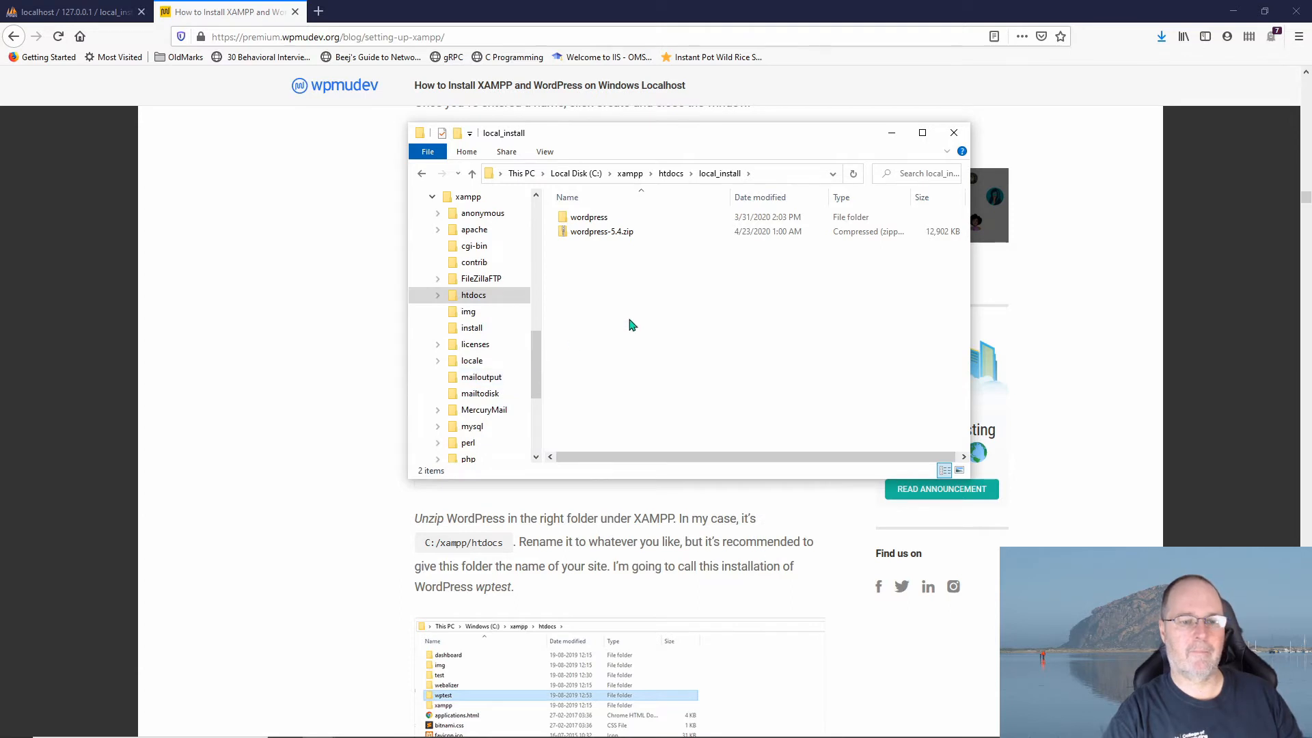
Step: Delete the empty wordpress folder and move wordpress-5.4.zip back into htdocs
left_click(585, 217)
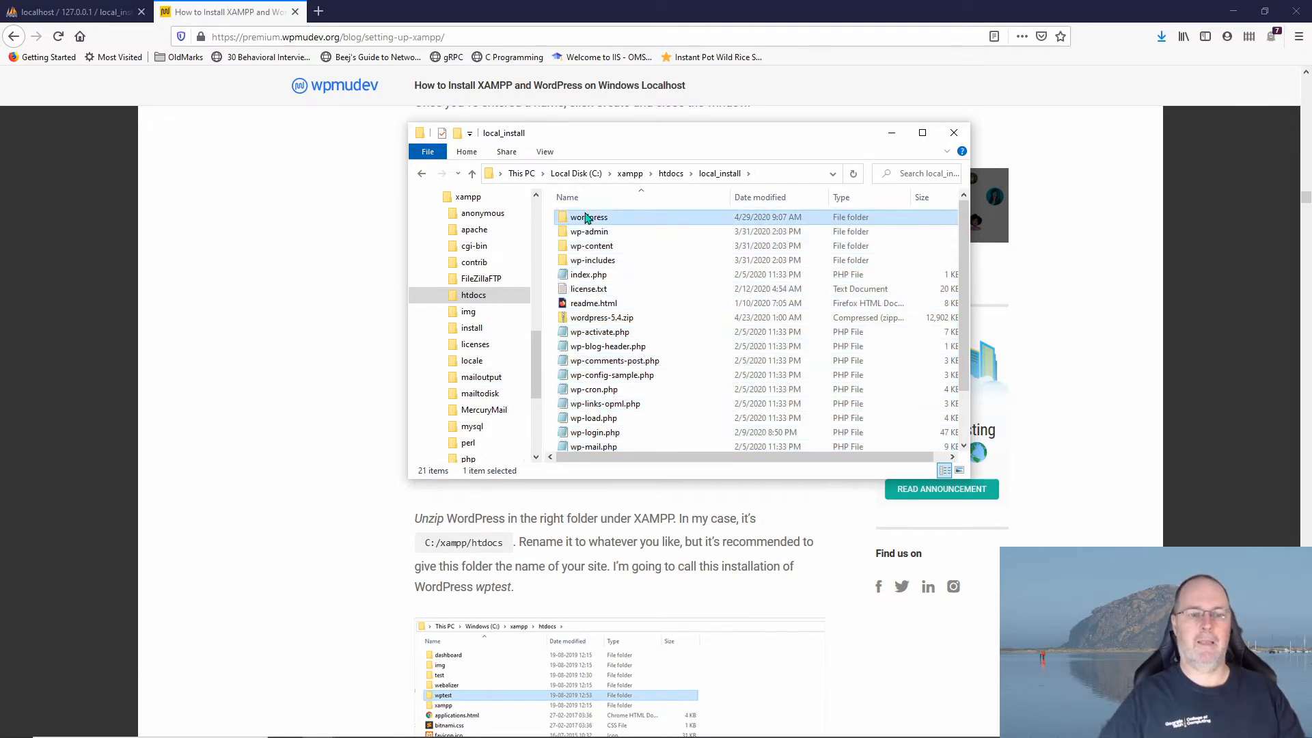
double_click(586, 218)
left_click(719, 173)
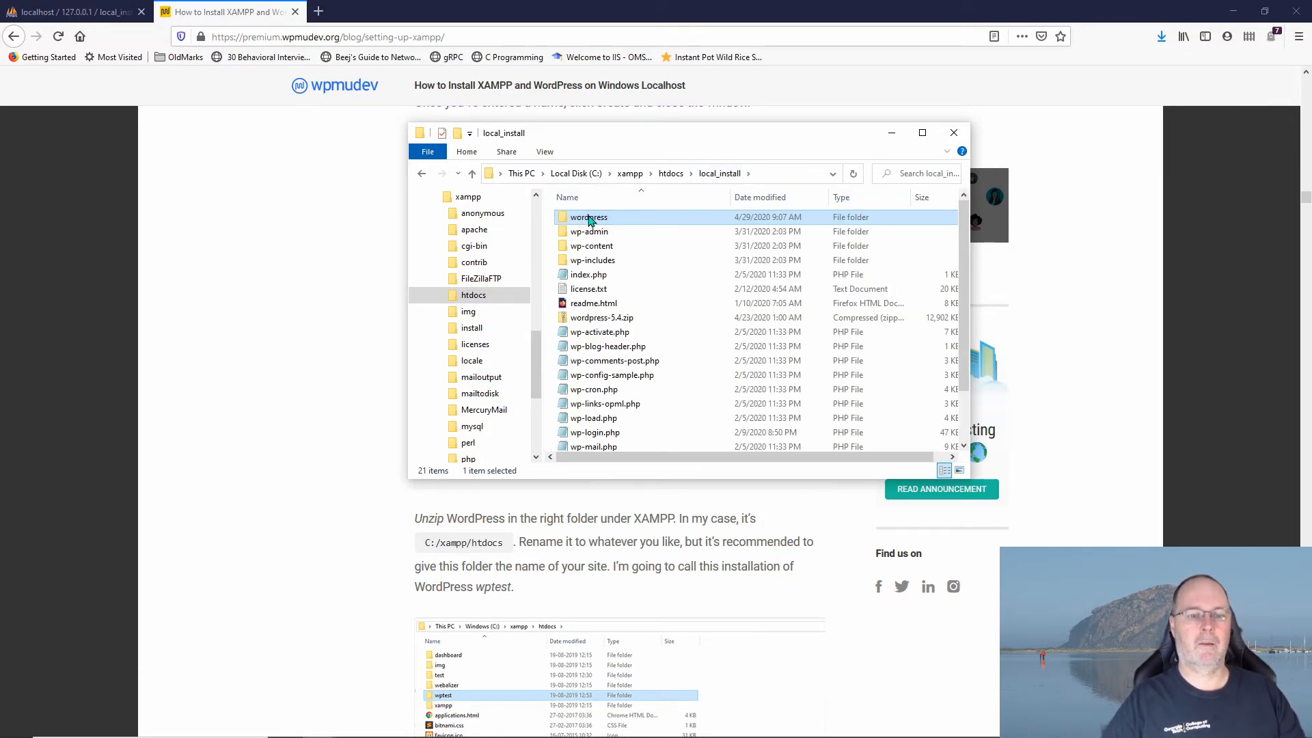
key("Delete")
left_click(585, 219)
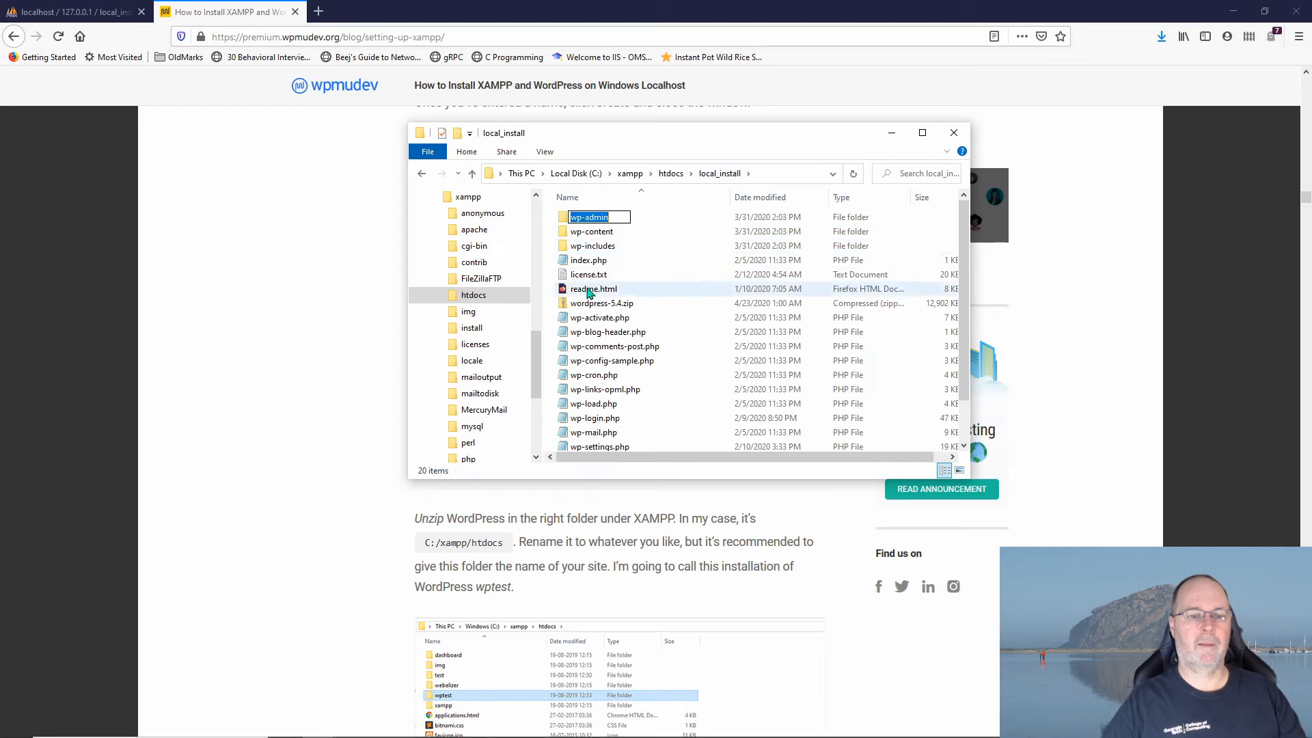
left_click(572, 305)
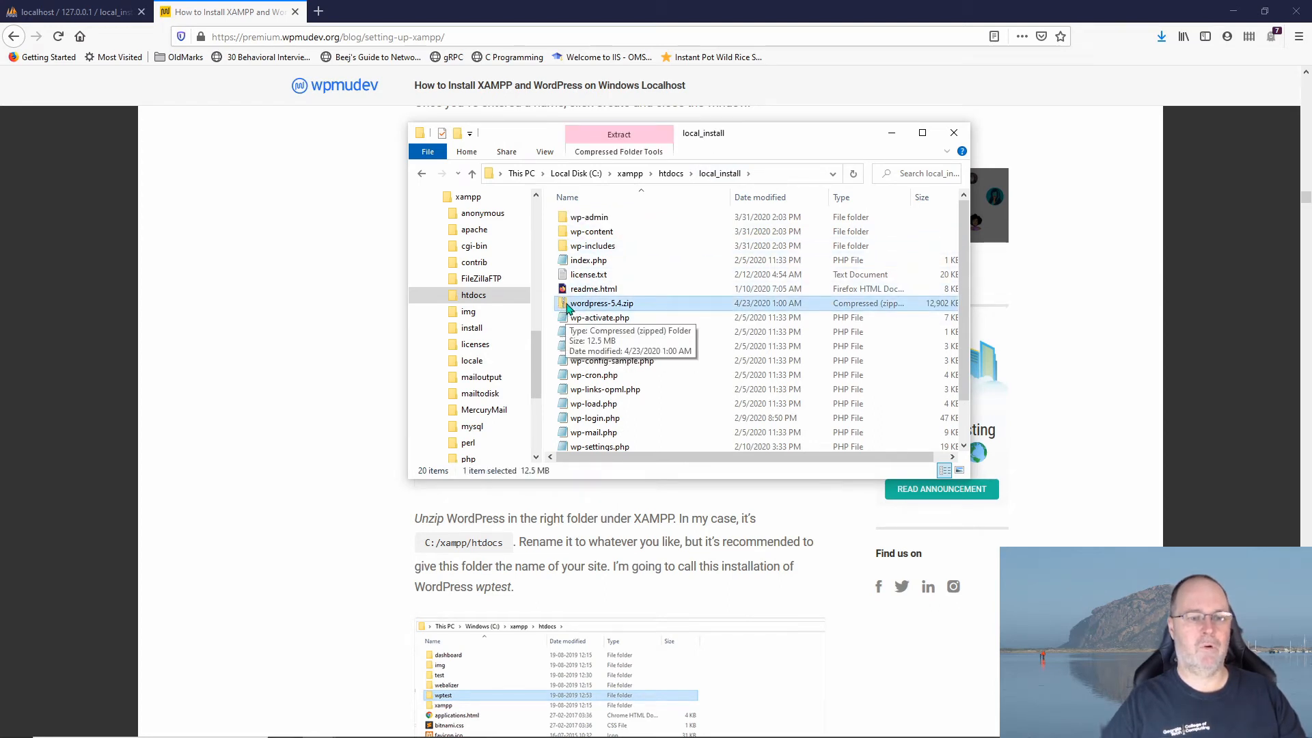
left_click_drag(569, 306, 474, 298)
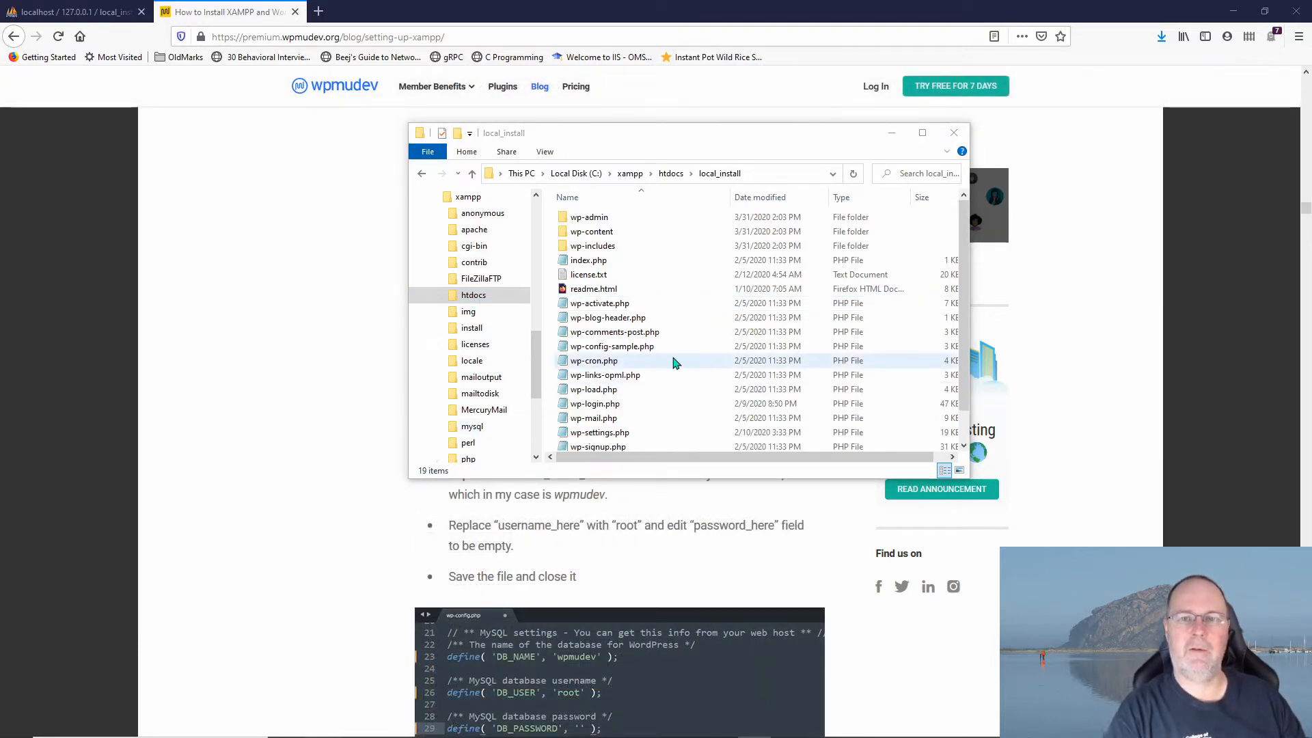
left_click(305, 445)
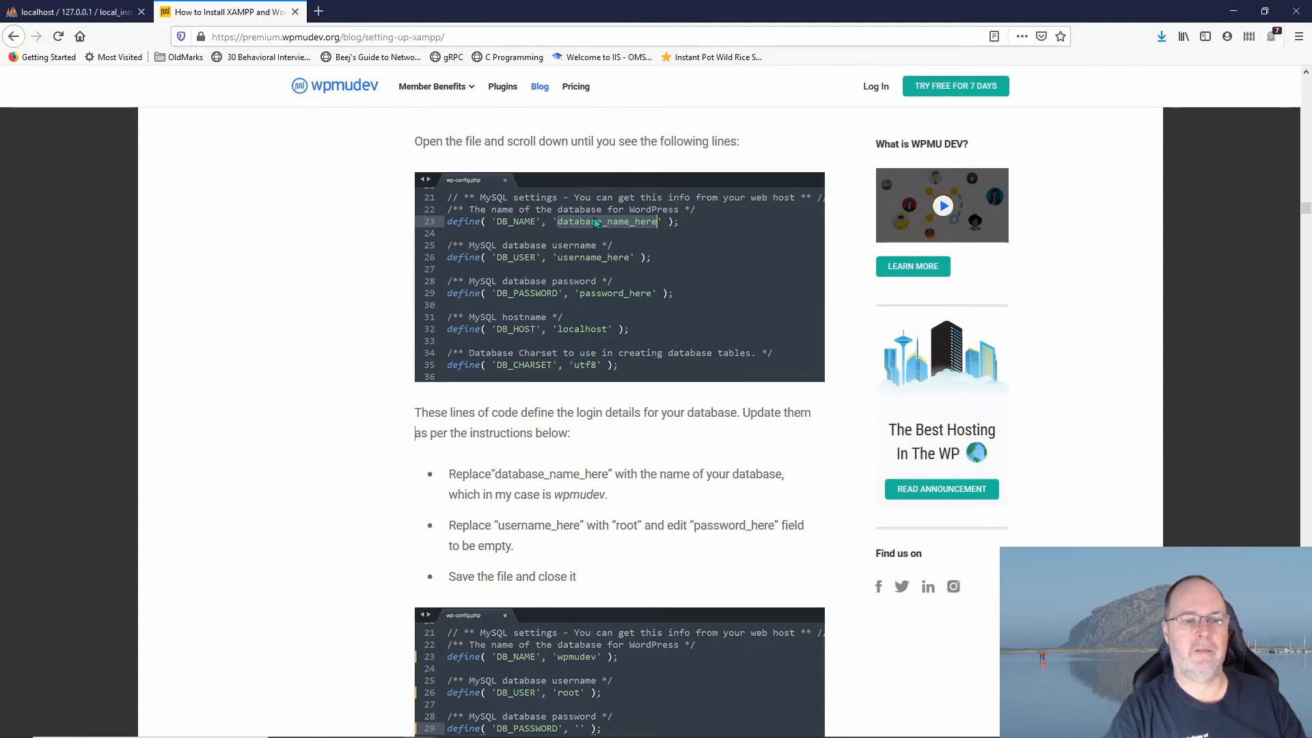
key("alt+Tab")
key("alt+Tab")
key("alt+Tab")
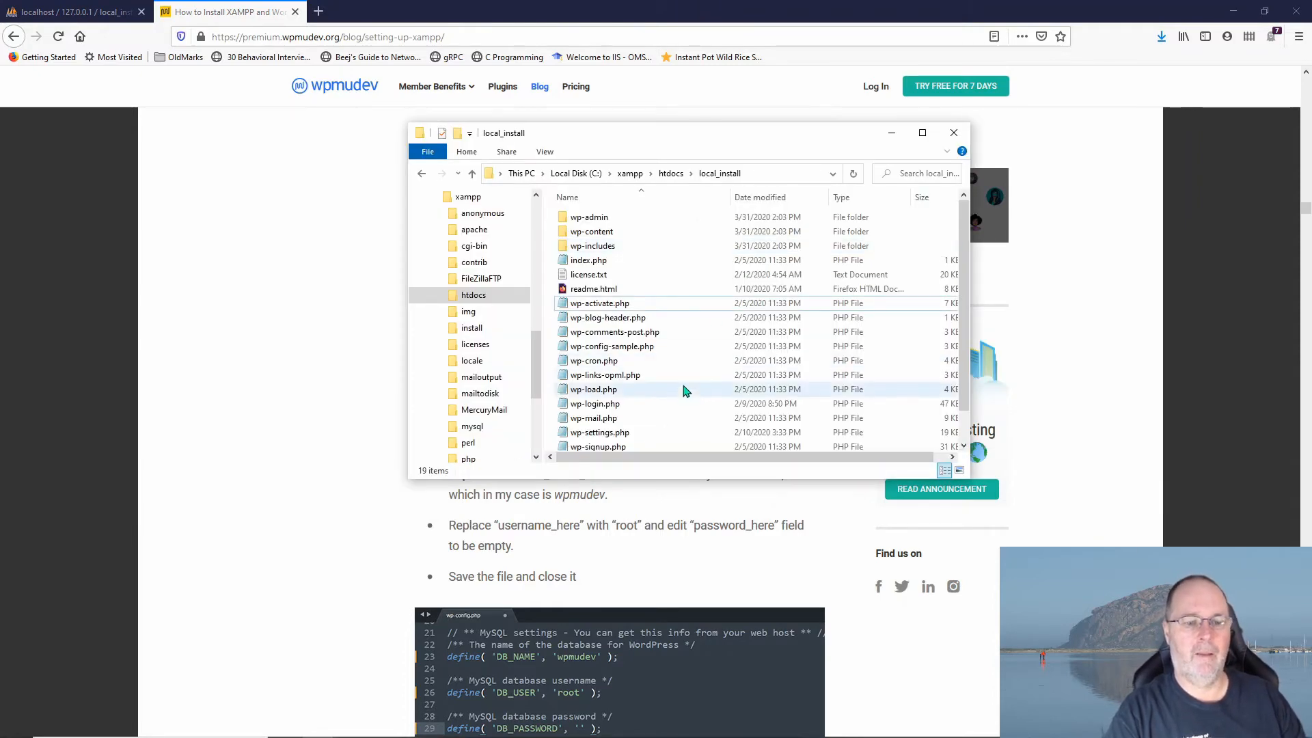
left_click(582, 350)
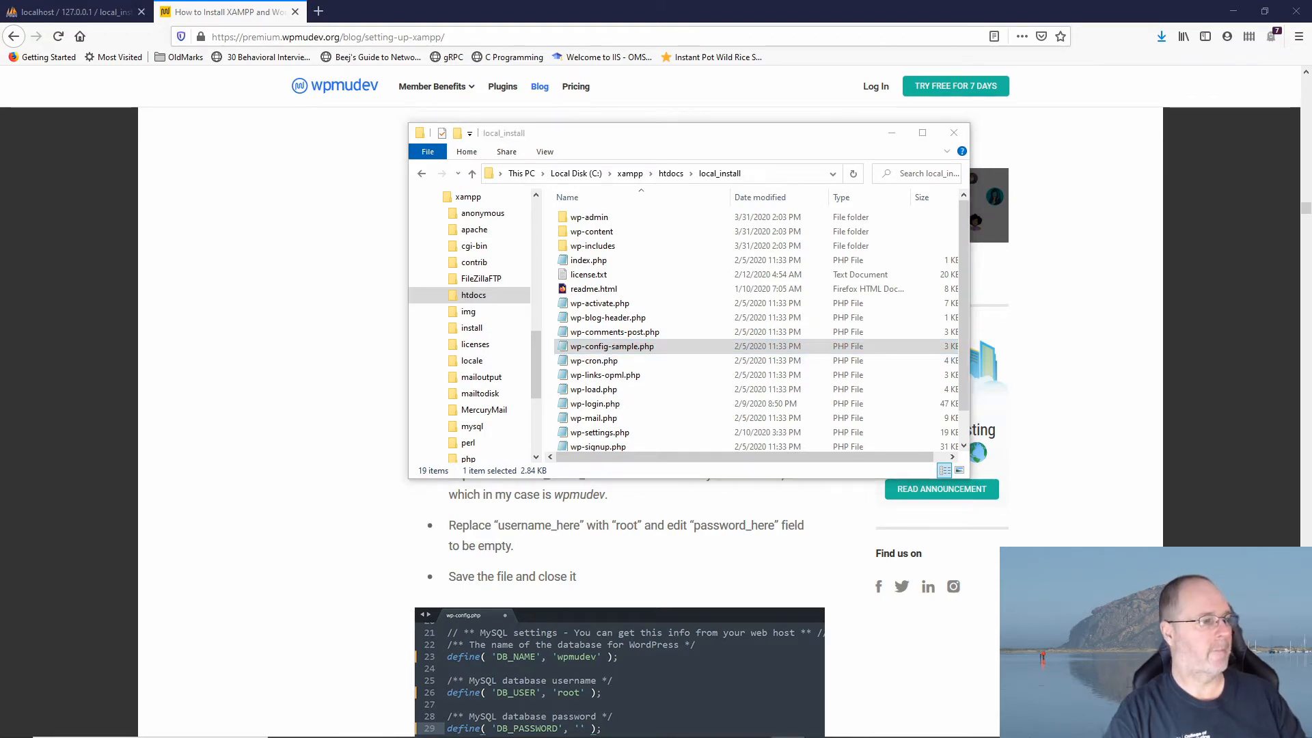
Step: Bring wp-config-sample.php into view and scroll through its database settings and keys
left_click_drag(0, 68, 685, 45)
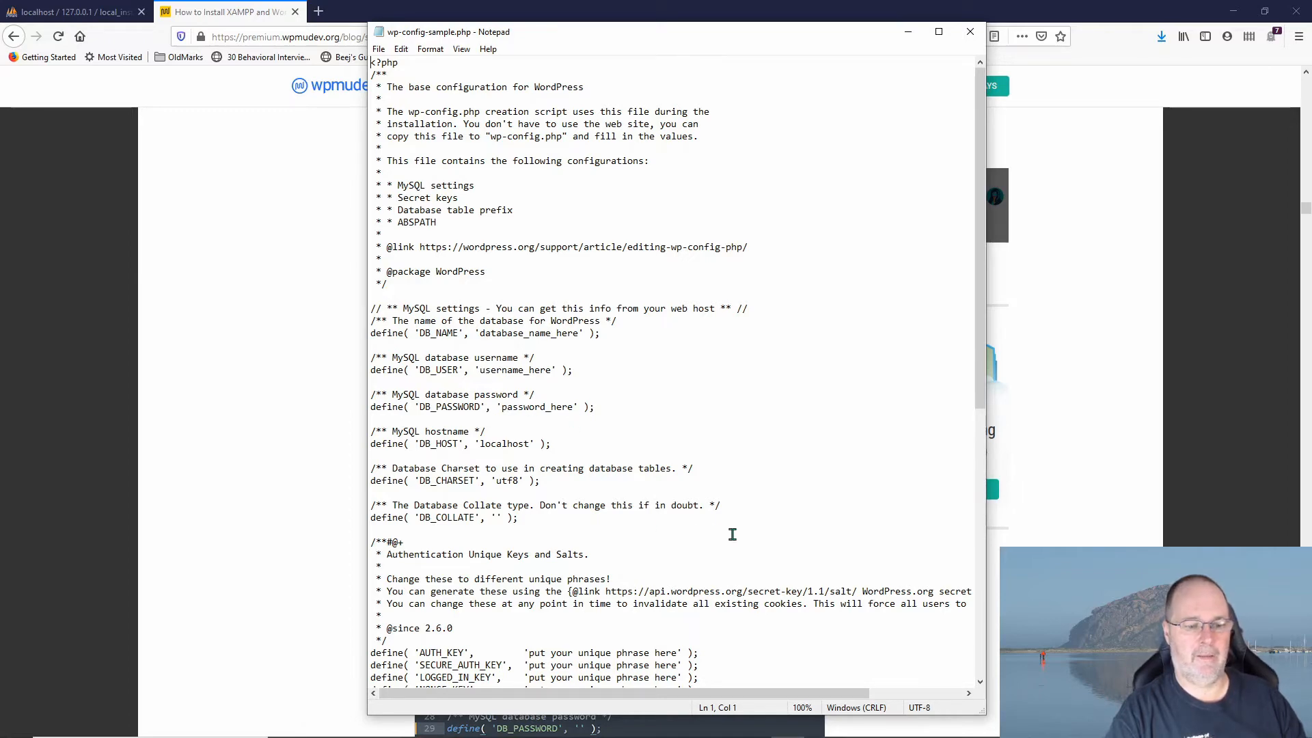
scroll(733, 534, "down", 4)
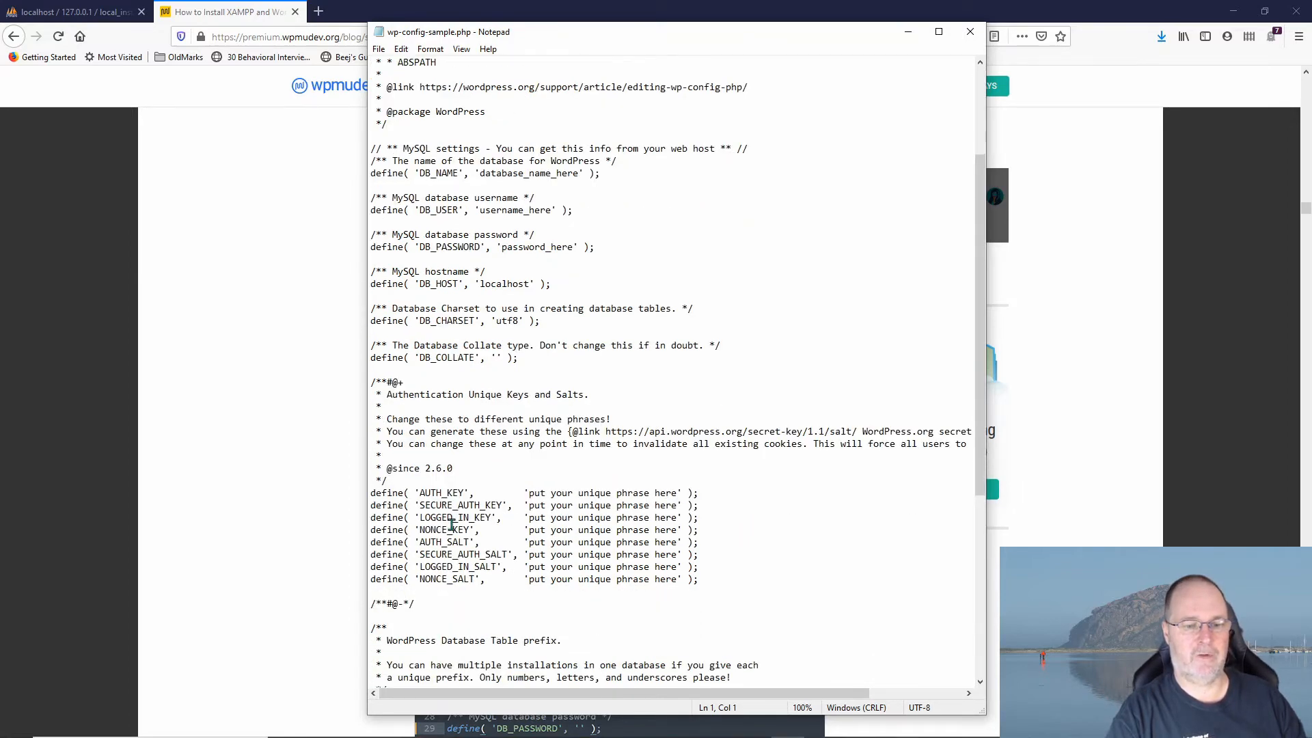
scroll(554, 546, "down", 8)
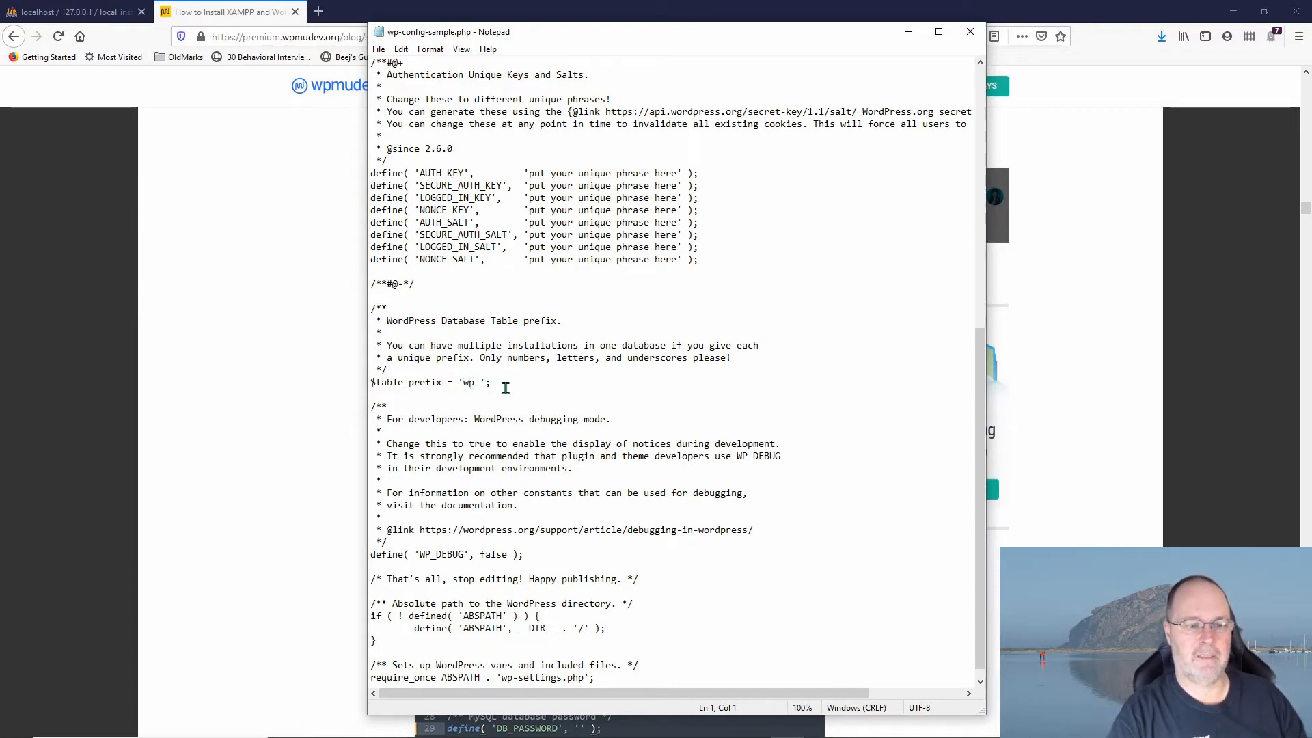
scroll(615, 420, "up", 13)
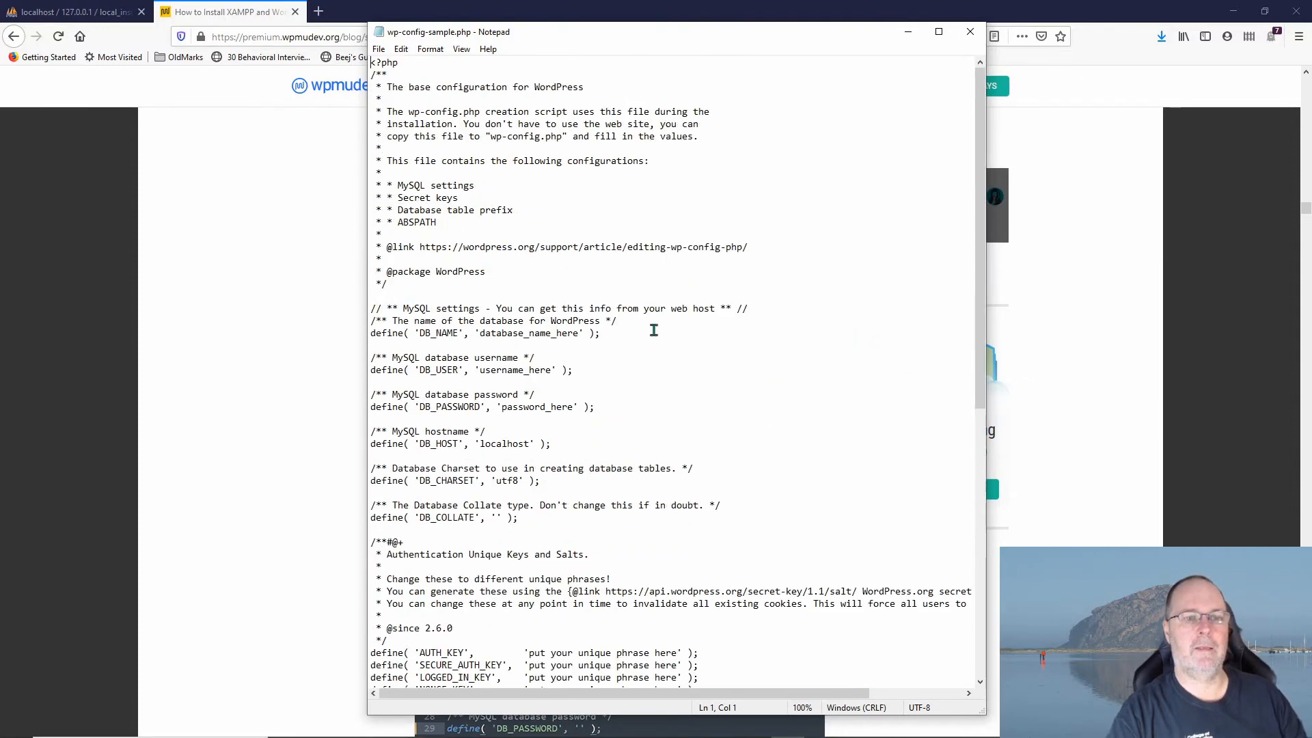
Step: Close Notepad and paste a duplicate of wp-config-sample.php into local_install
left_click(971, 31)
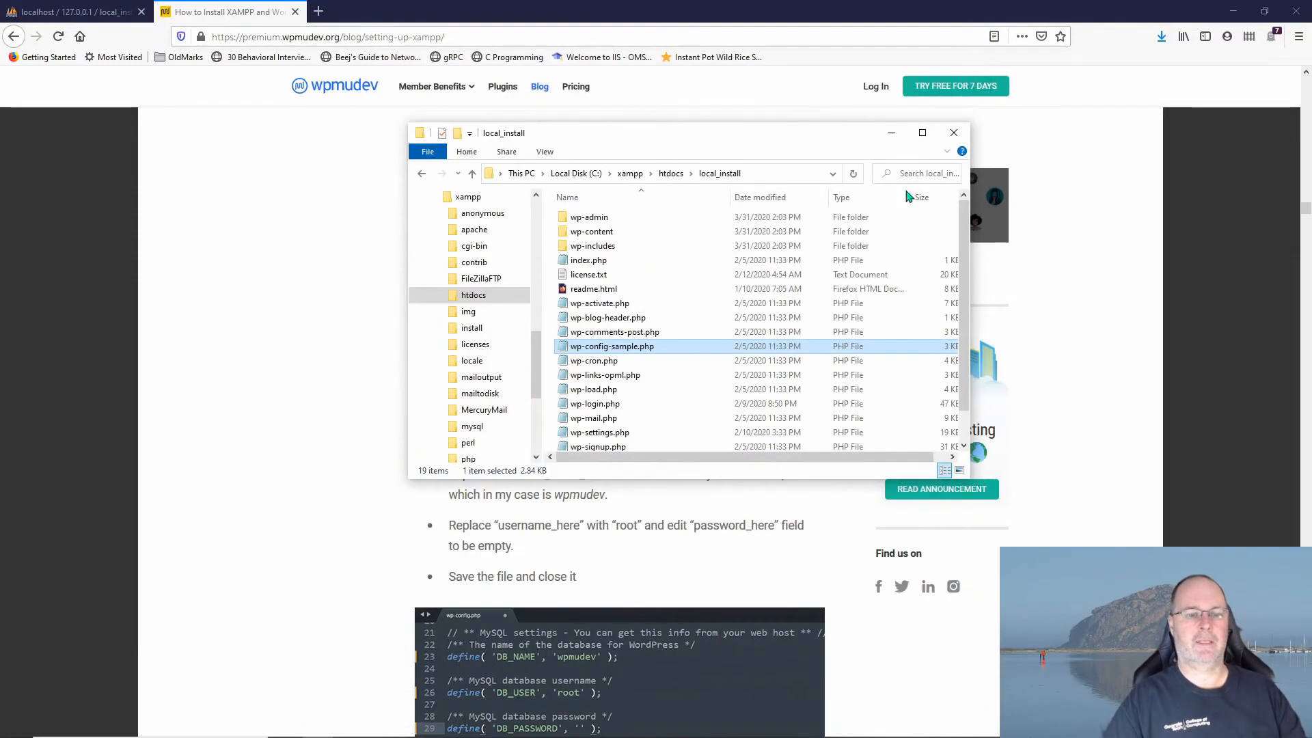
left_click(621, 347)
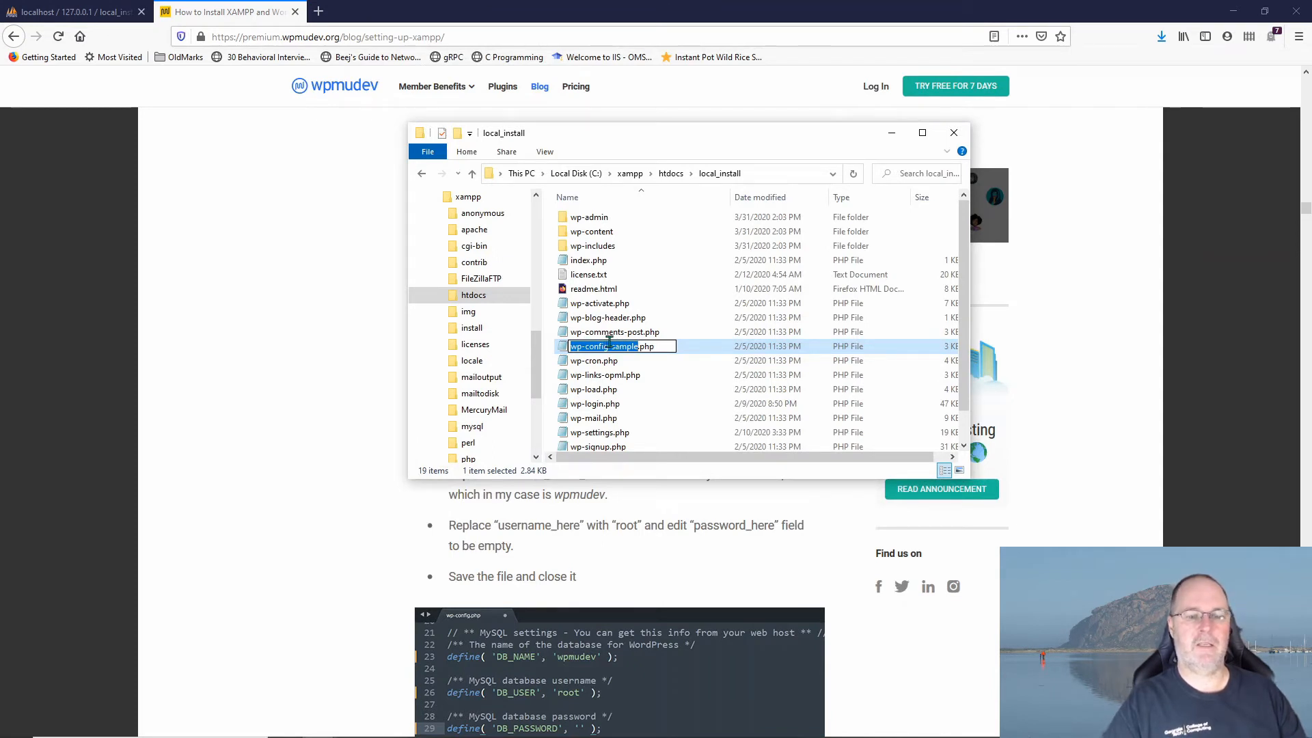
left_click(566, 353)
right_click(565, 353)
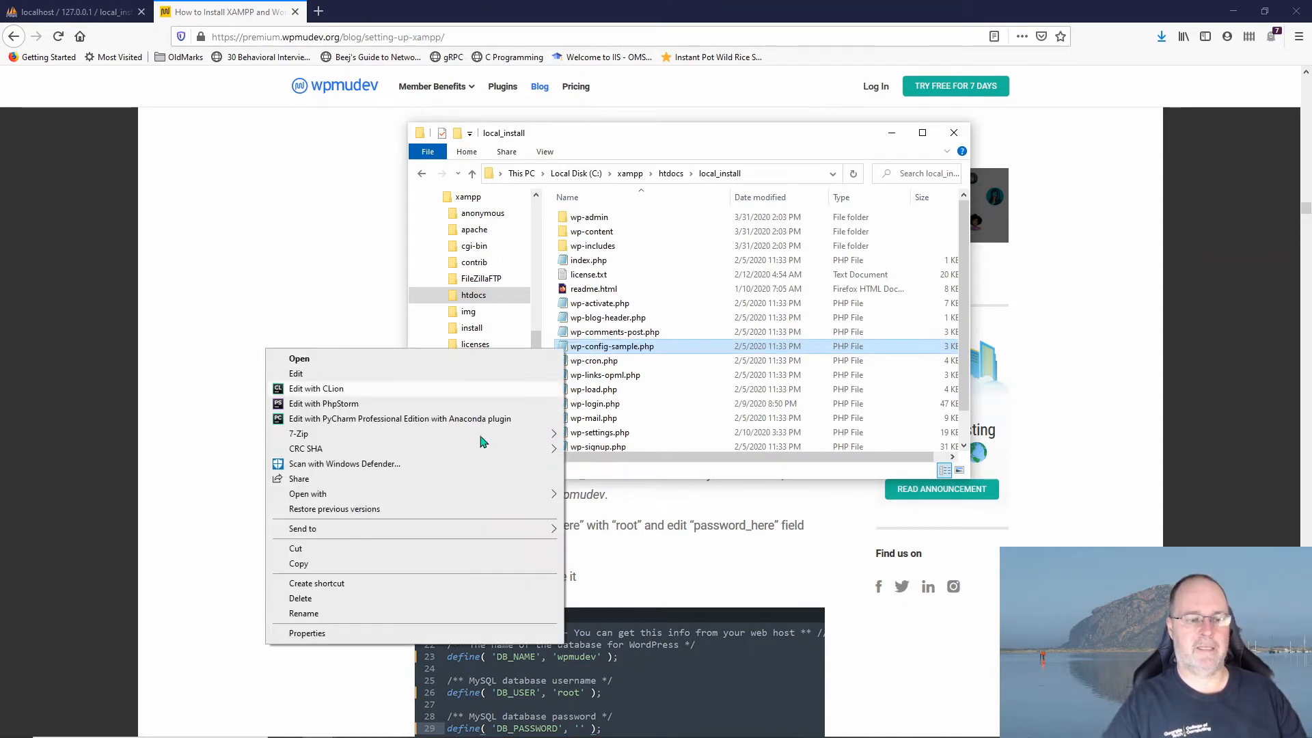
left_click(392, 565)
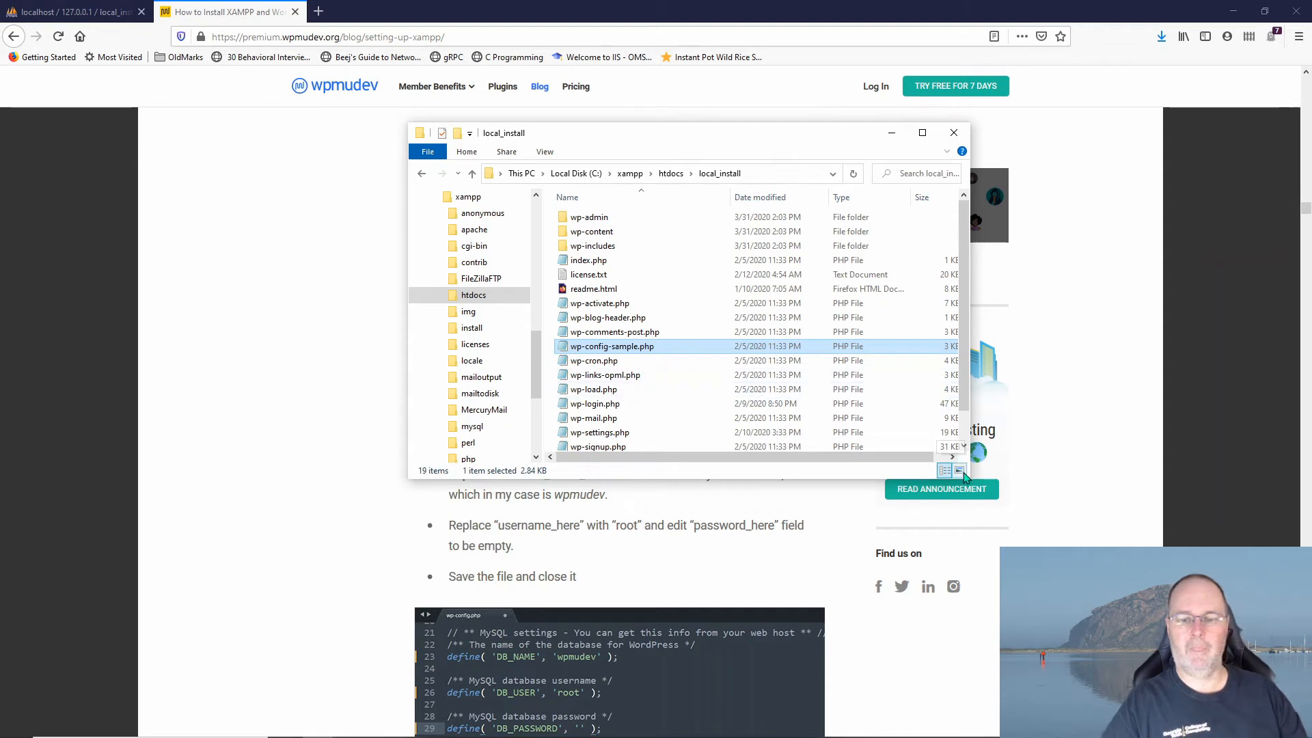
left_click_drag(968, 477, 1226, 621)
right_click(1040, 527)
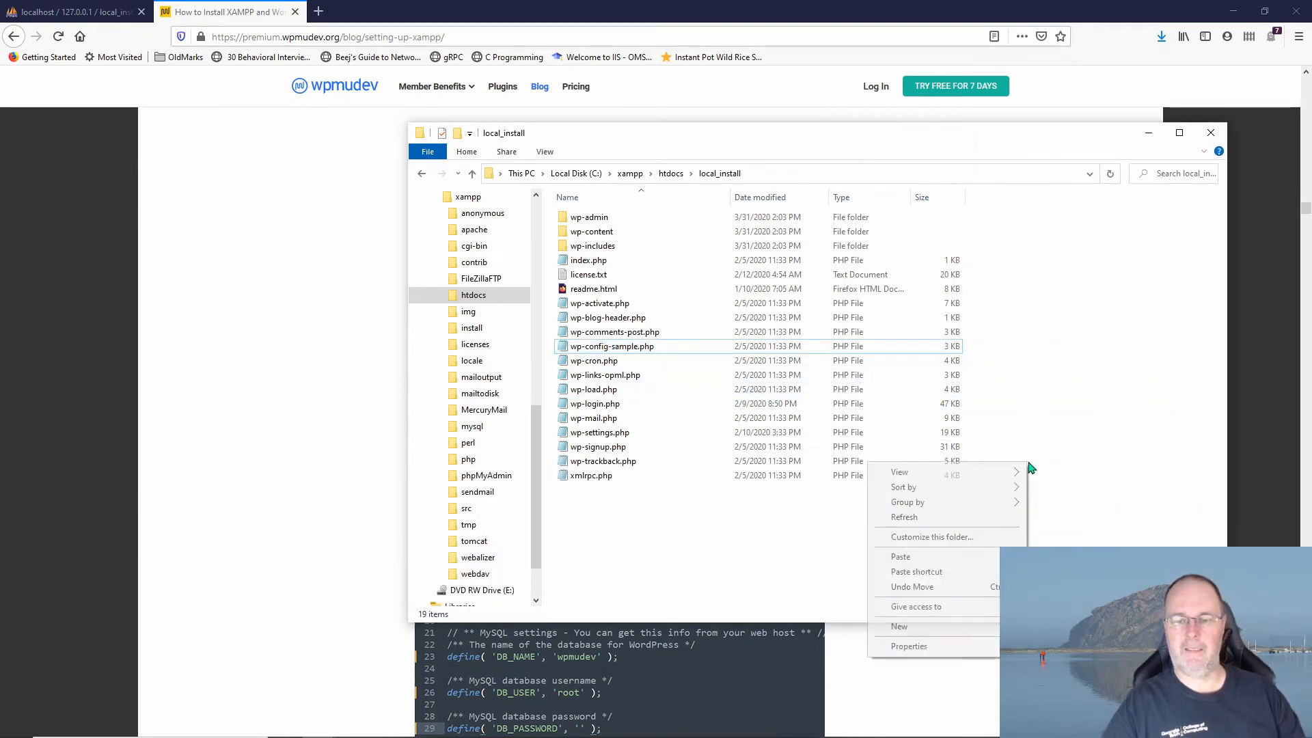
left_click(936, 559)
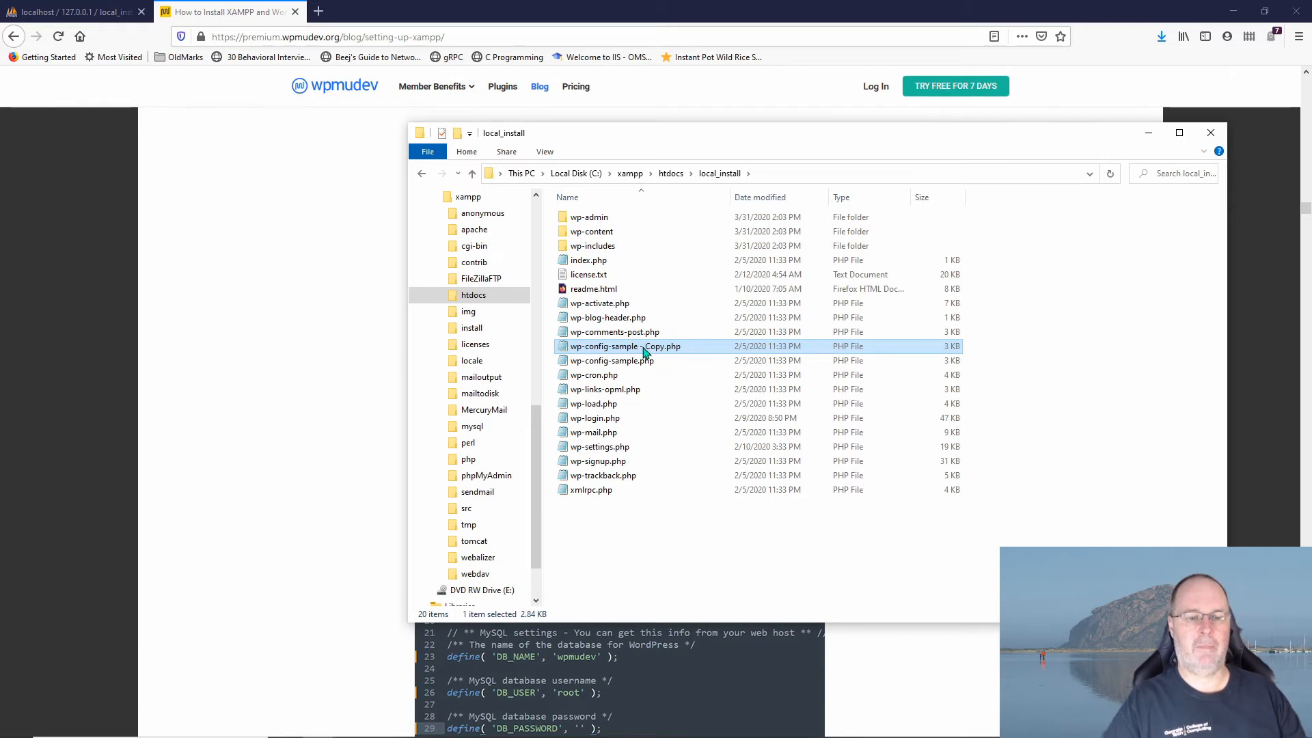
Step: Rename the copy to wp-config.php and open it in Notepad
left_click(644, 346)
left_click(668, 346)
key("BackSpace")
key("BackSpace")
key("BackSpace")
key("BackSpace")
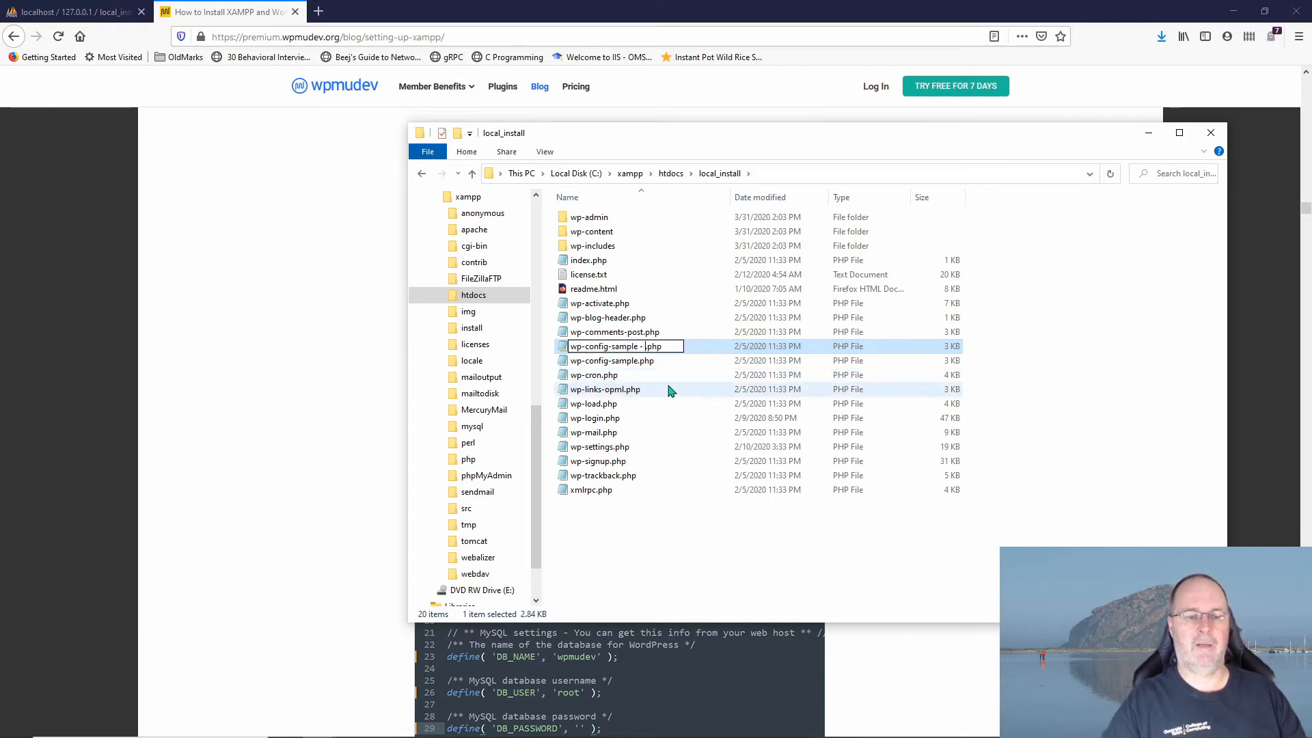
key("BackSpace")
key("BackSpace")
key("BackSpace")
key("BackSpace")
key("BackSpace")
key("BackSpace")
key("BackSpace")
key("BackSpace")
key("BackSpace")
key("BackSpace")
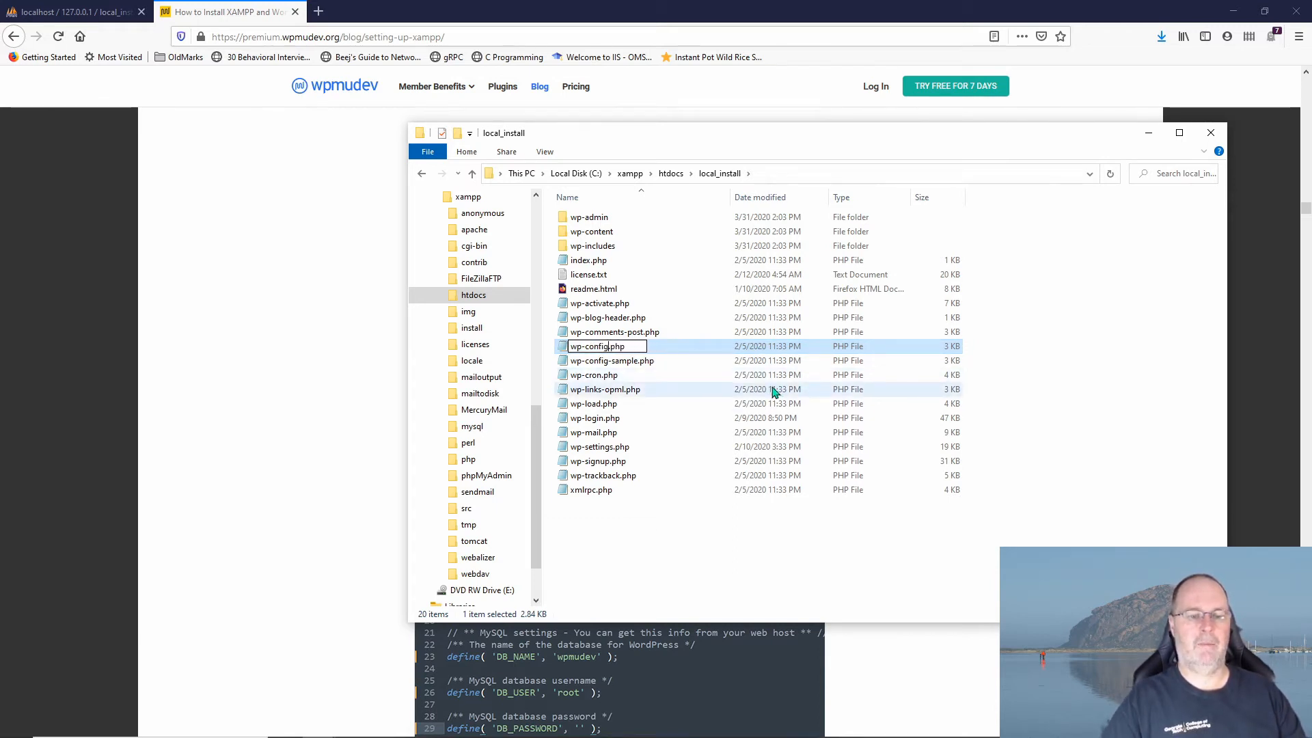
left_click(563, 352)
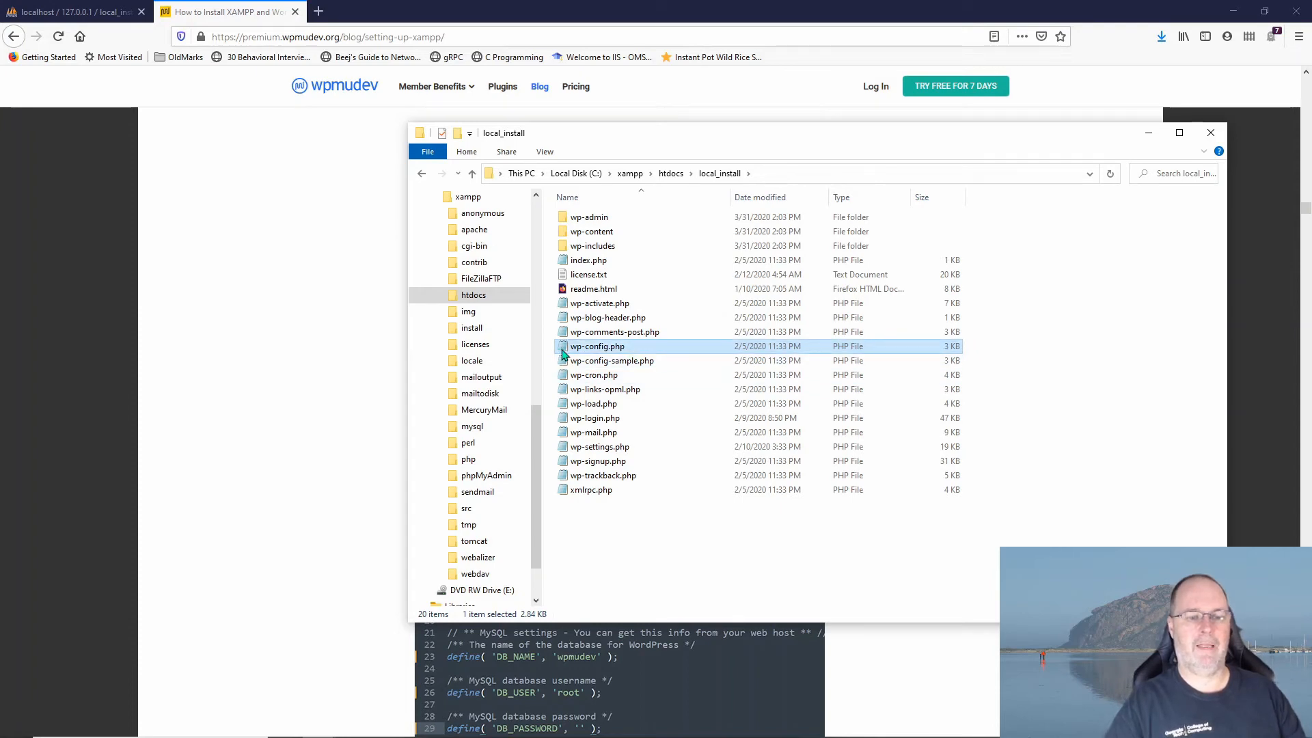
double_click(564, 351)
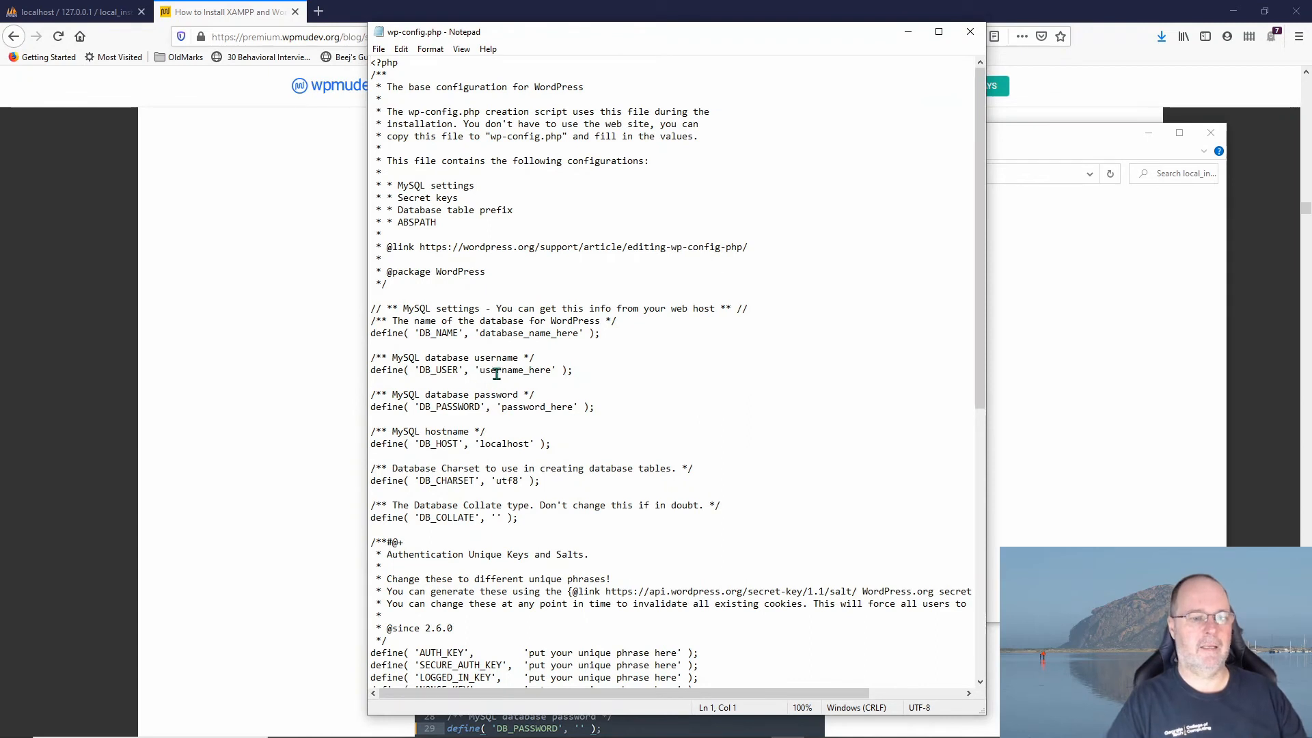
Step: Set DB_NAME to 'local_install' and DB_USER to 'root' in wp-config.php
left_click_drag(480, 333, 574, 338)
type("loc")
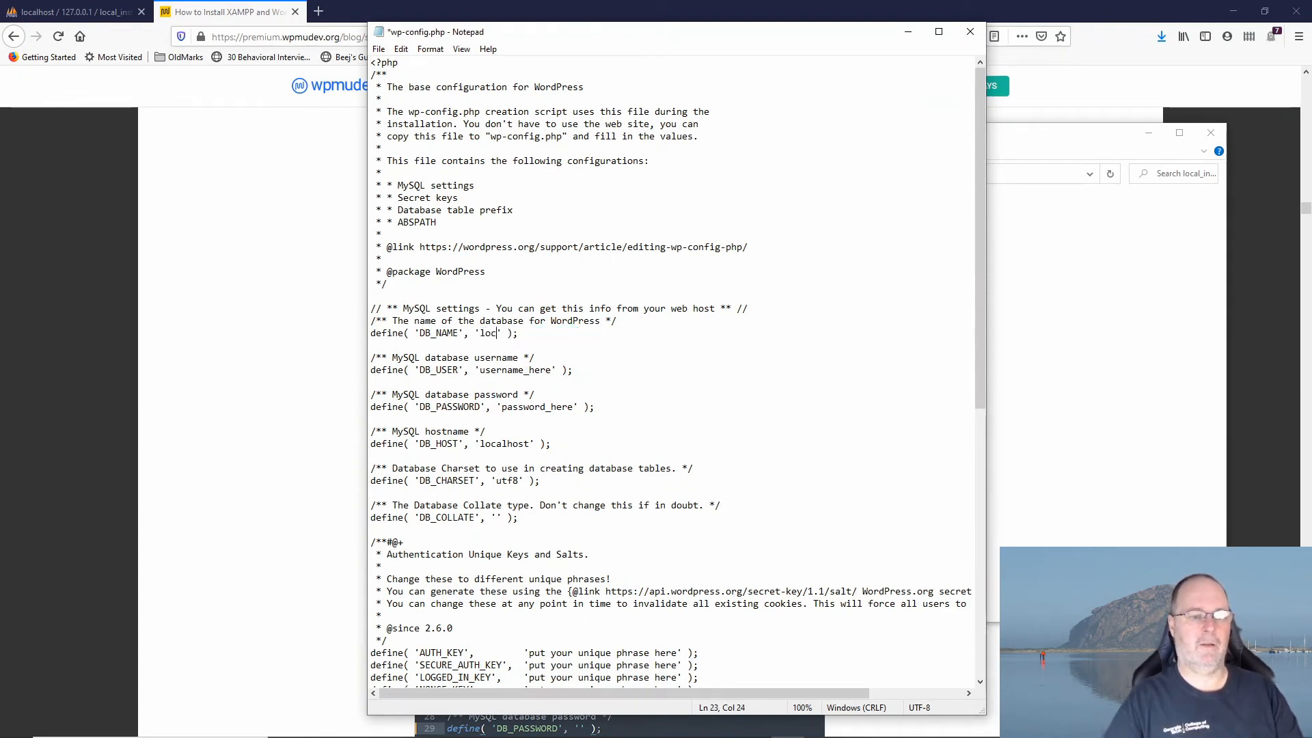
type("al_i")
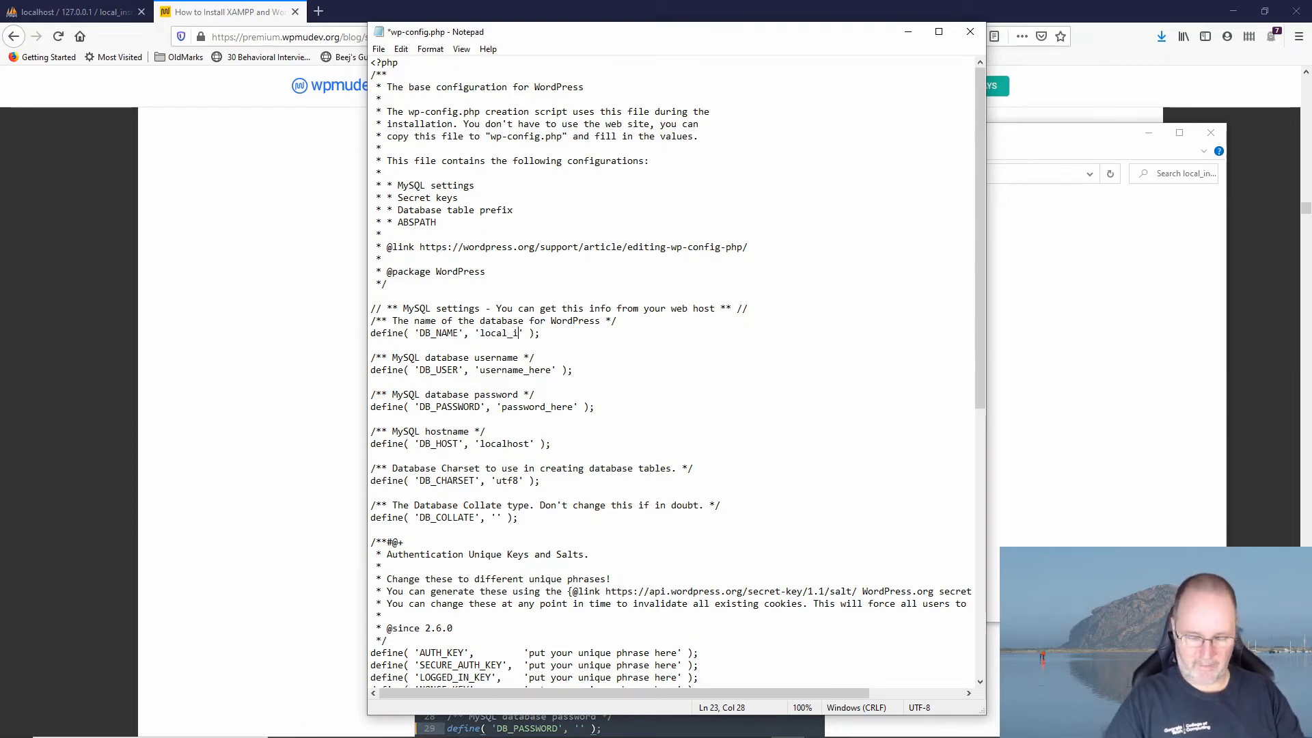
type("nstall")
left_click_drag(475, 370, 563, 371)
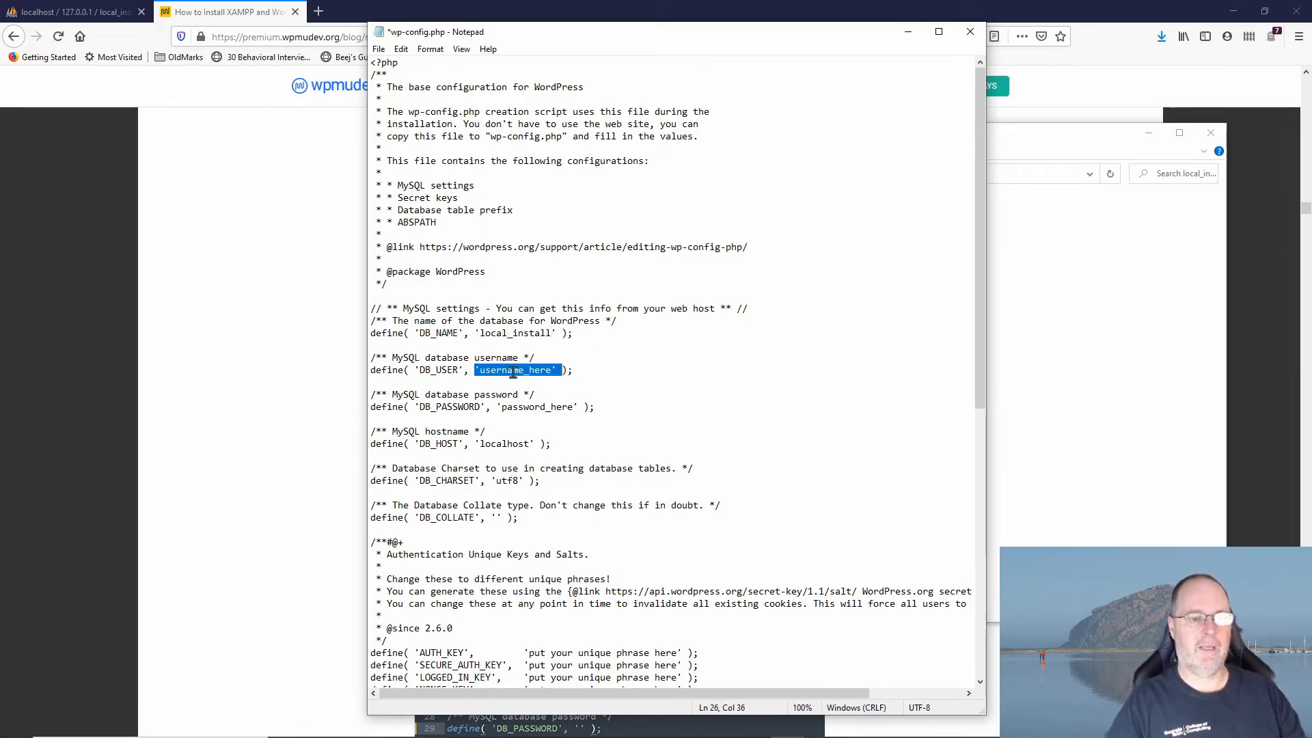
left_click(550, 371)
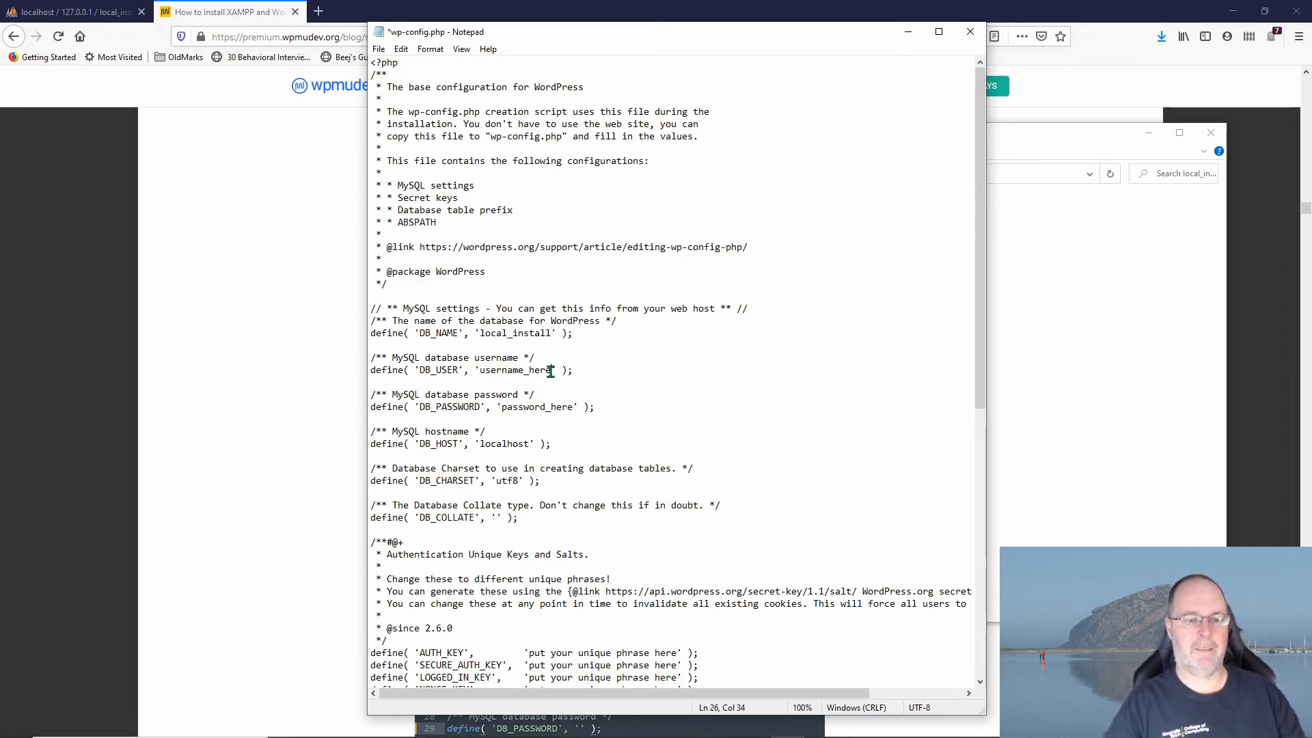
key("BackSpace")
key("BackSpace")
key("BackSpace")
key("BackSpace")
key("BackSpace")
key("BackSpace")
key("BackSpace")
key("BackSpace")
key("BackSpace")
key("BackSpace")
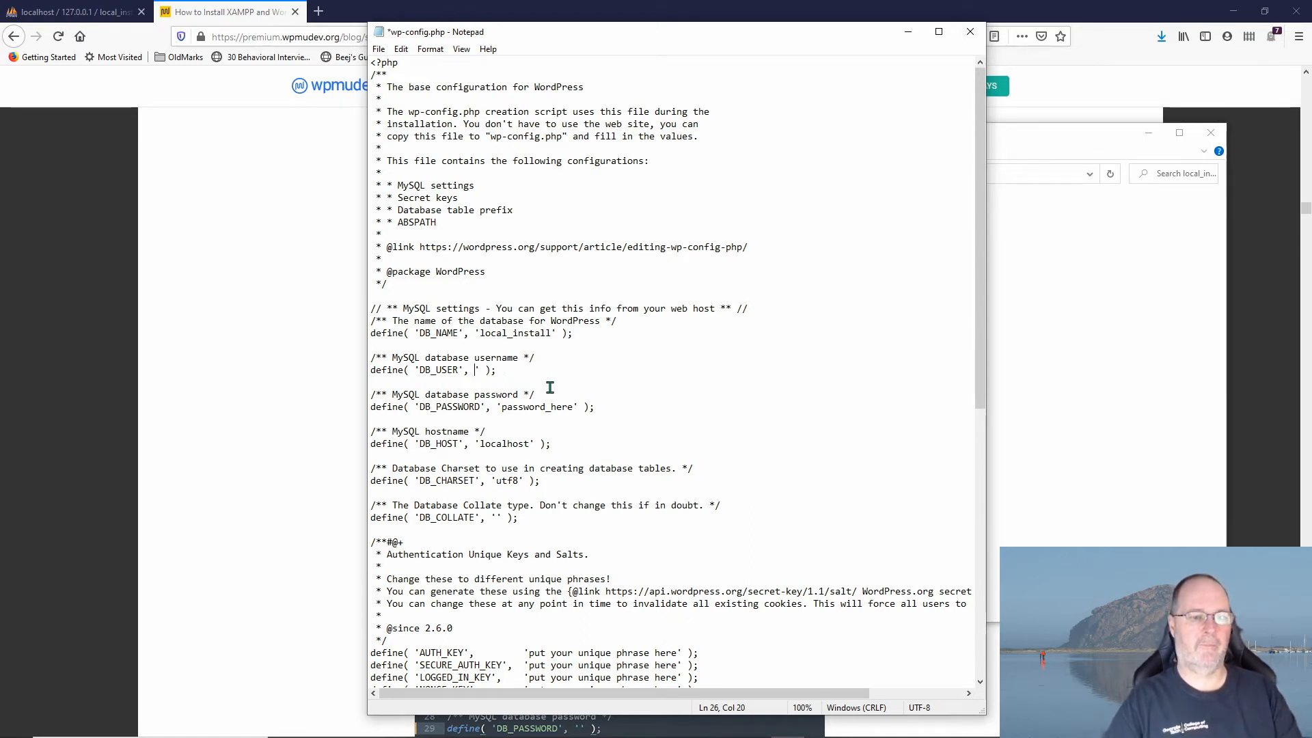
type("root")
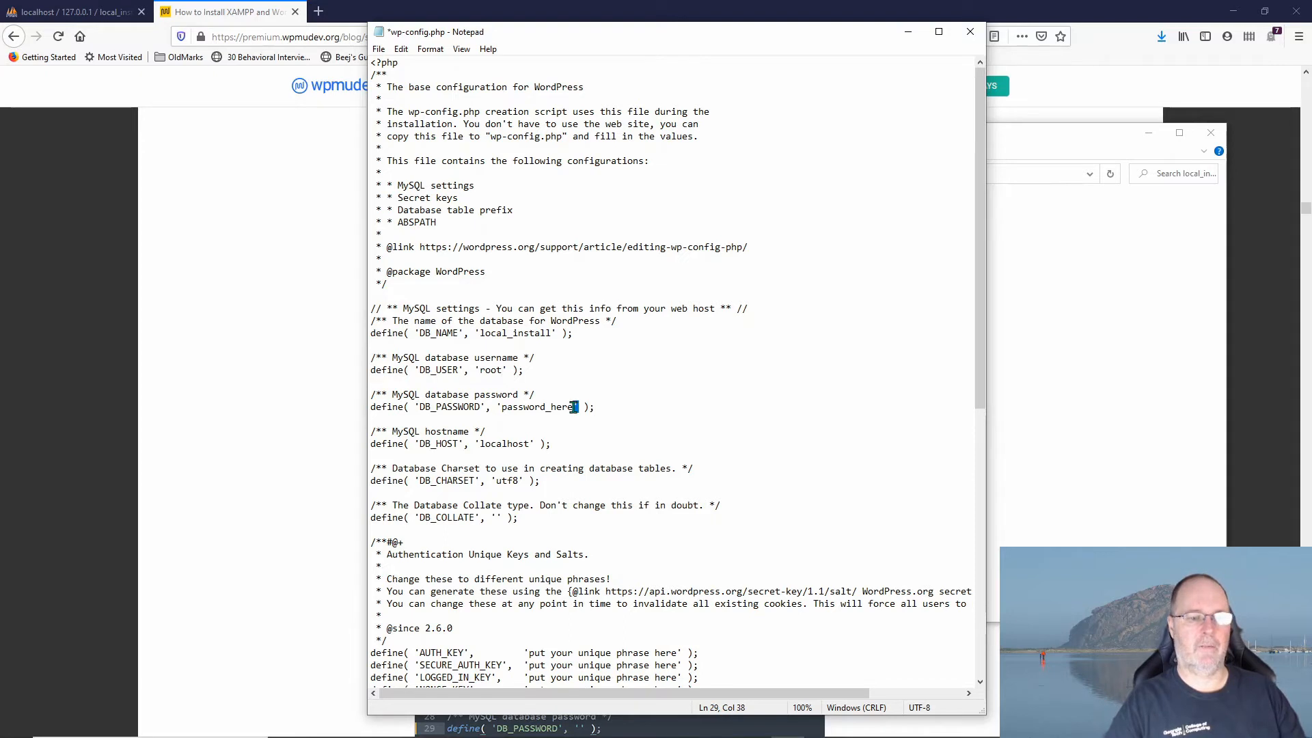
Step: Clear the password_here placeholder so DB_PASSWORD is empty, then save and close the file
double_click(574, 406)
left_click(566, 408)
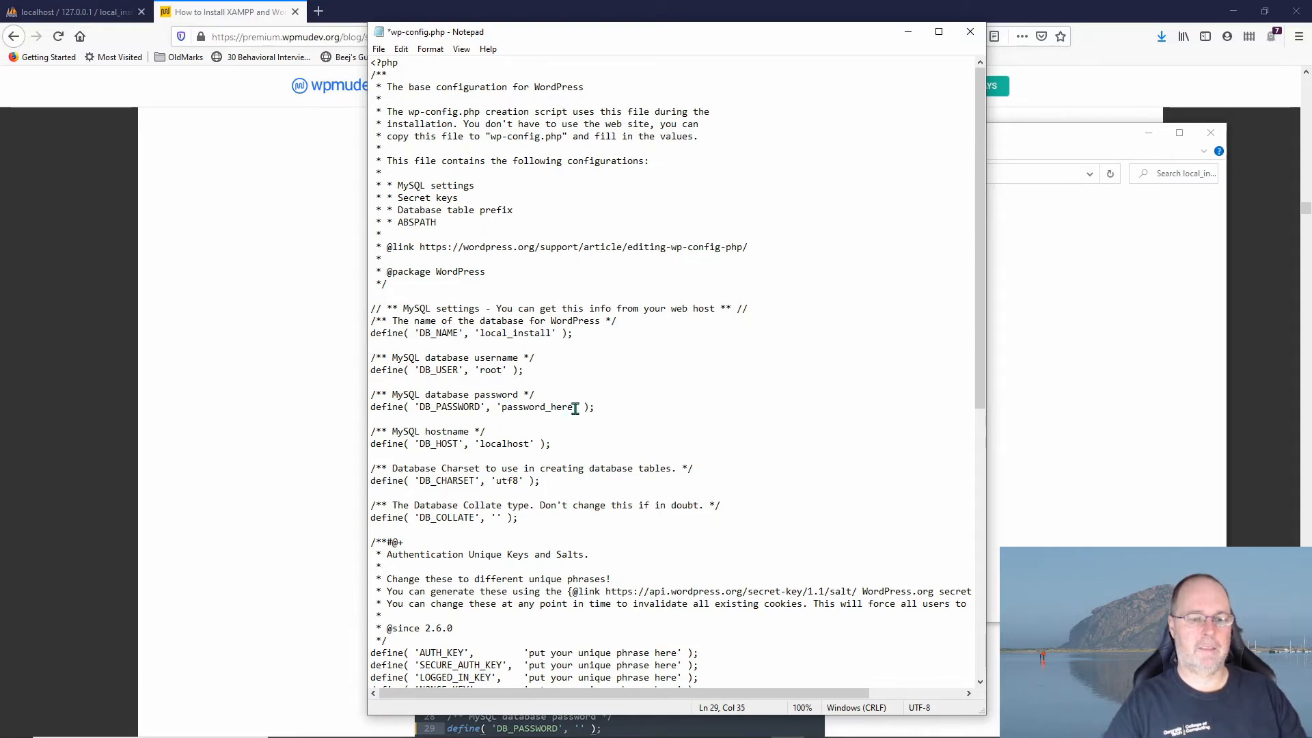
left_click_drag(574, 408, 500, 410)
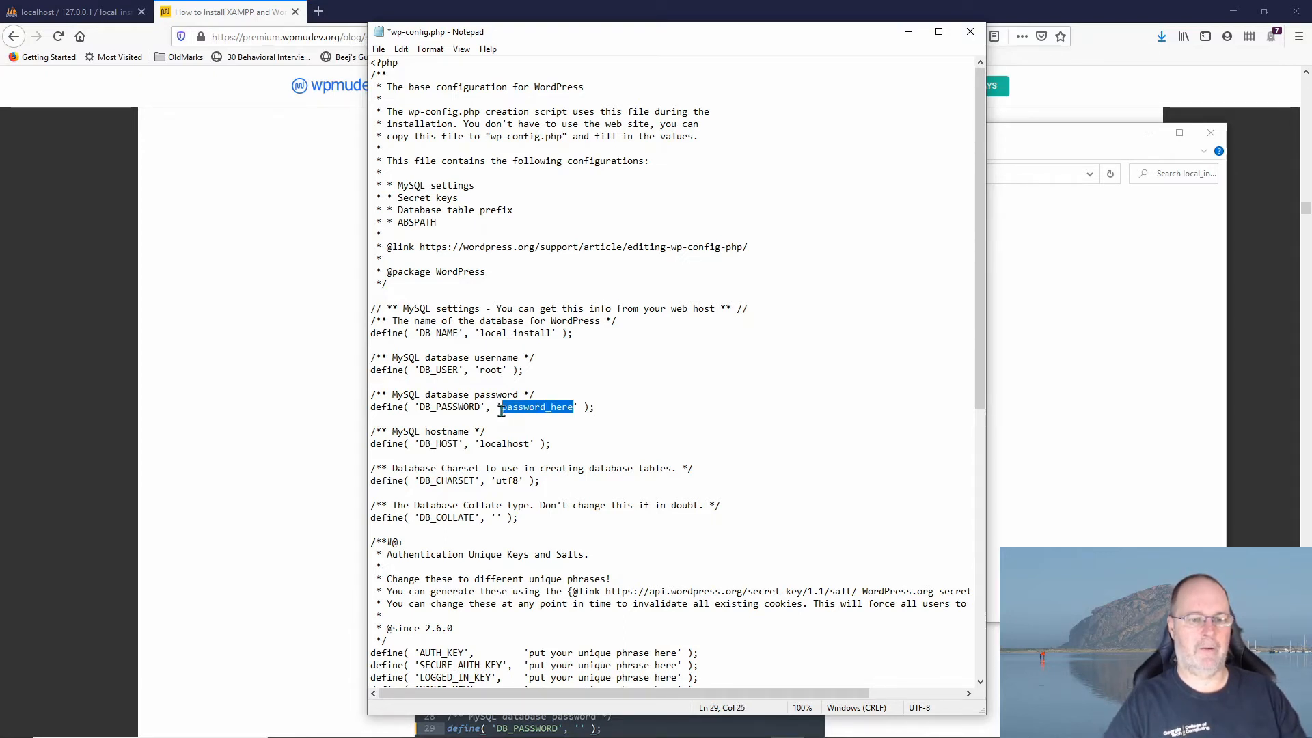
key("Delete")
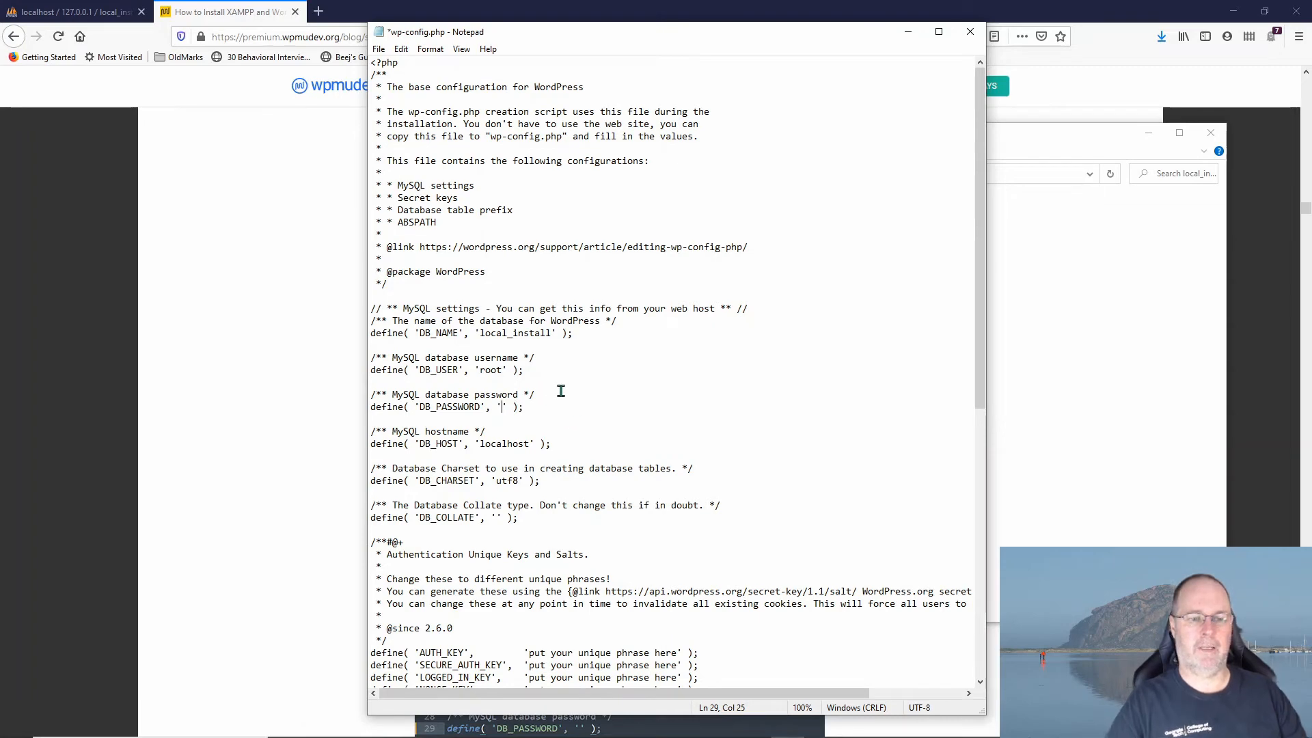
scroll(682, 452, "down", 1)
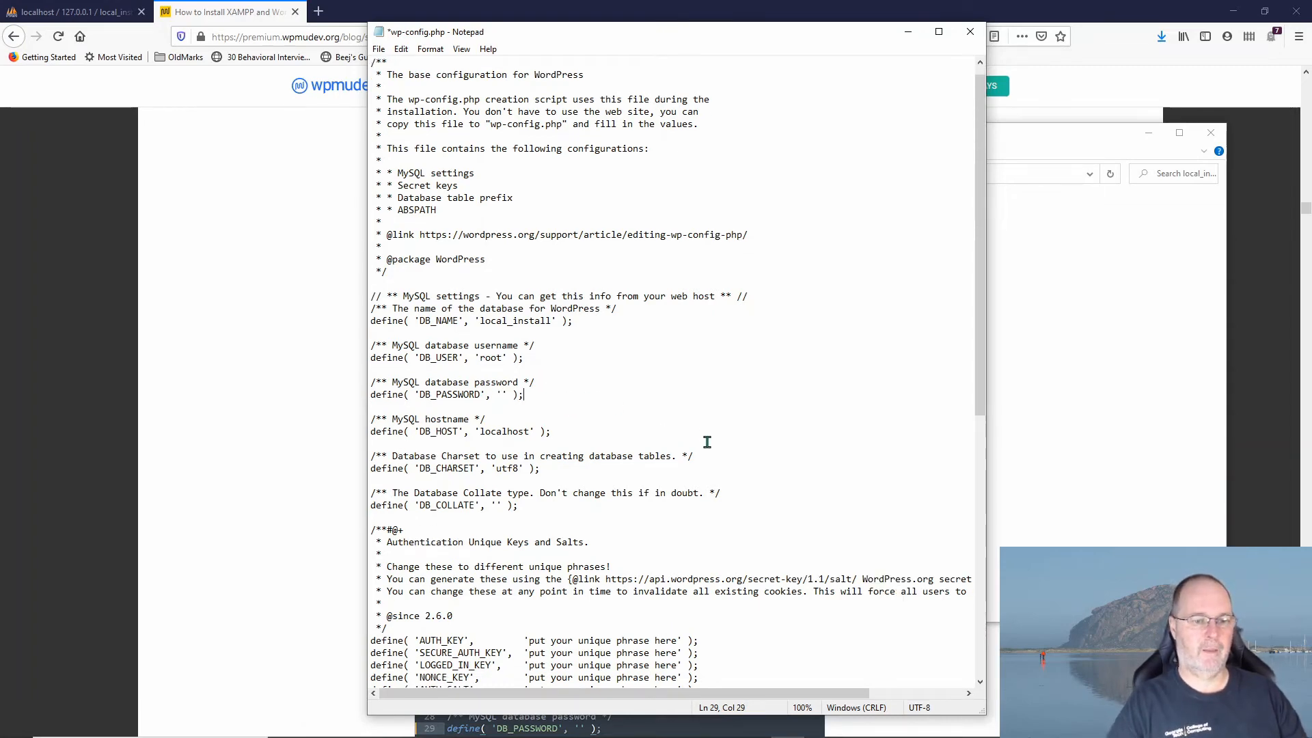
key("ctrl+s")
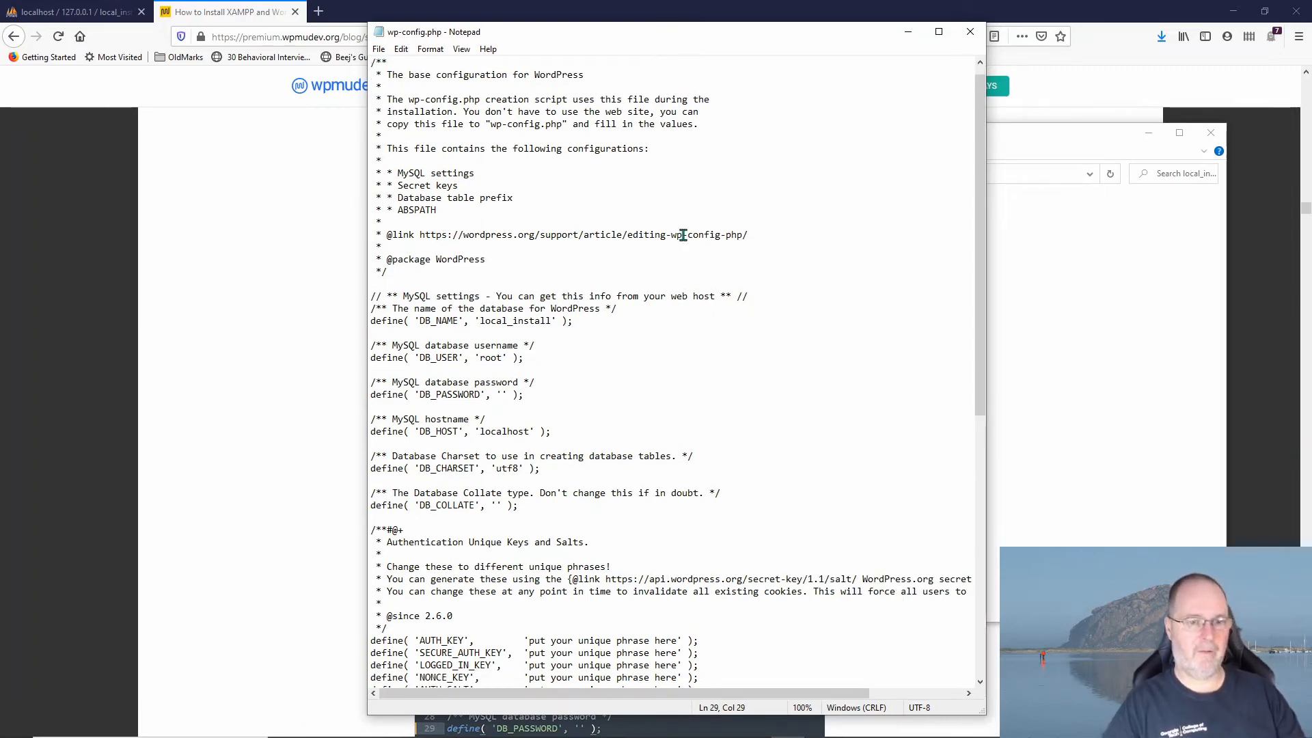
left_click(971, 32)
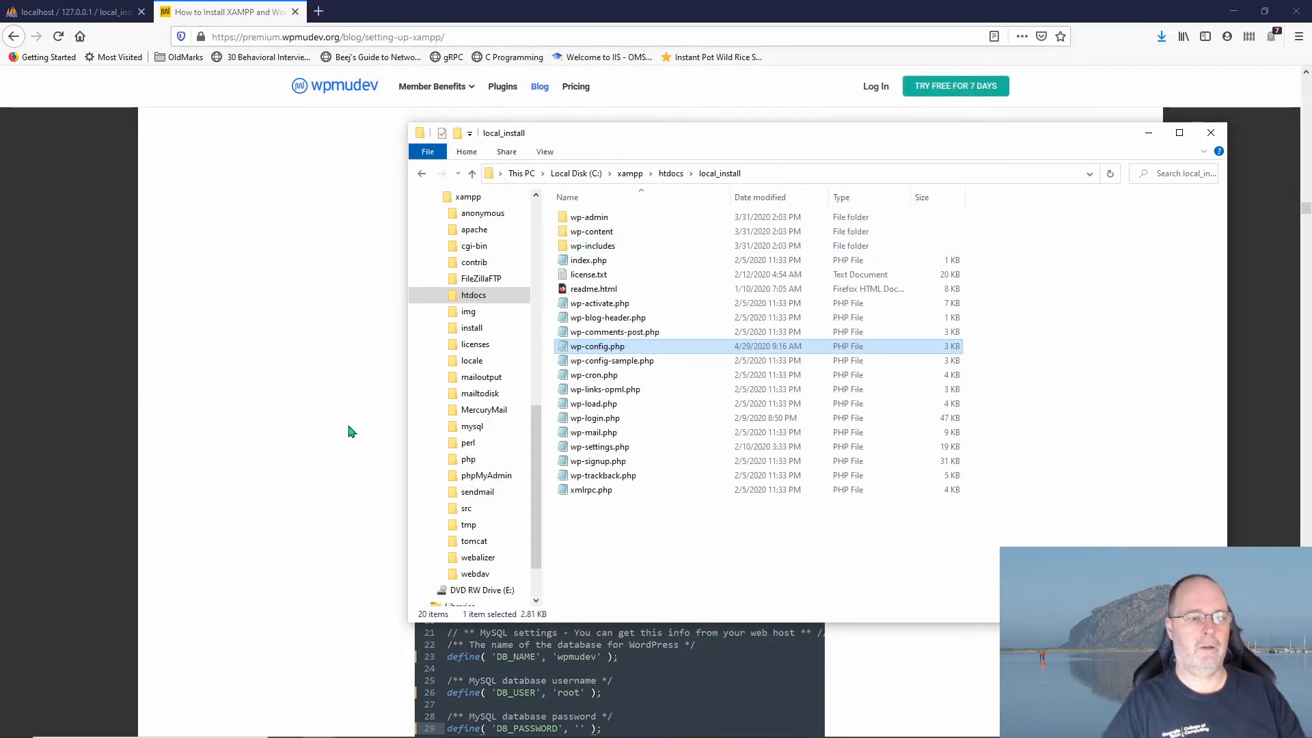
Step: Bring the WPMU DEV tutorial forward in Firefox and scroll to its 'go to localhost' step
left_click(319, 456)
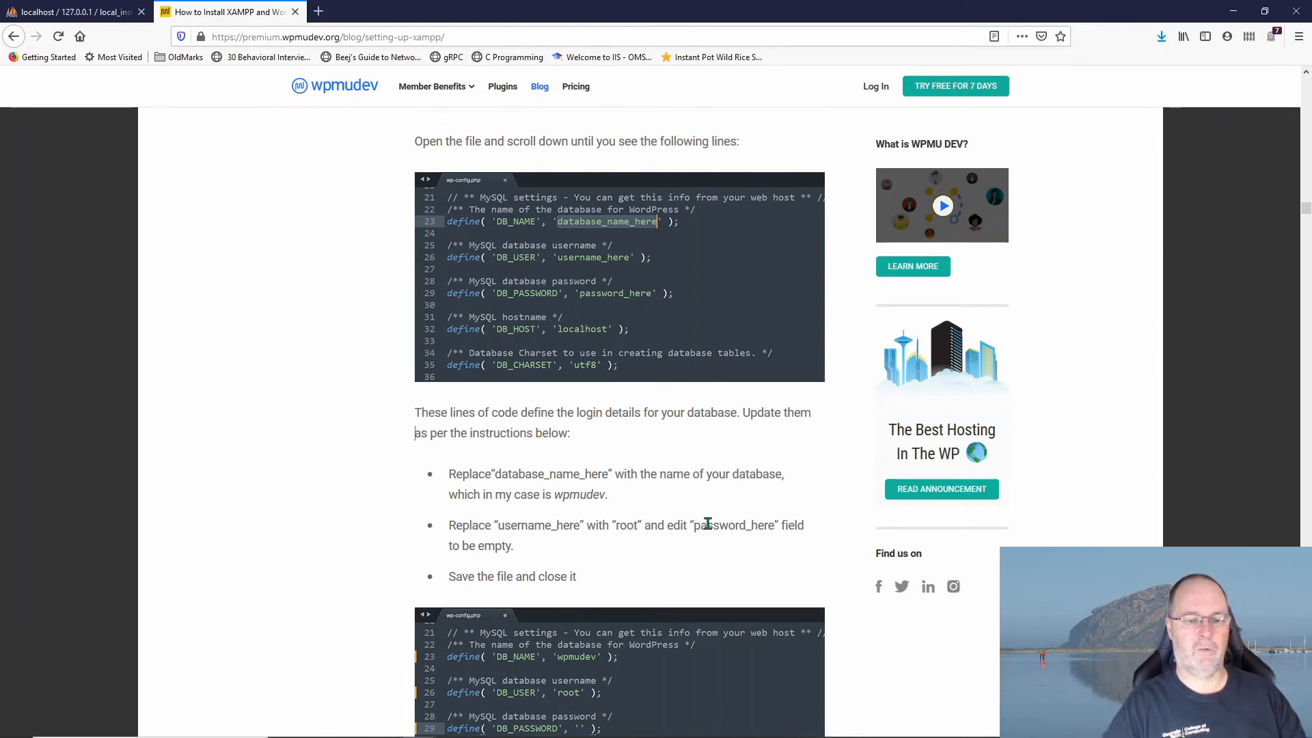
scroll(704, 478, "down", 2)
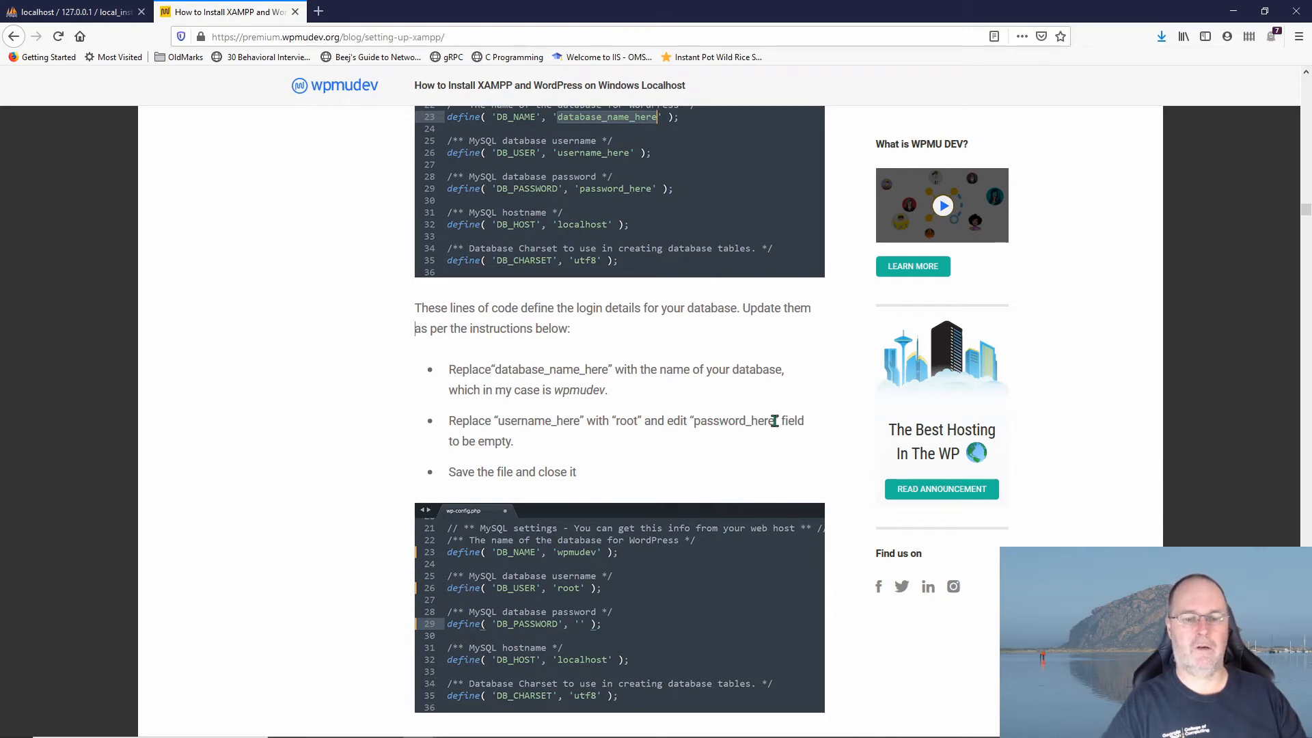
scroll(533, 520, "down", 6)
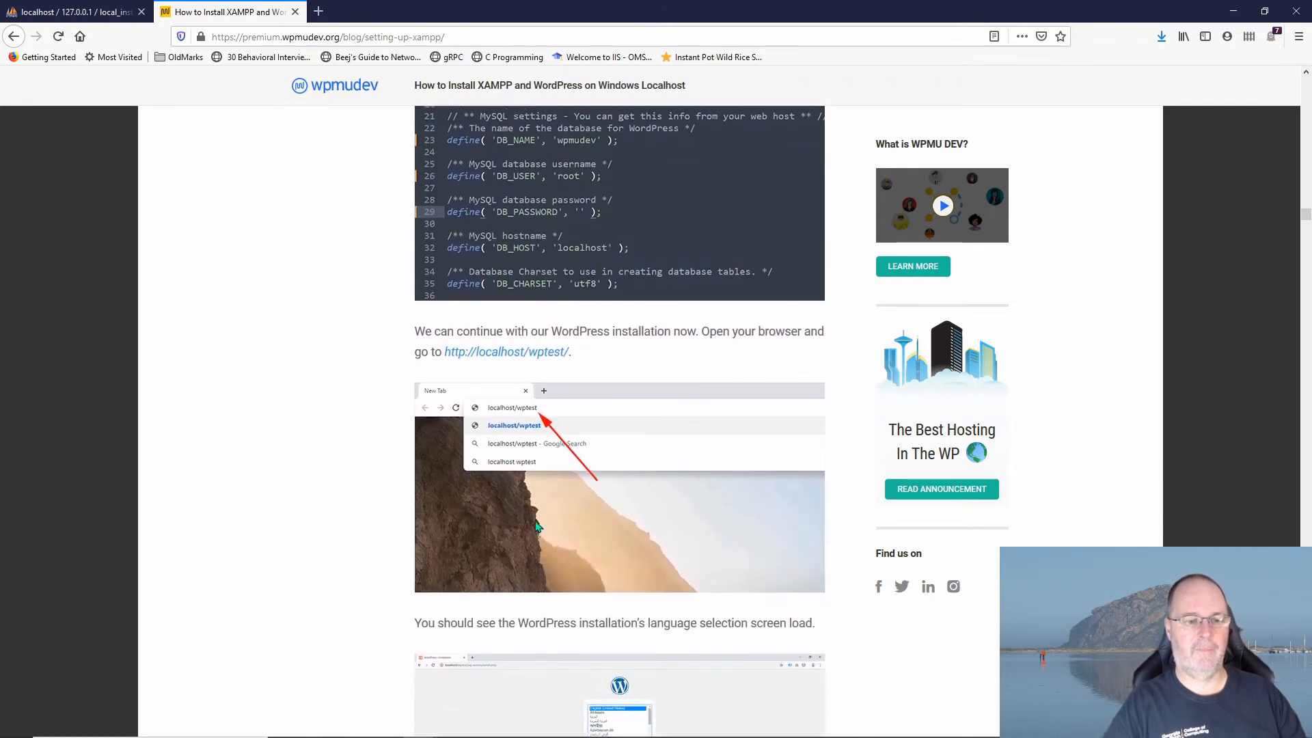
scroll(537, 526, "up", 1)
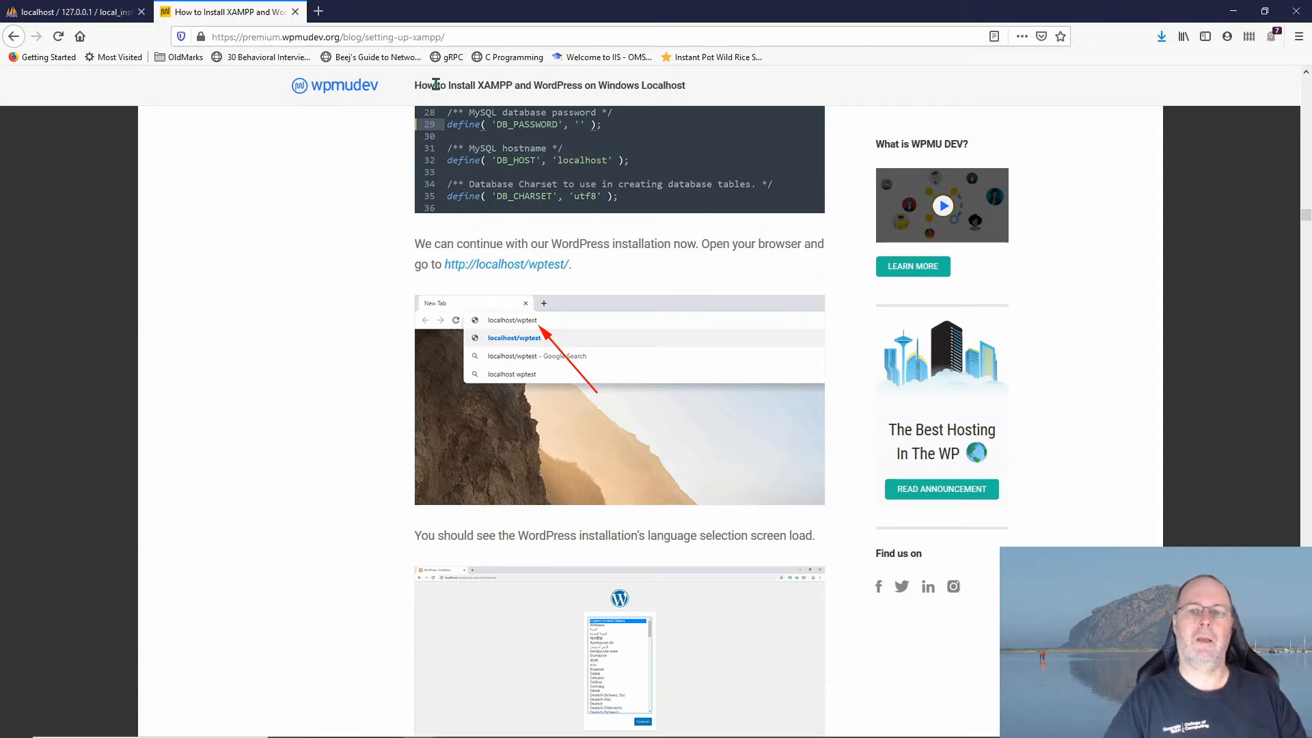
Step: Load localhost/test/ in a new Firefox tab
left_click(319, 11)
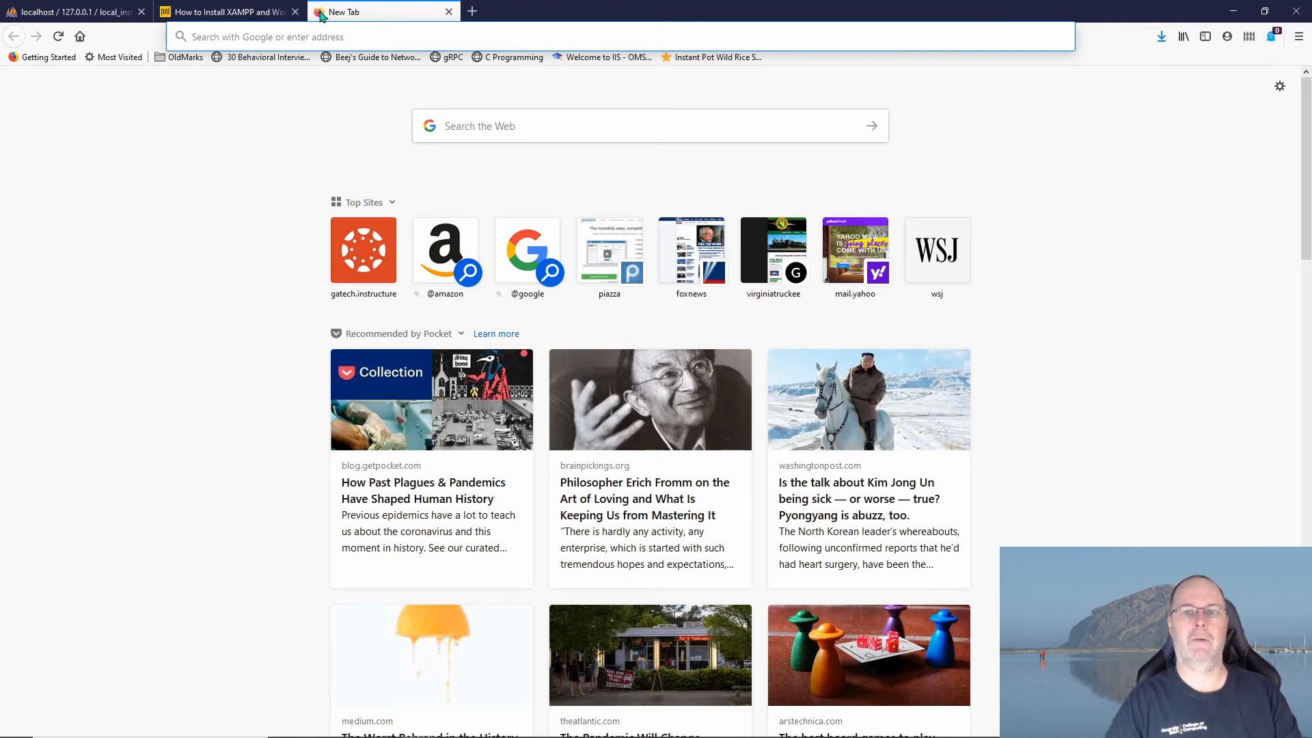
type("localhost/")
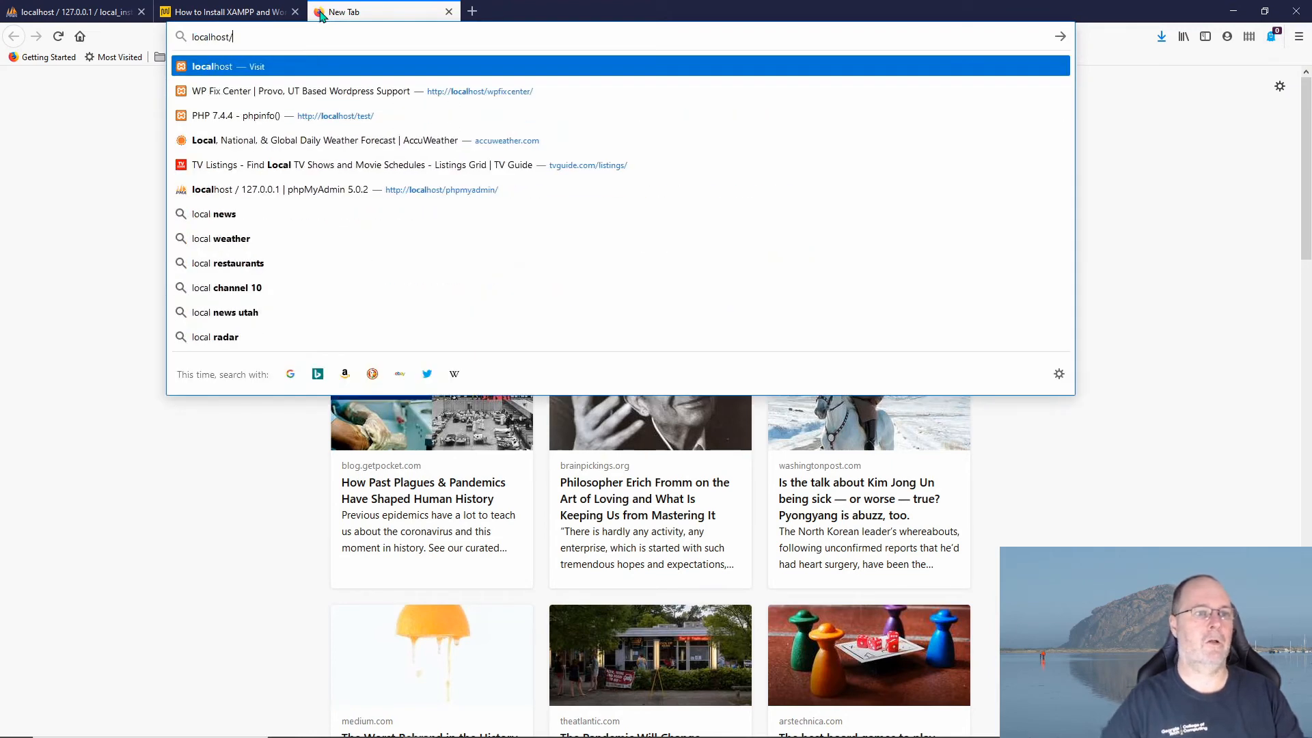
type("test/")
key("Return")
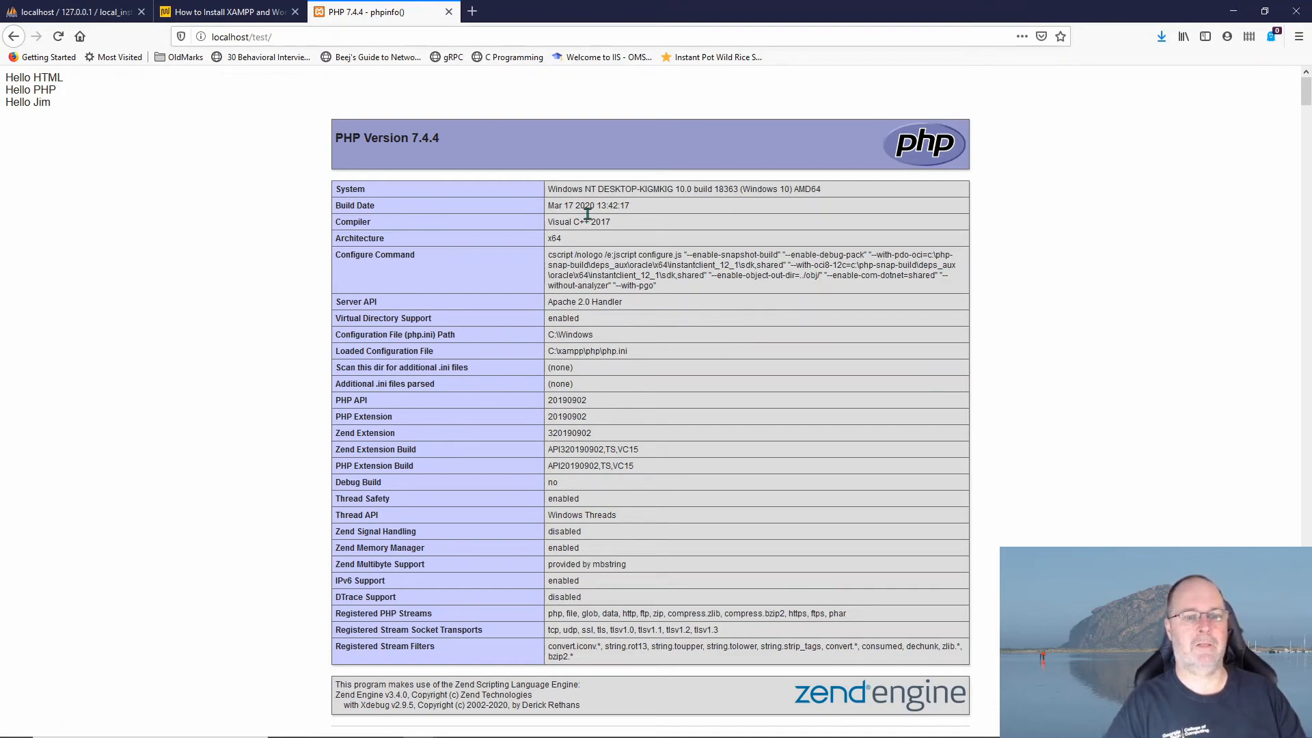
Step: Load localhost/local_install to reach the WordPress language-selection screen, then return to the tutorial
left_click(322, 38)
key("BackSpace")
key("BackSpace")
key("BackSpace")
key("BackSpace")
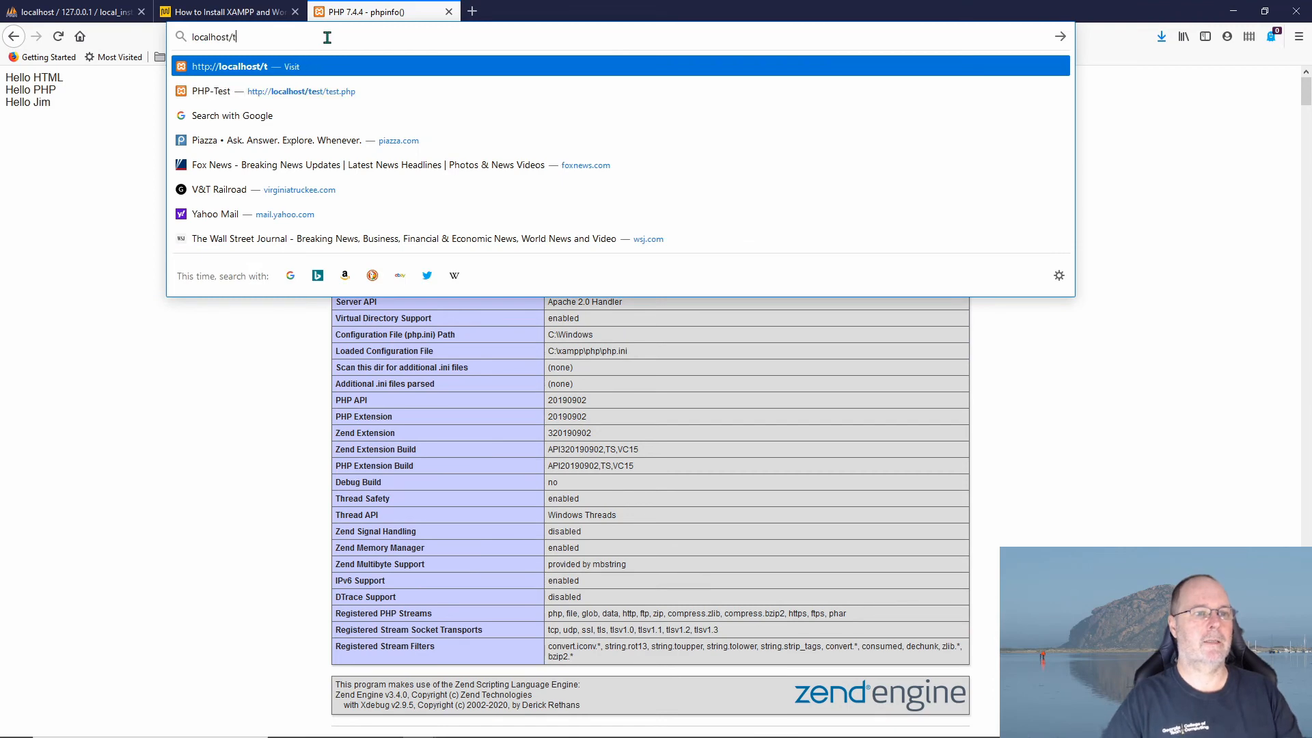
type("local")
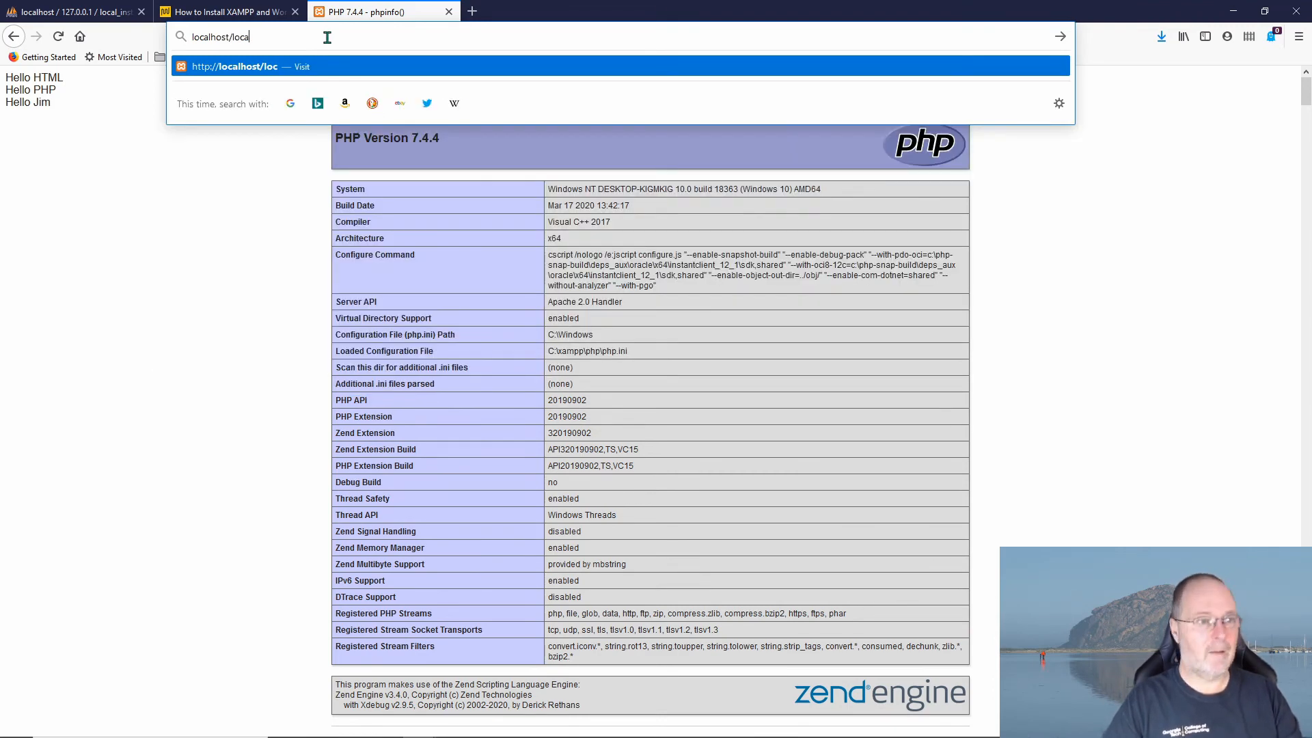
type("_install")
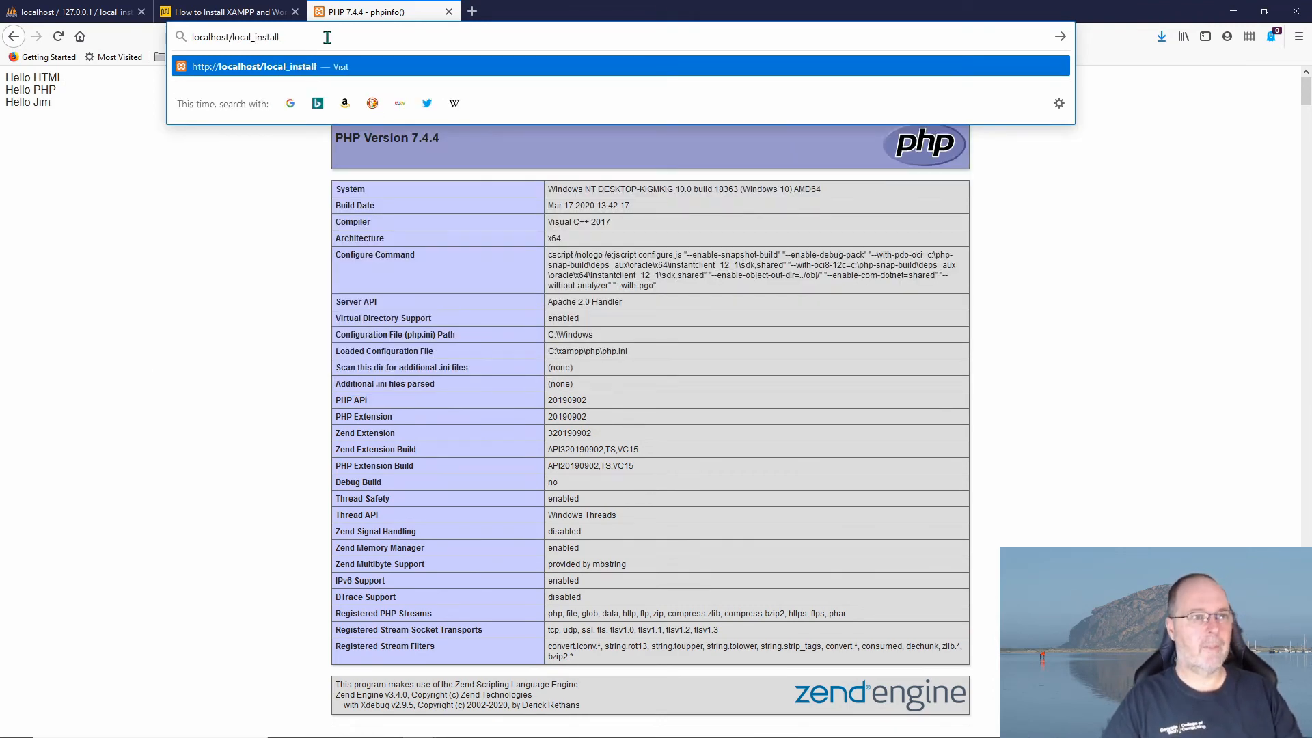
key("Return")
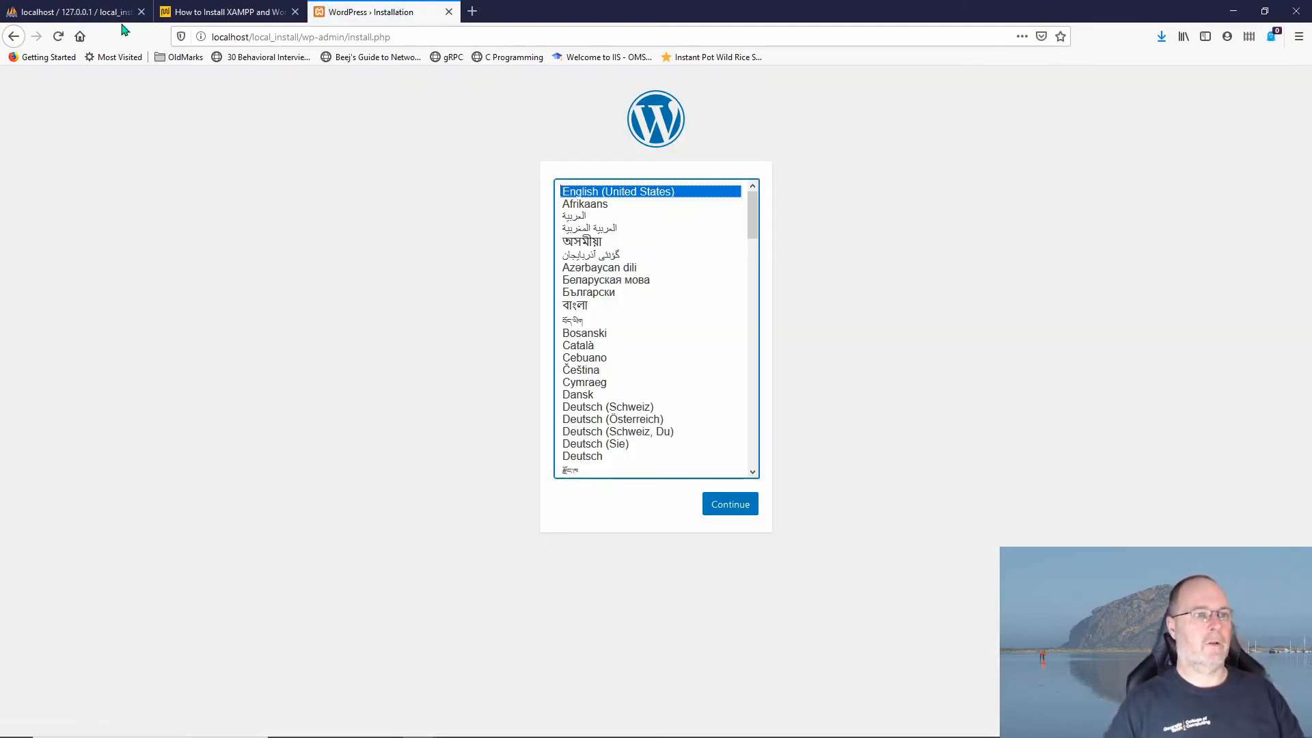
left_click(215, 11)
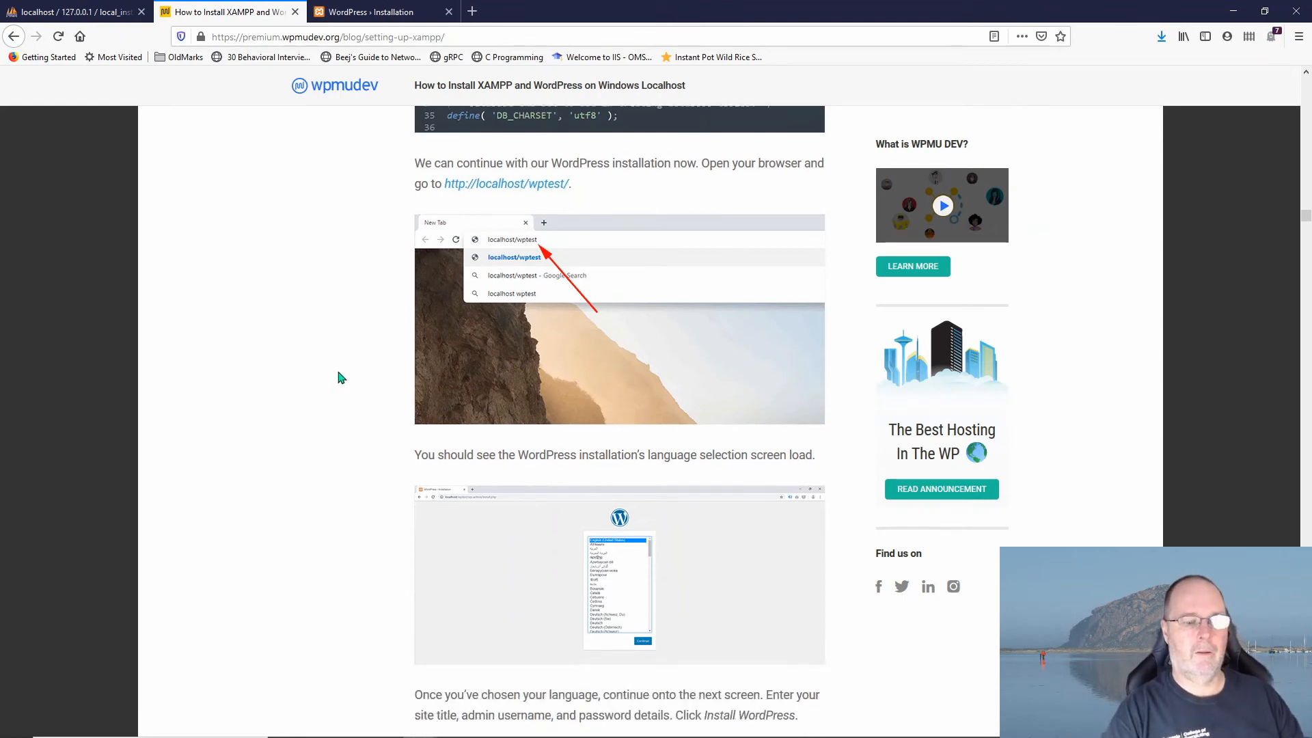
scroll(341, 378, "down", 8)
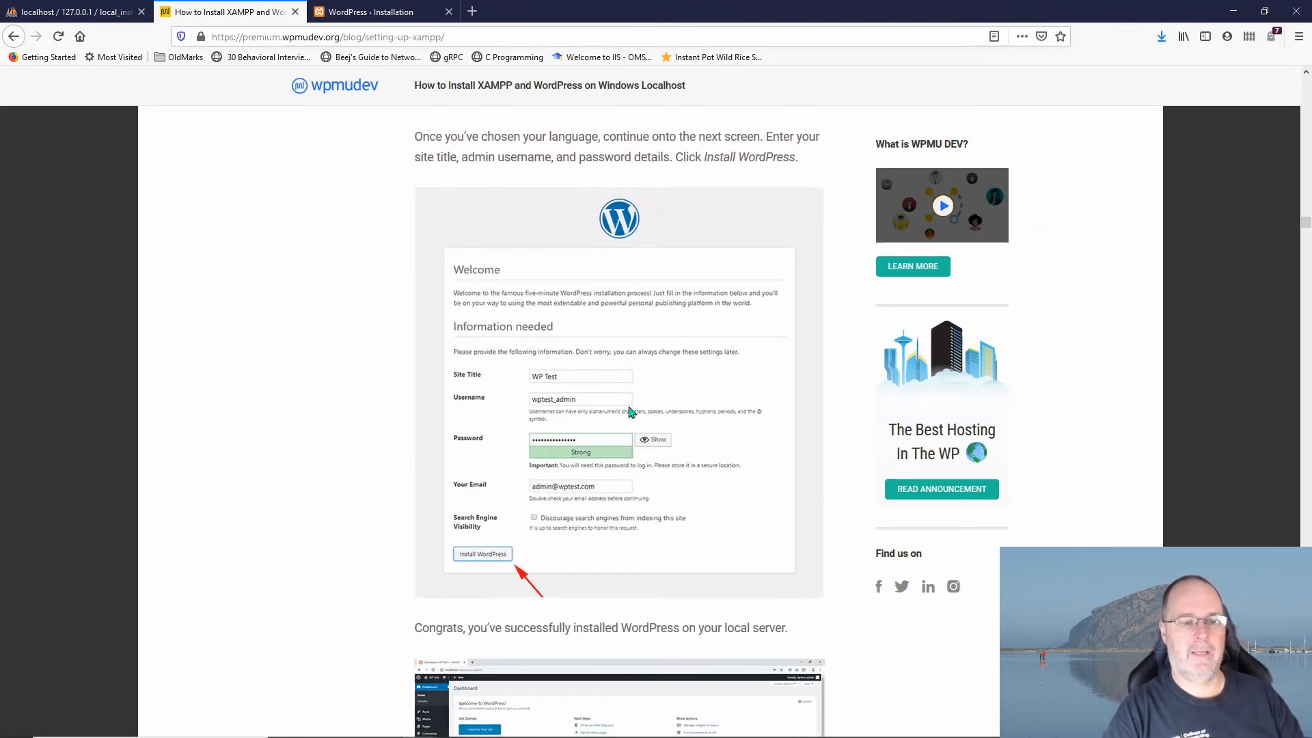
scroll(707, 451, "down", 3)
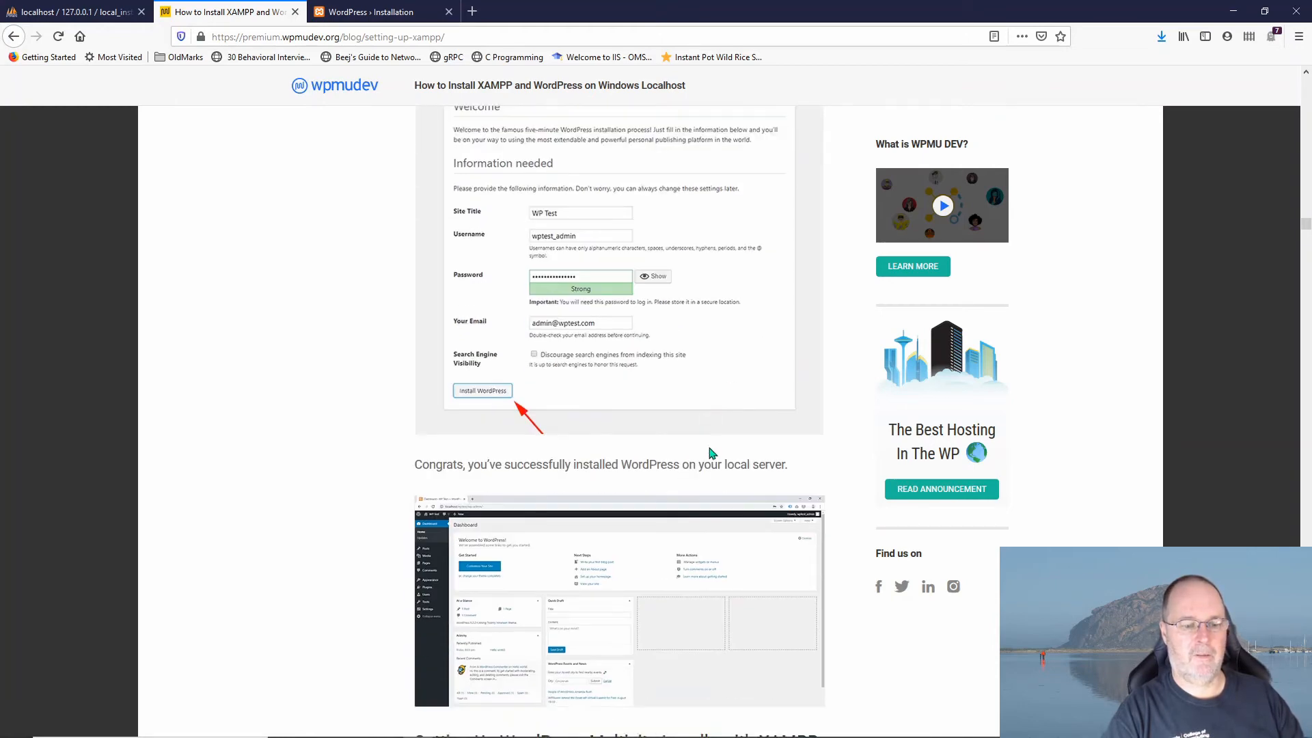
scroll(711, 452, "down", 4)
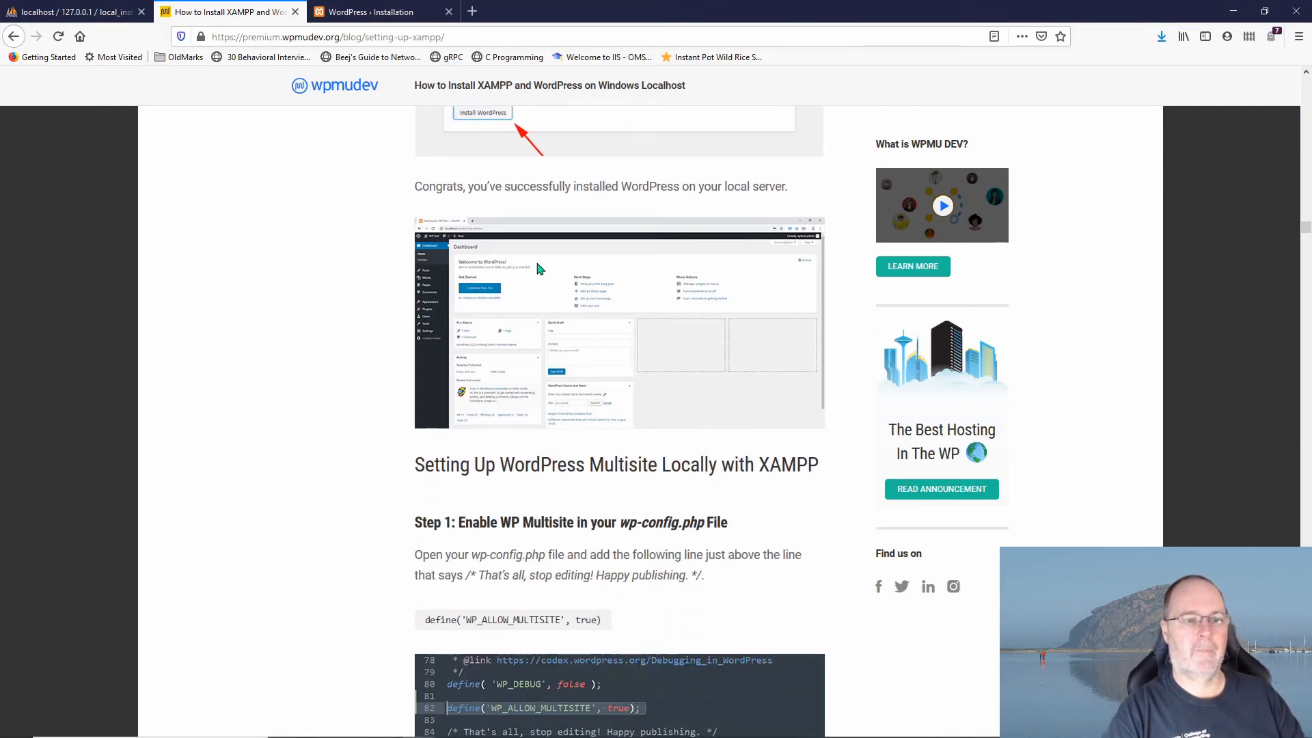
scroll(772, 280, "down", 5)
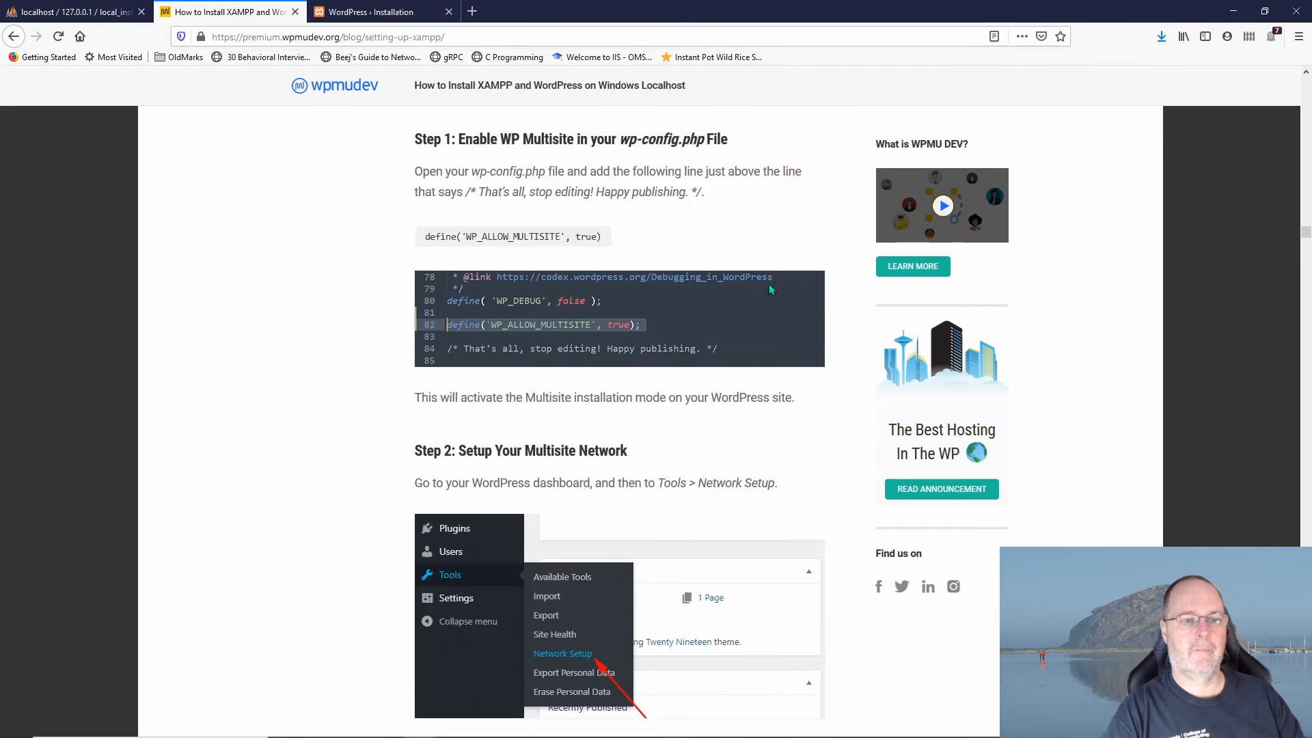
scroll(769, 284, "up", 10)
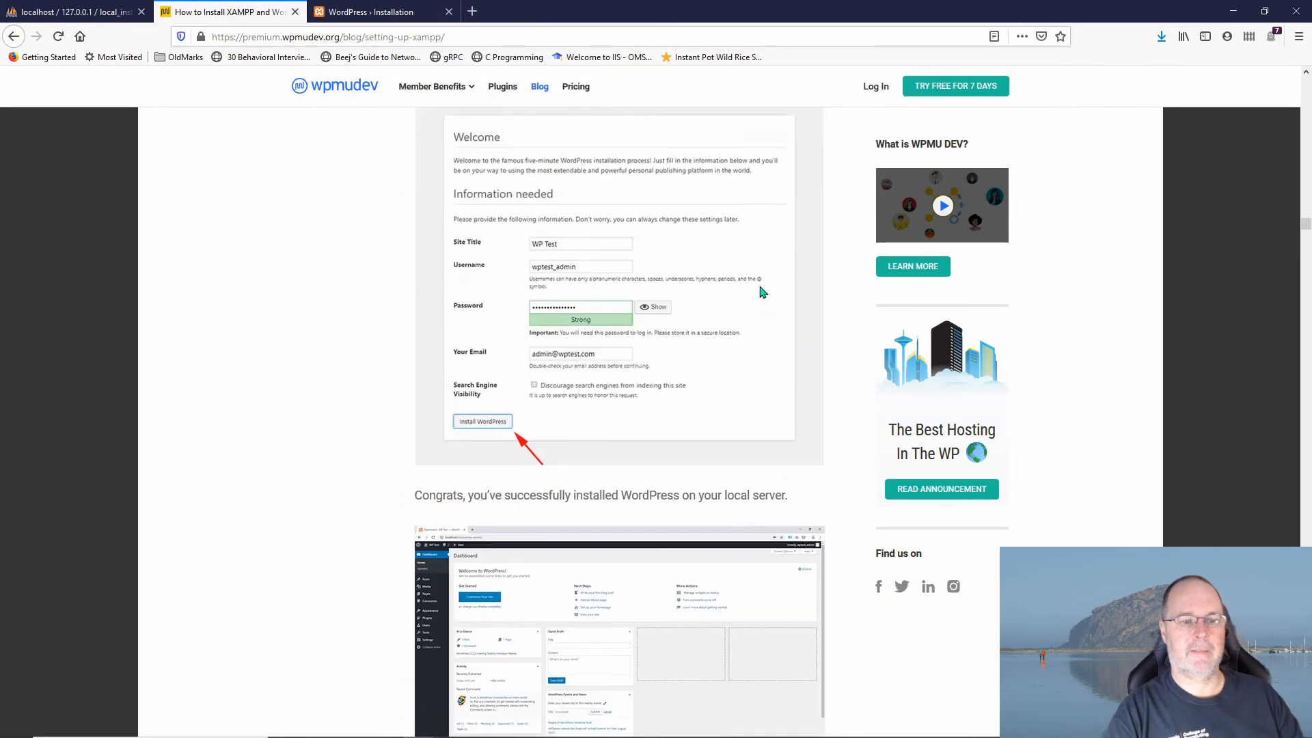
scroll(763, 292, "up", 1)
key("alt+Tab")
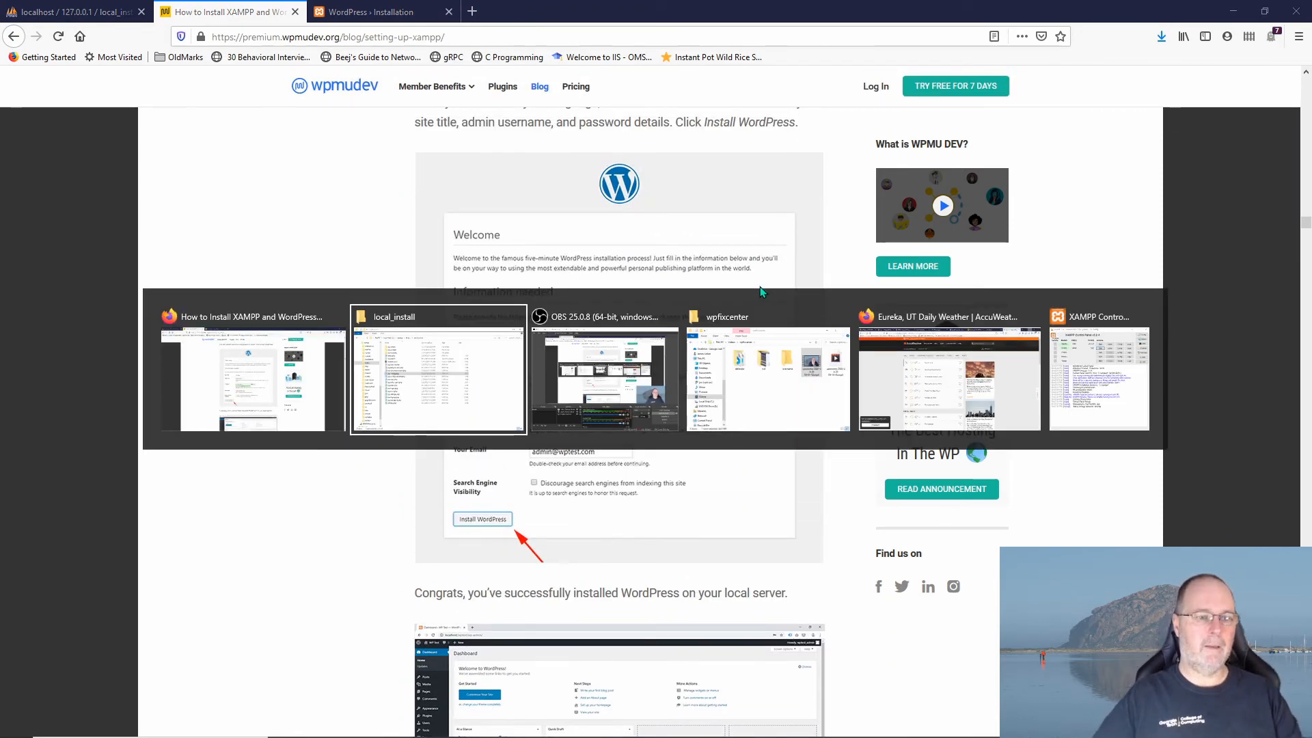
key("Escape")
left_click(372, 12)
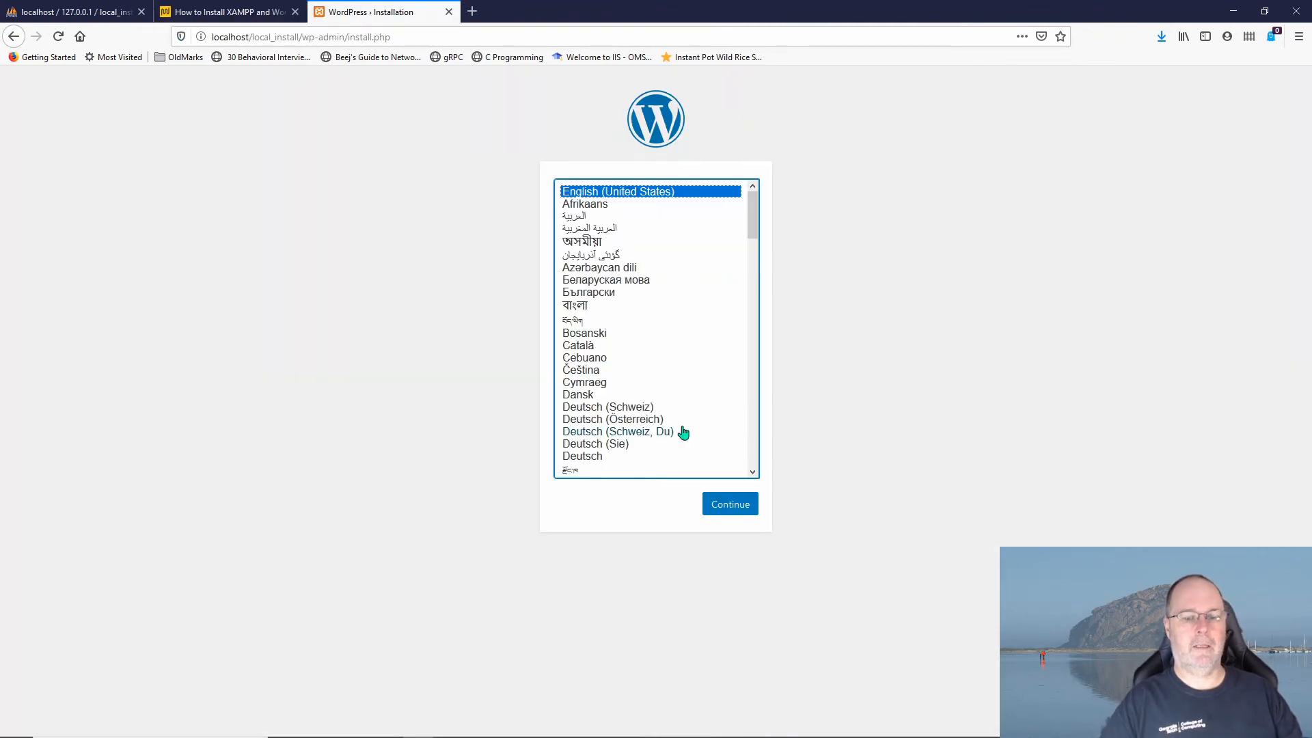
Step: Continue in English (United States), set site title local_install and username admin
left_click(721, 509)
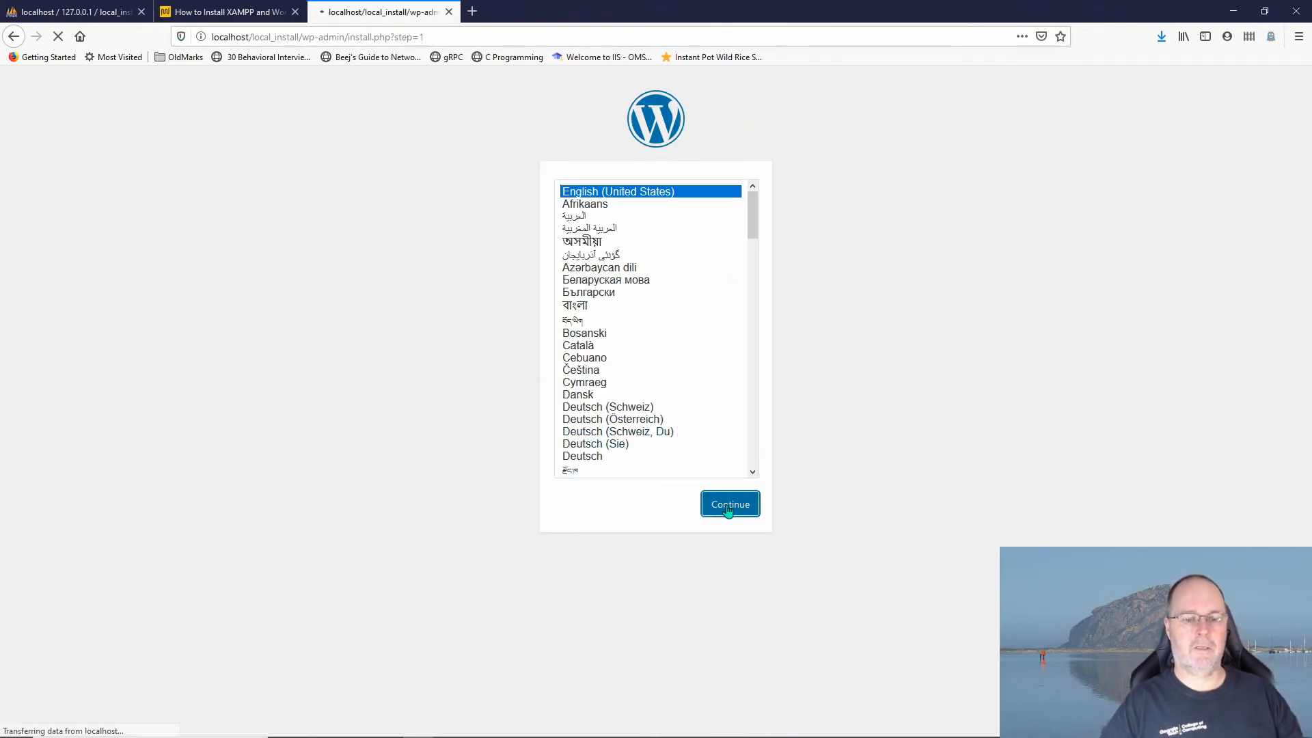
left_click(598, 344)
type("local_install")
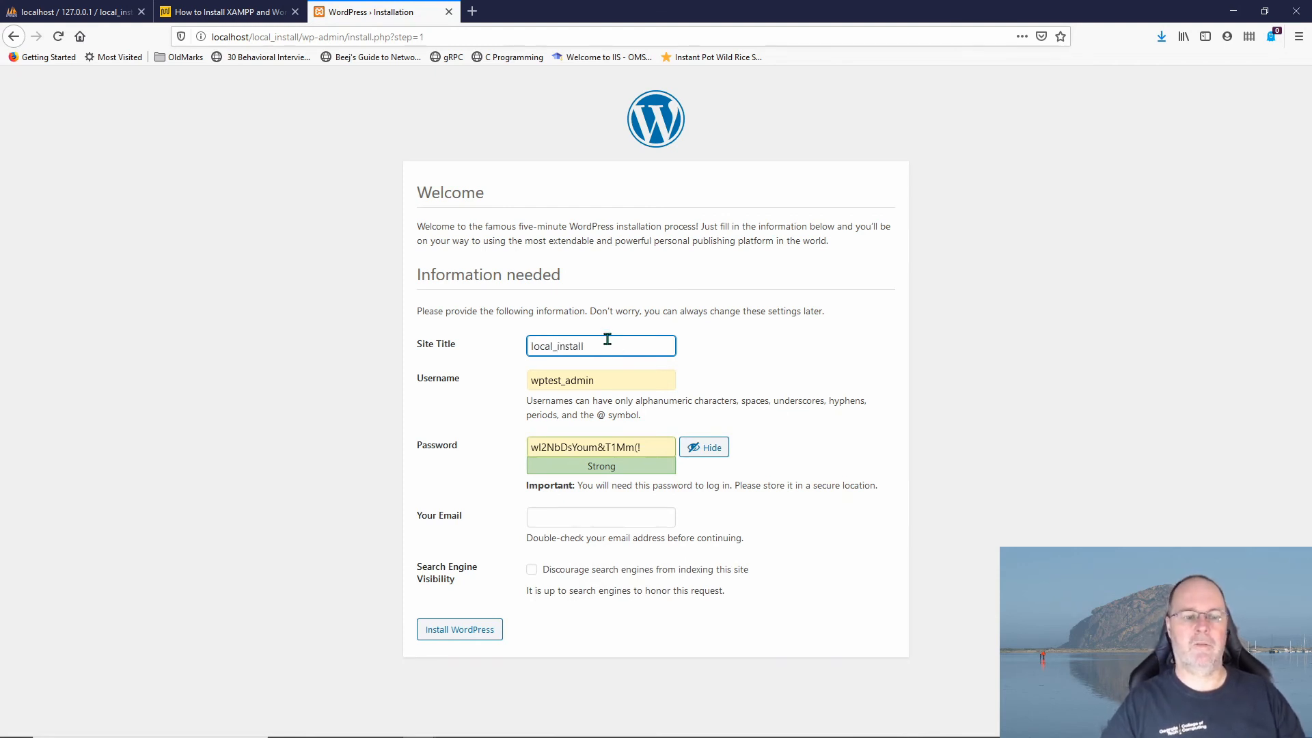
left_click(613, 378)
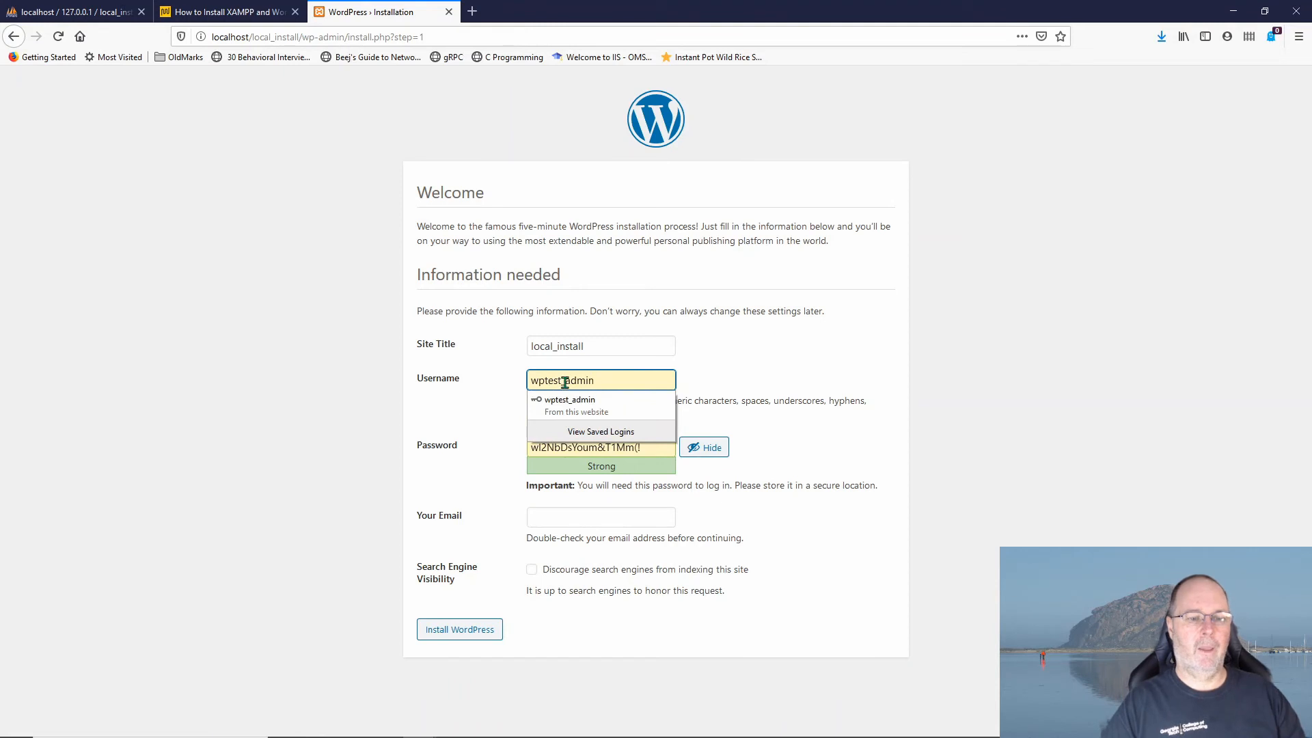
left_click_drag(565, 380, 512, 388)
key("BackSpace")
left_click(610, 377)
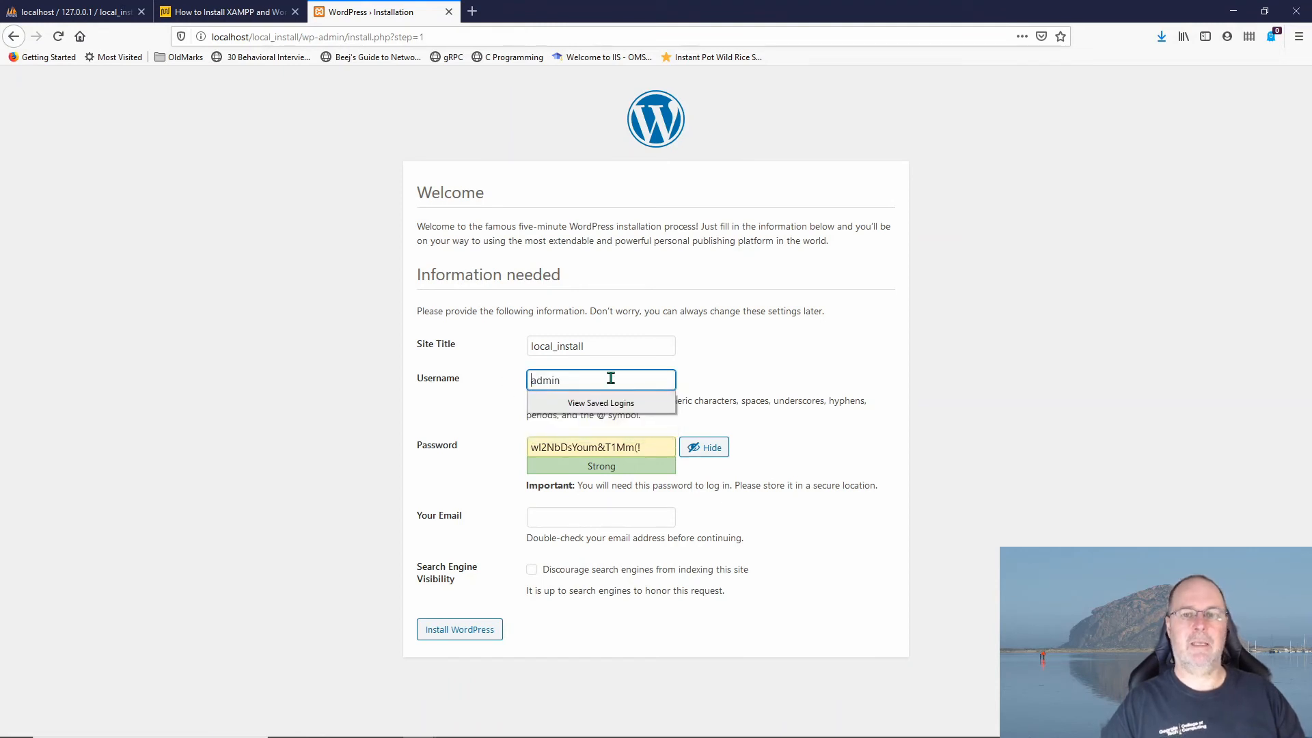
left_click(632, 379)
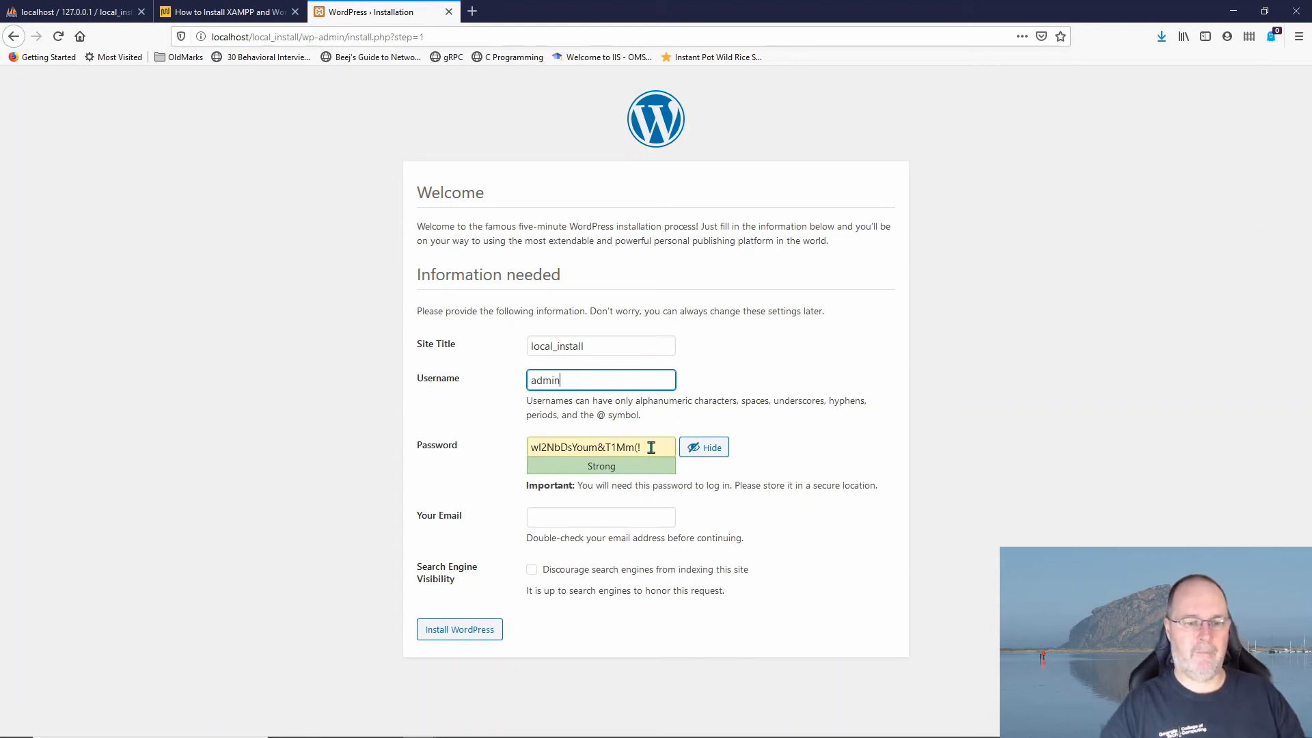
Step: Enter a new strong password, paste it as the e-mail, discourage indexing, and install
left_click_drag(651, 447, 469, 454)
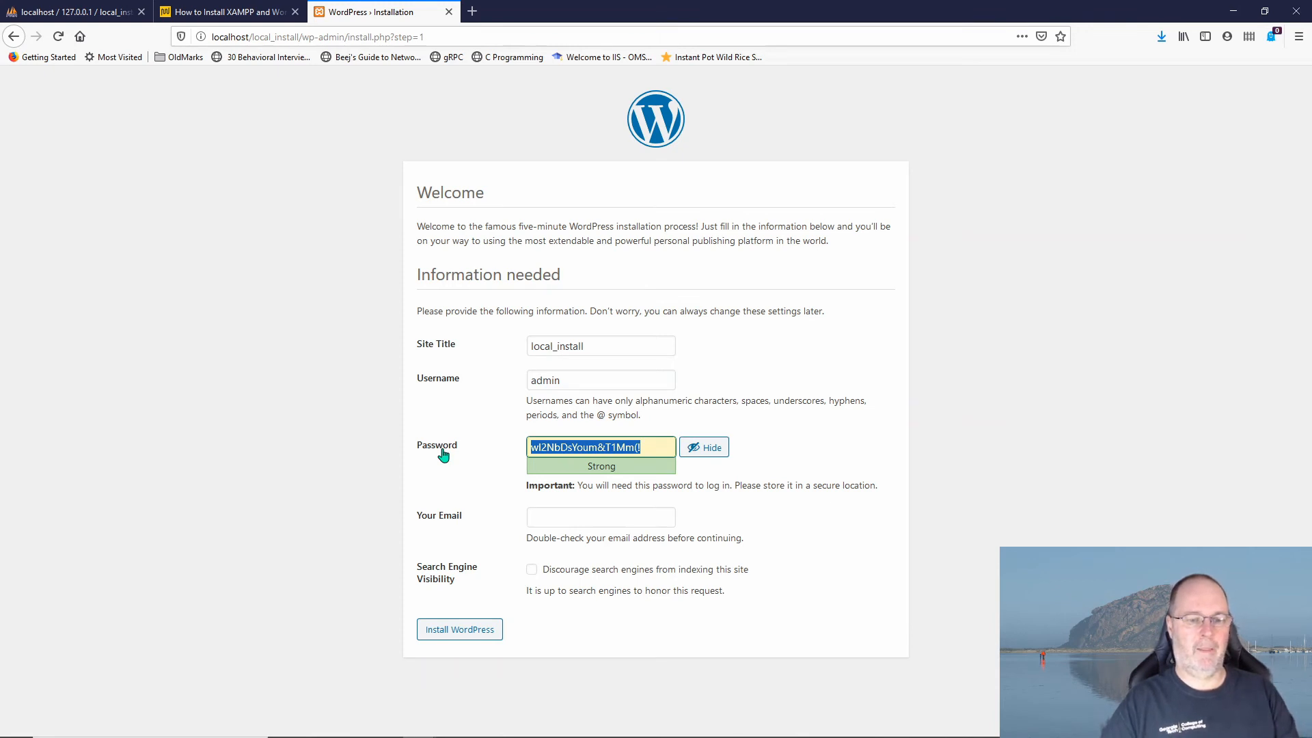
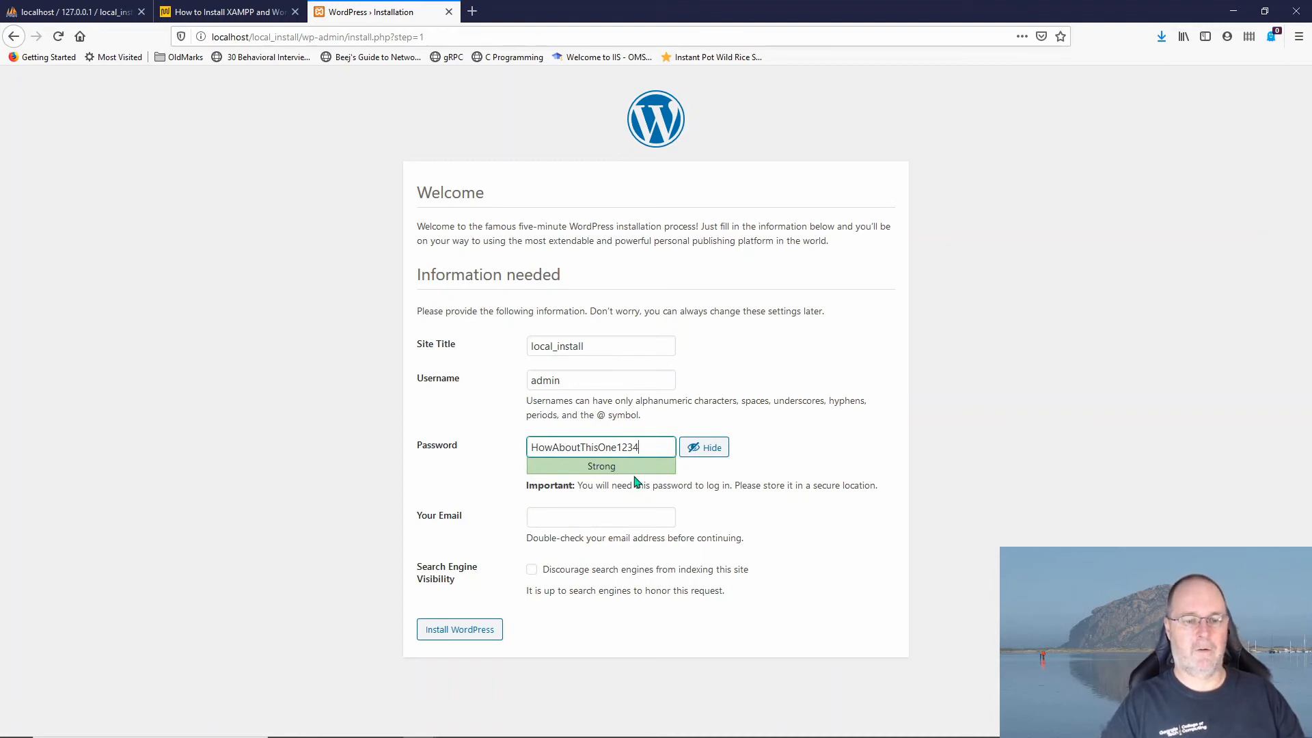
left_click_drag(650, 442, 477, 457)
key("ctrl+c")
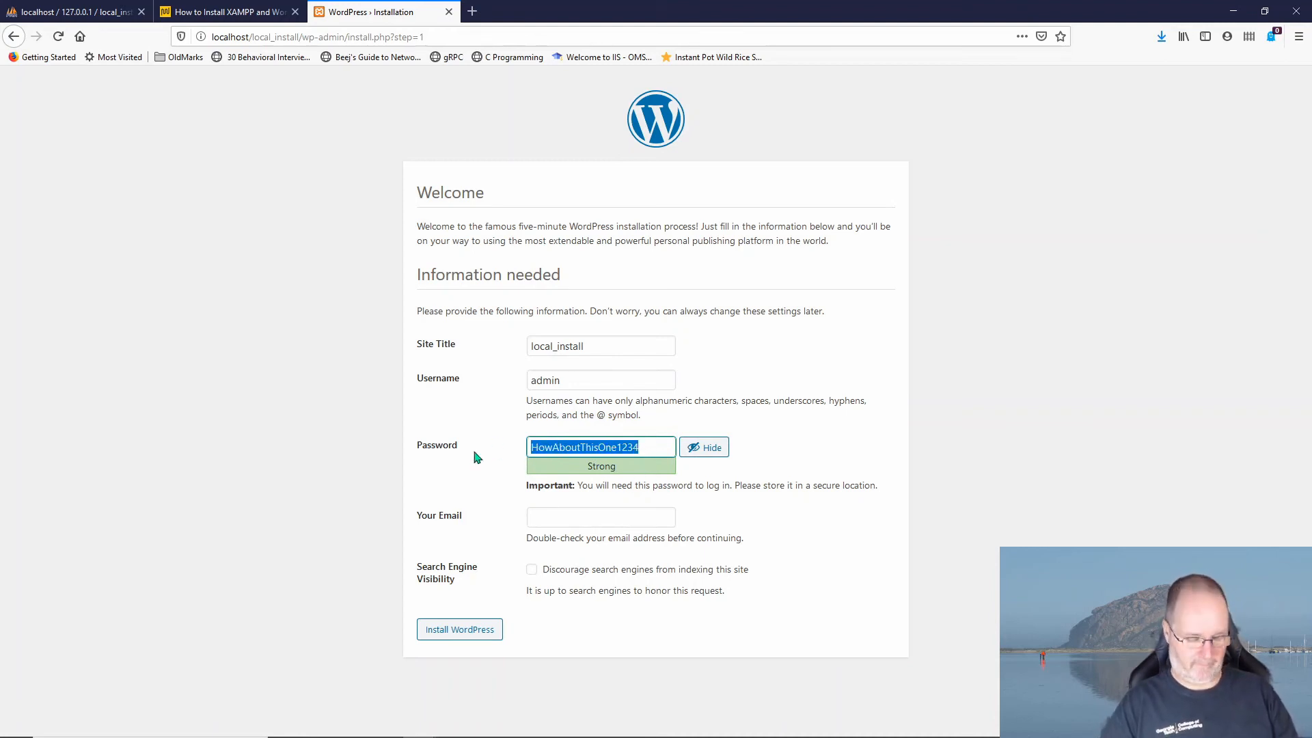
left_click(574, 516)
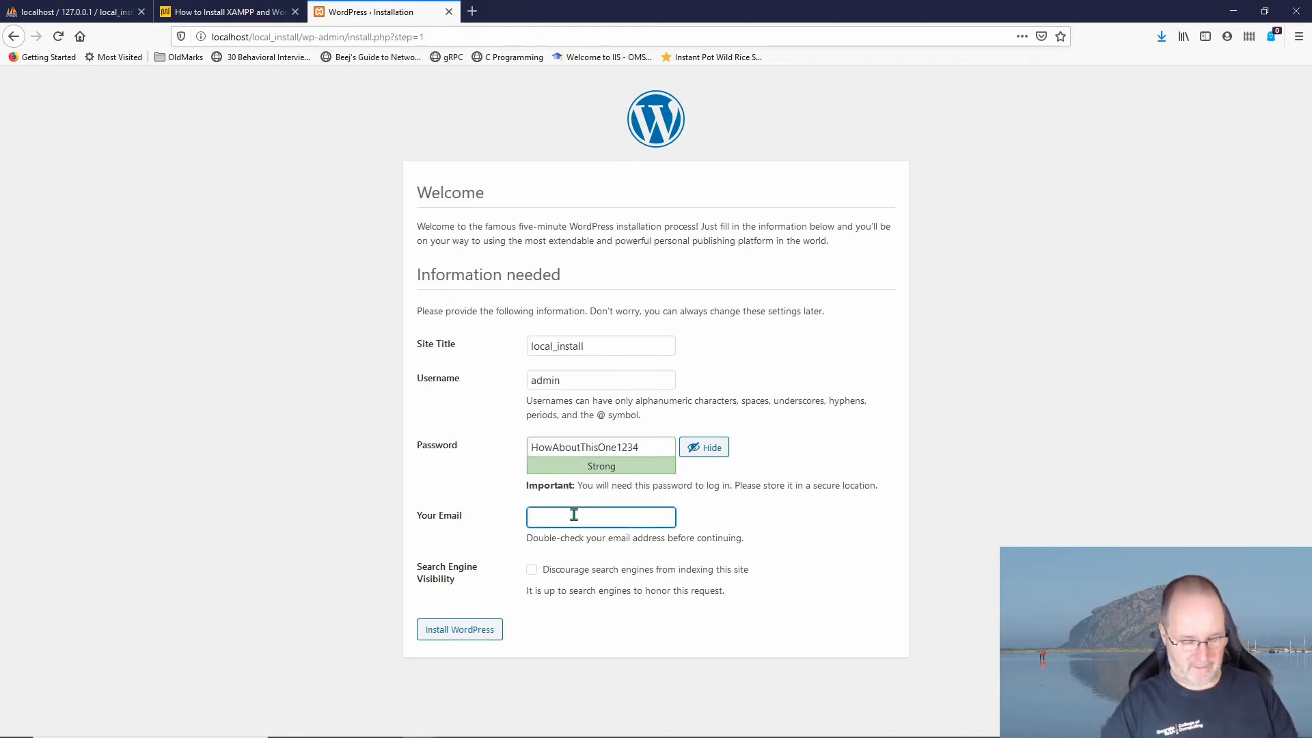
key("ctrl+v")
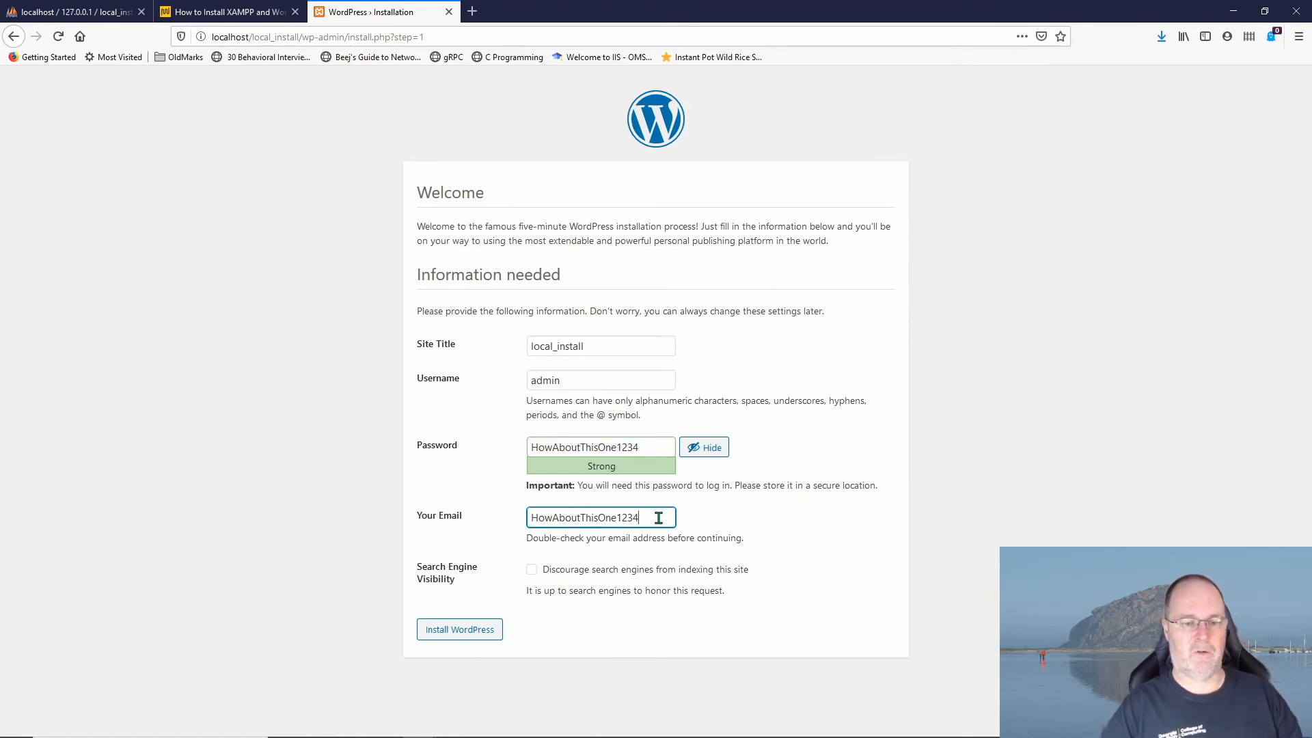
left_click(531, 571)
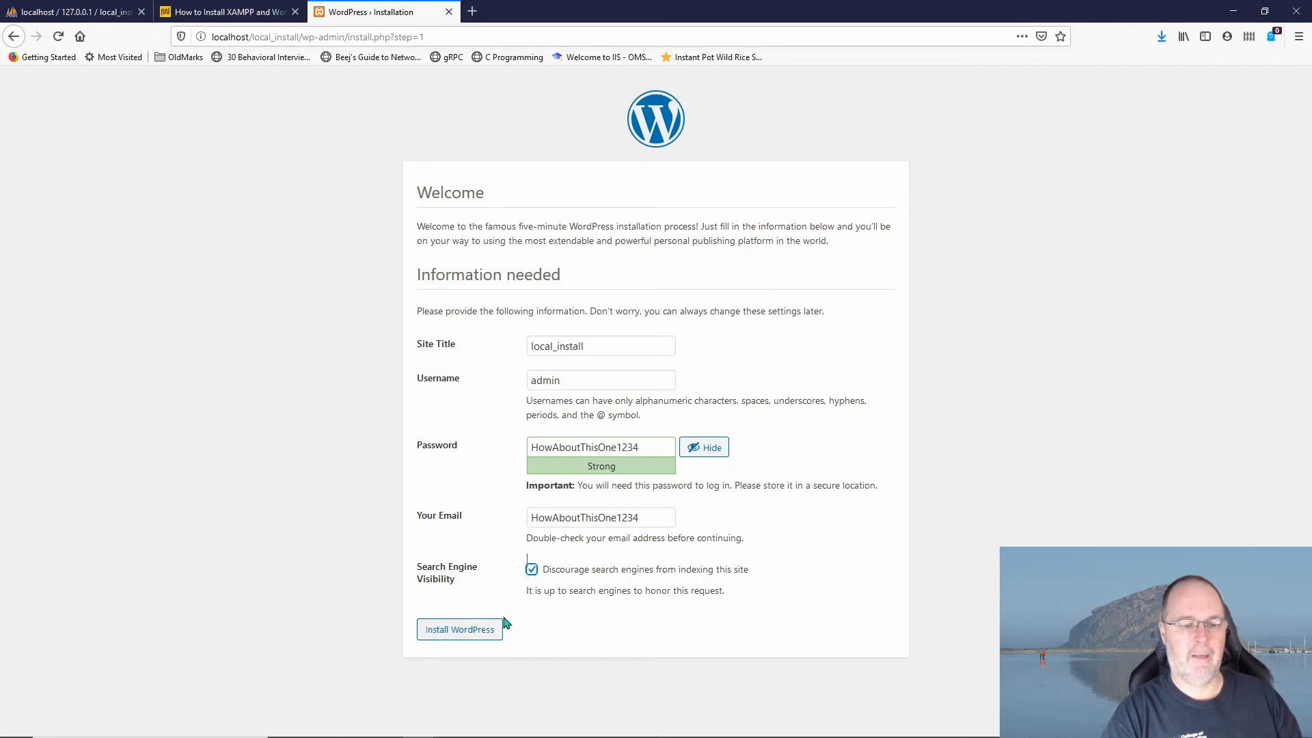
left_click(470, 629)
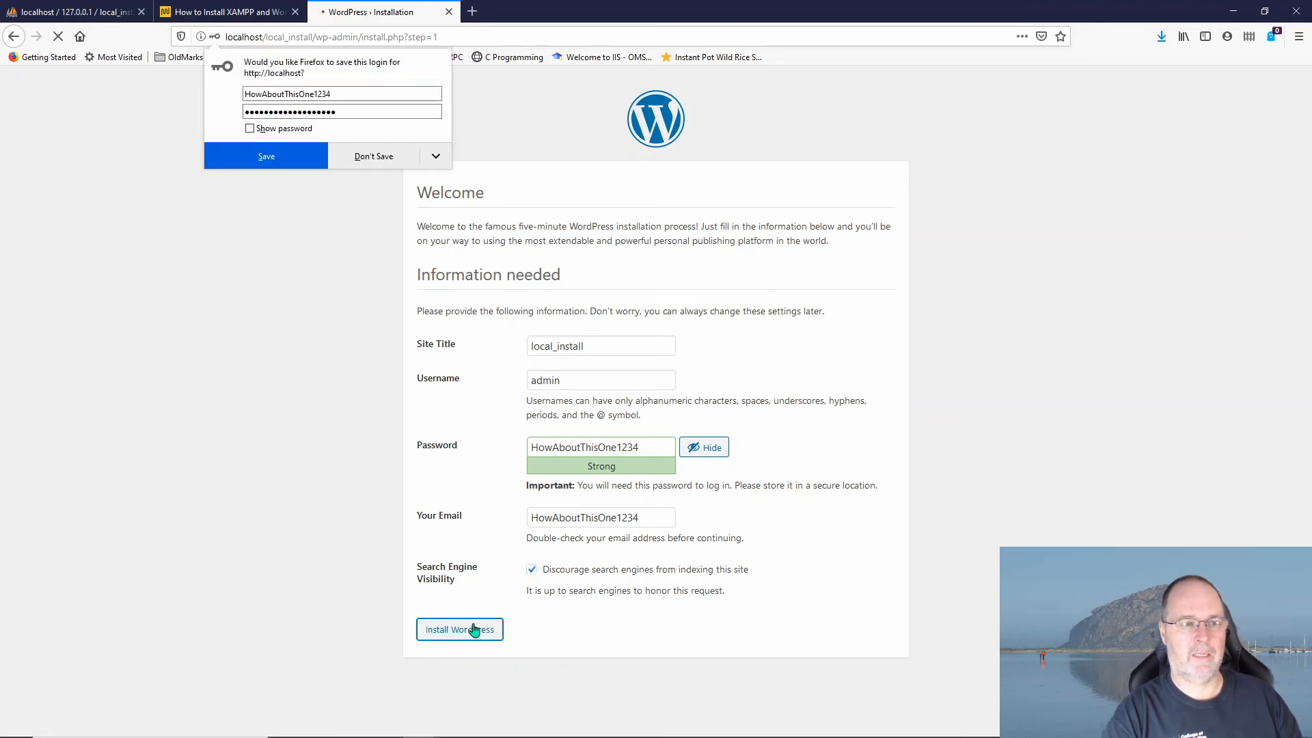
left_click(277, 154)
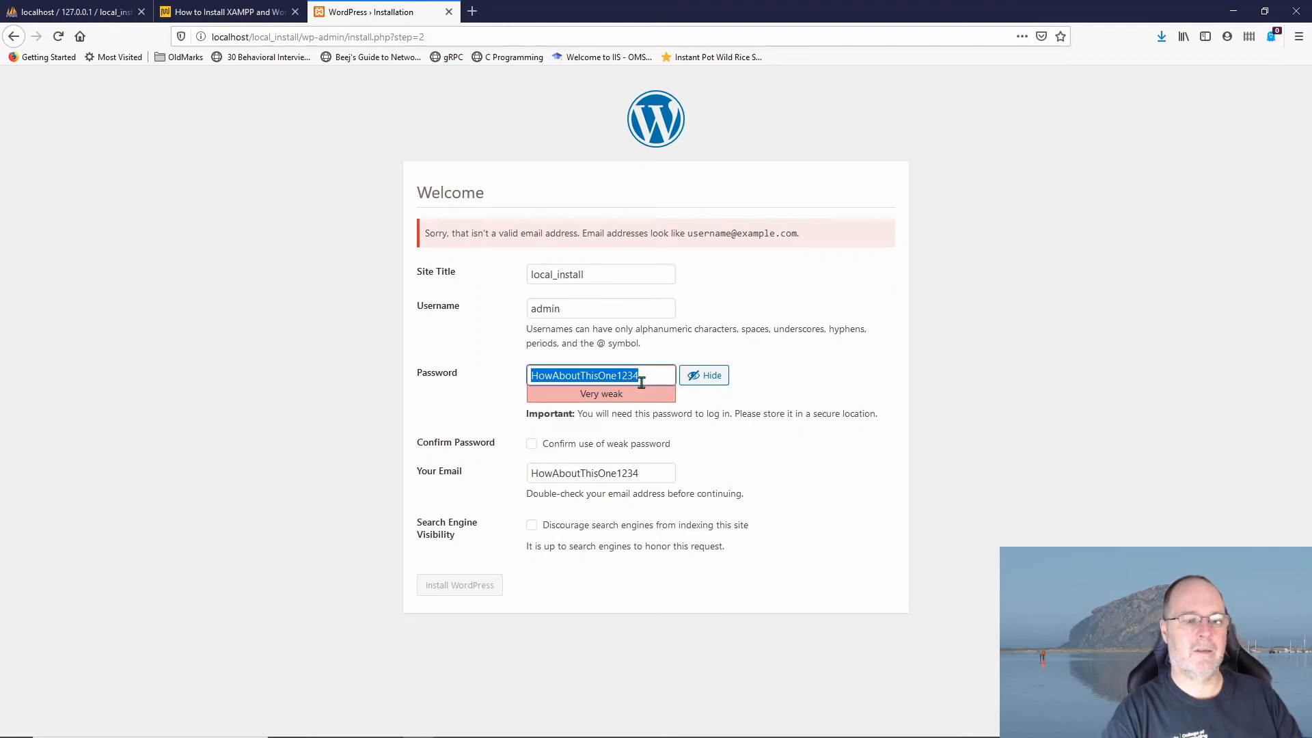
Step: Choose the suggested valid e-mail address, discourage search engines, and rerun the installation, saving the login
left_click(601, 471)
double_click(542, 479)
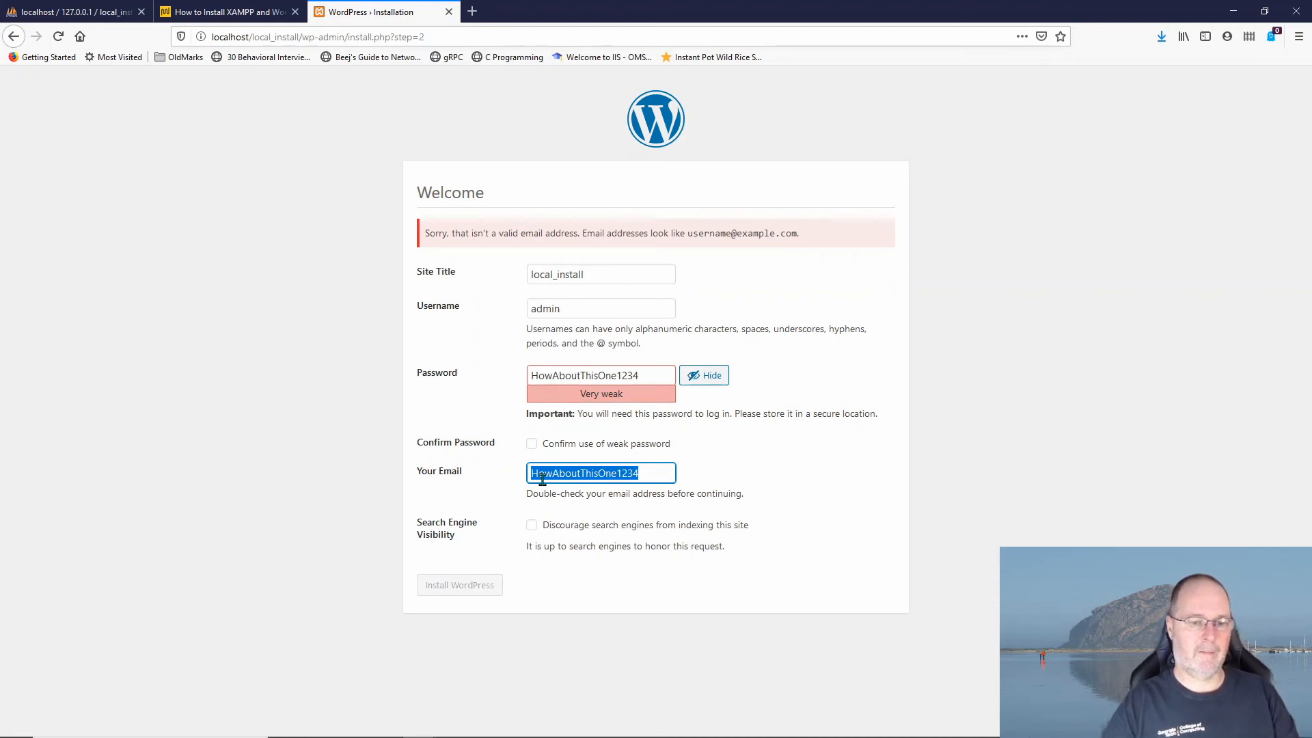
type("ji")
key("Down")
key("Return")
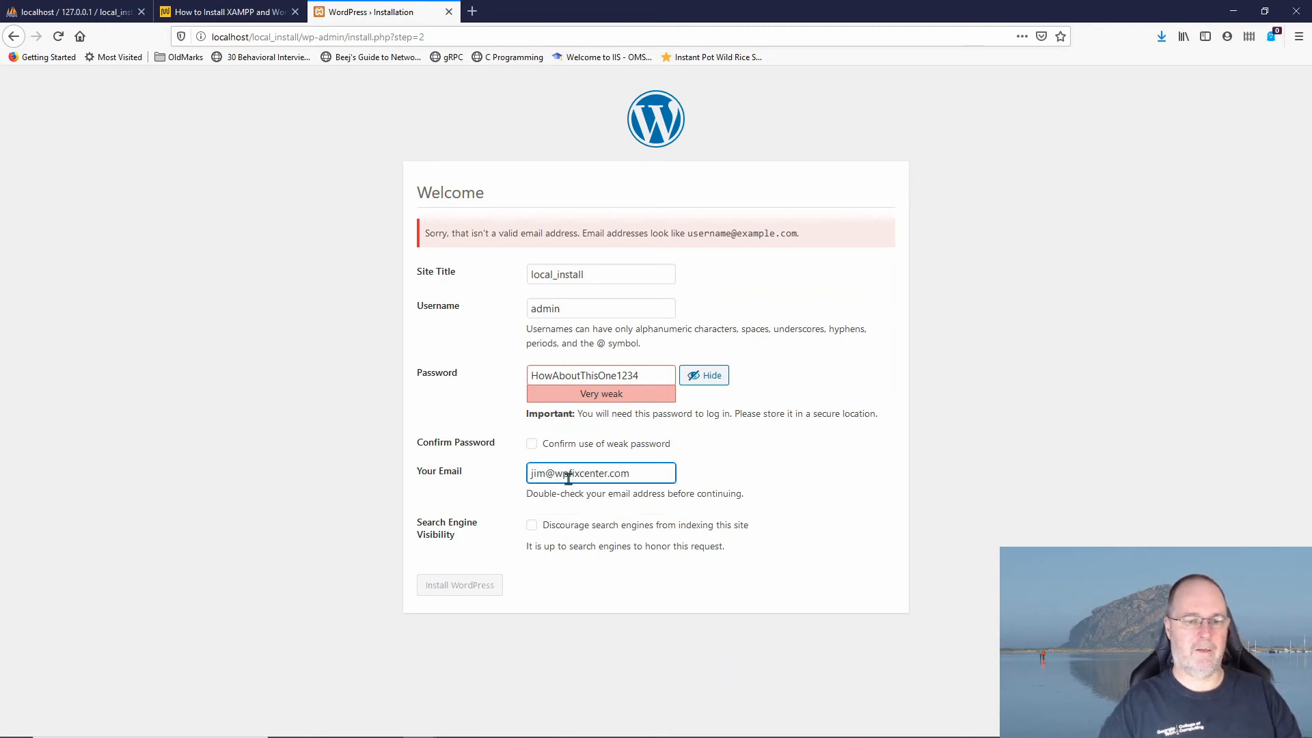
left_click(532, 525)
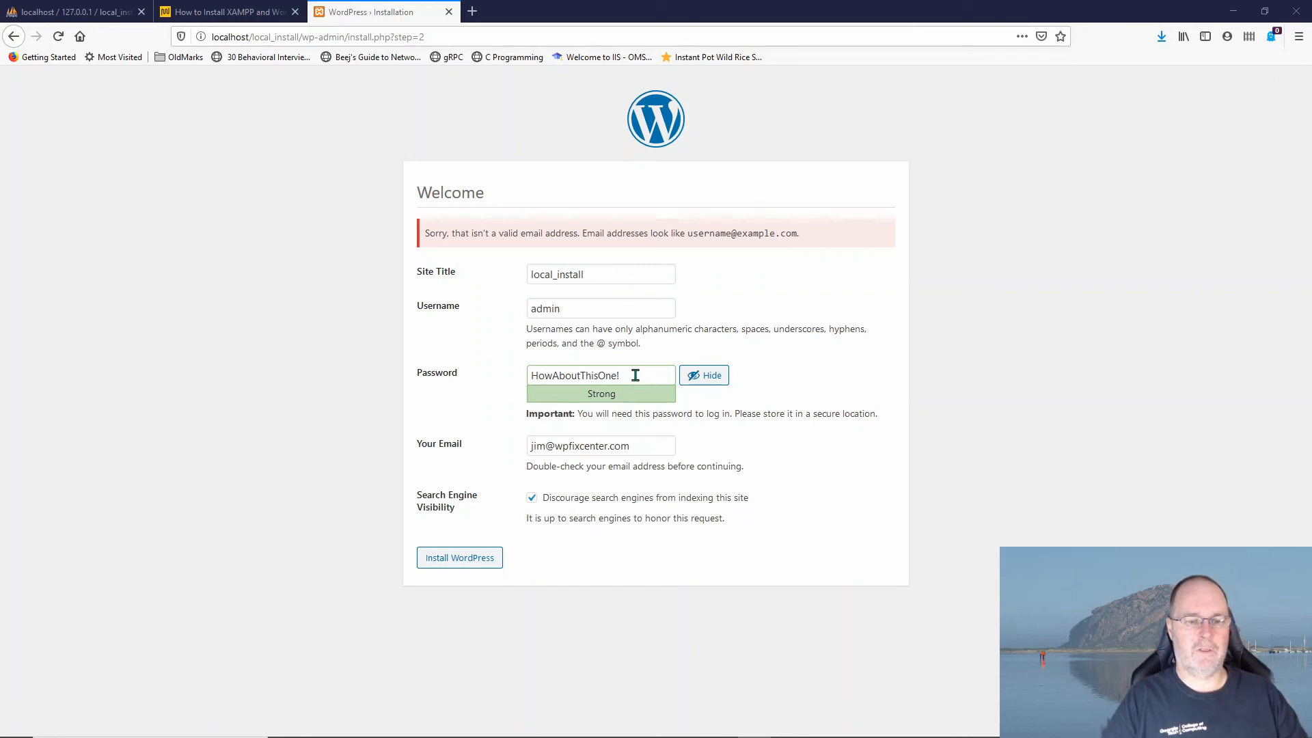
left_click(467, 566)
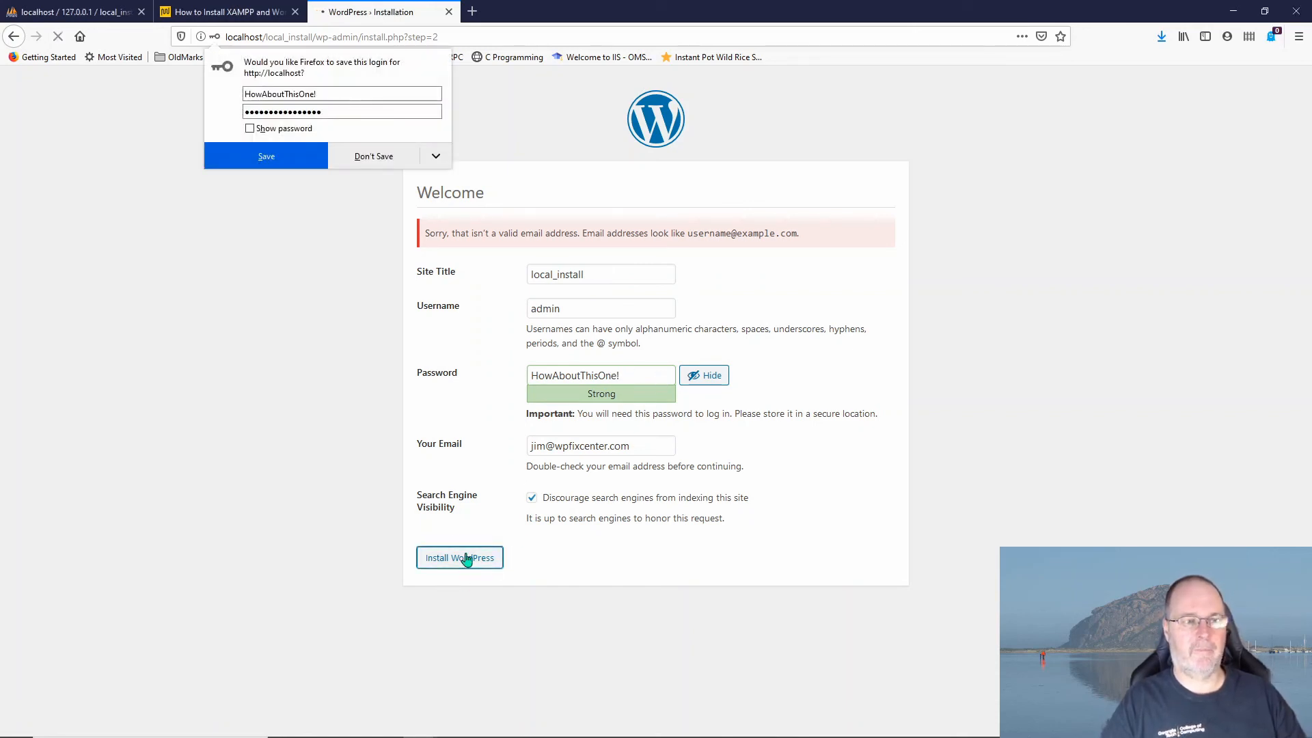
left_click(277, 159)
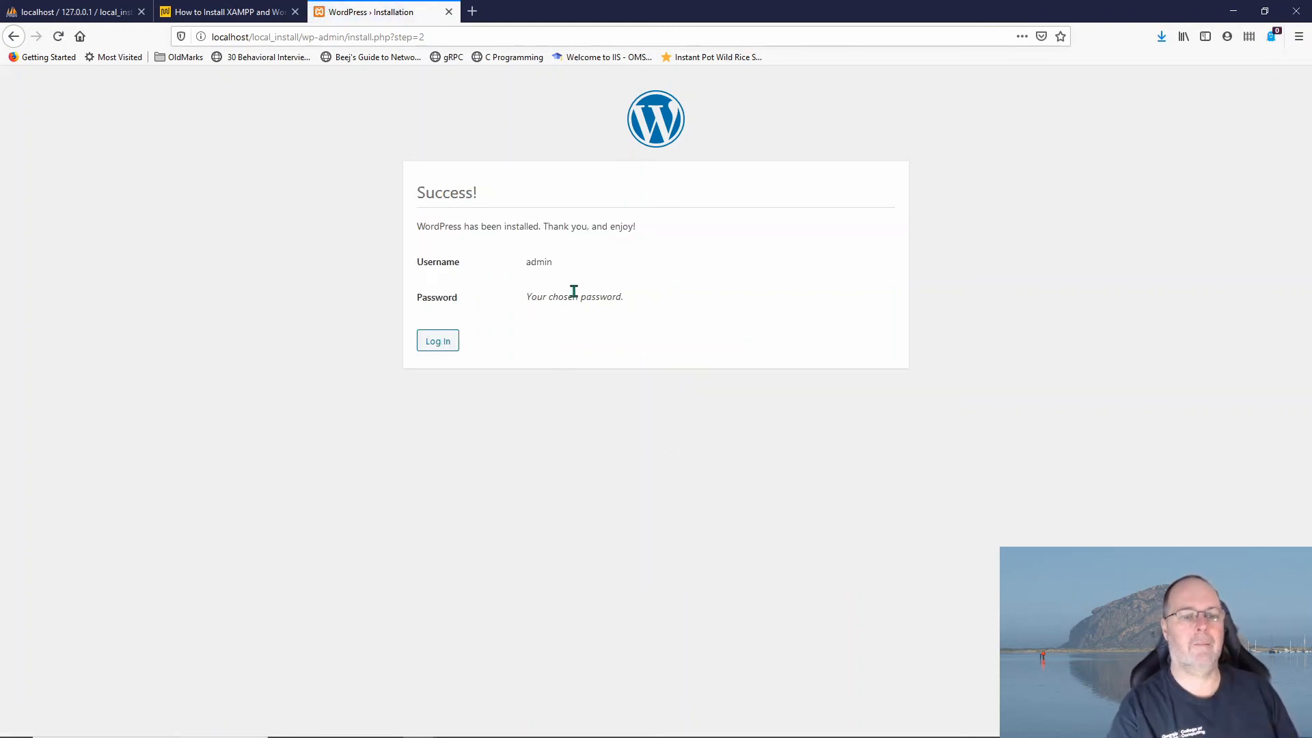
Step: Log in as admin with the account password, save the login, and open the Users list
left_click(439, 347)
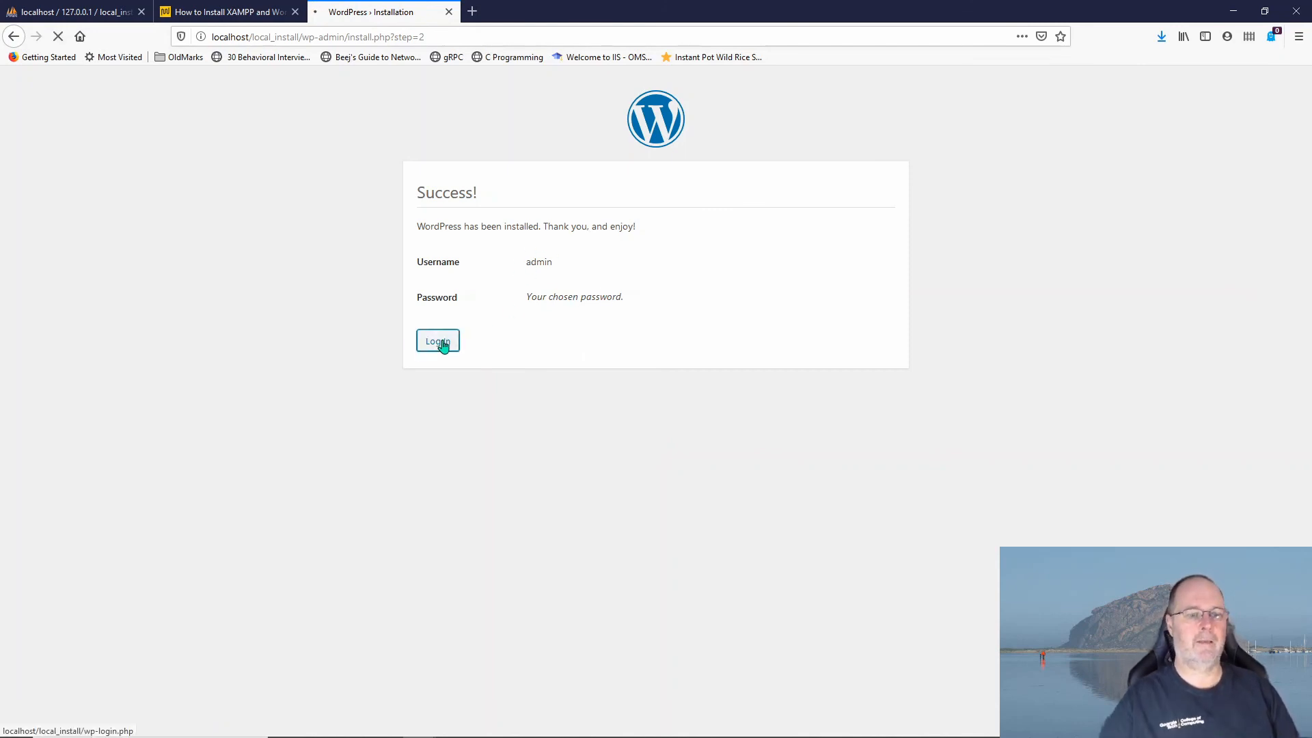
left_click(617, 293)
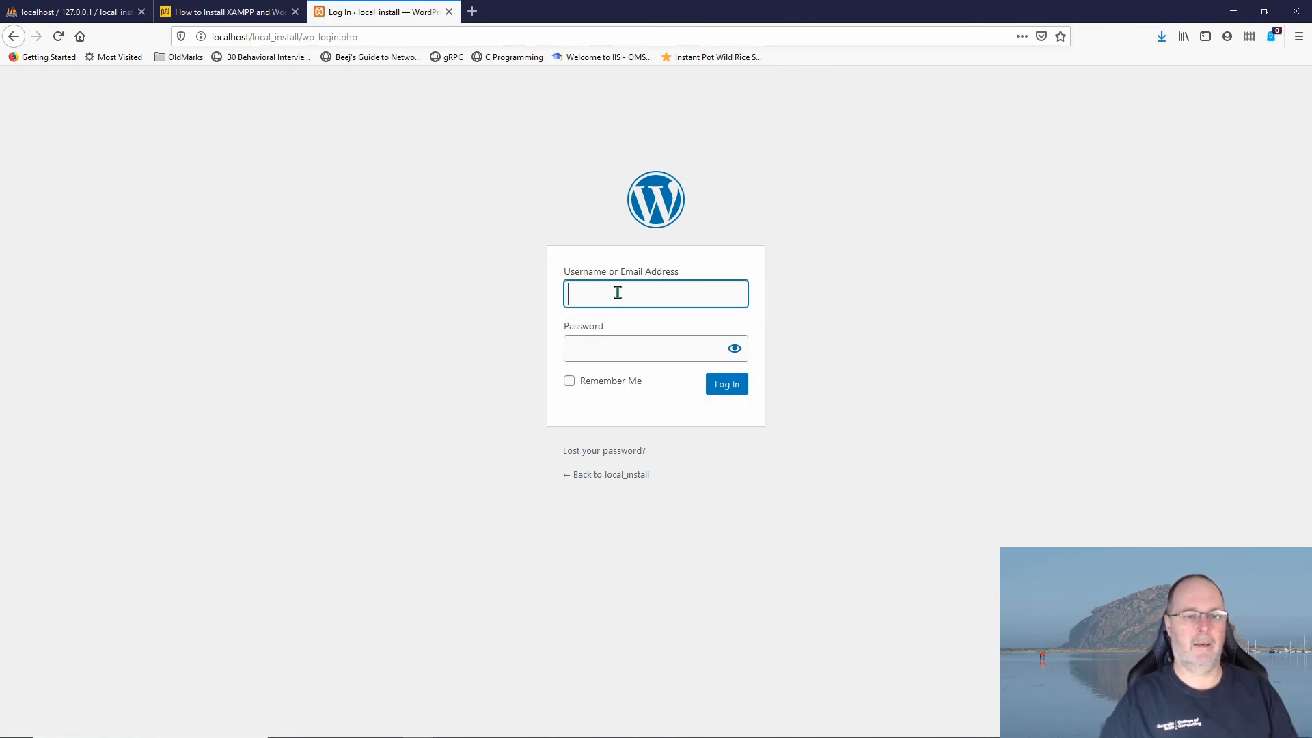
type("admin")
key("Tab")
type("••")
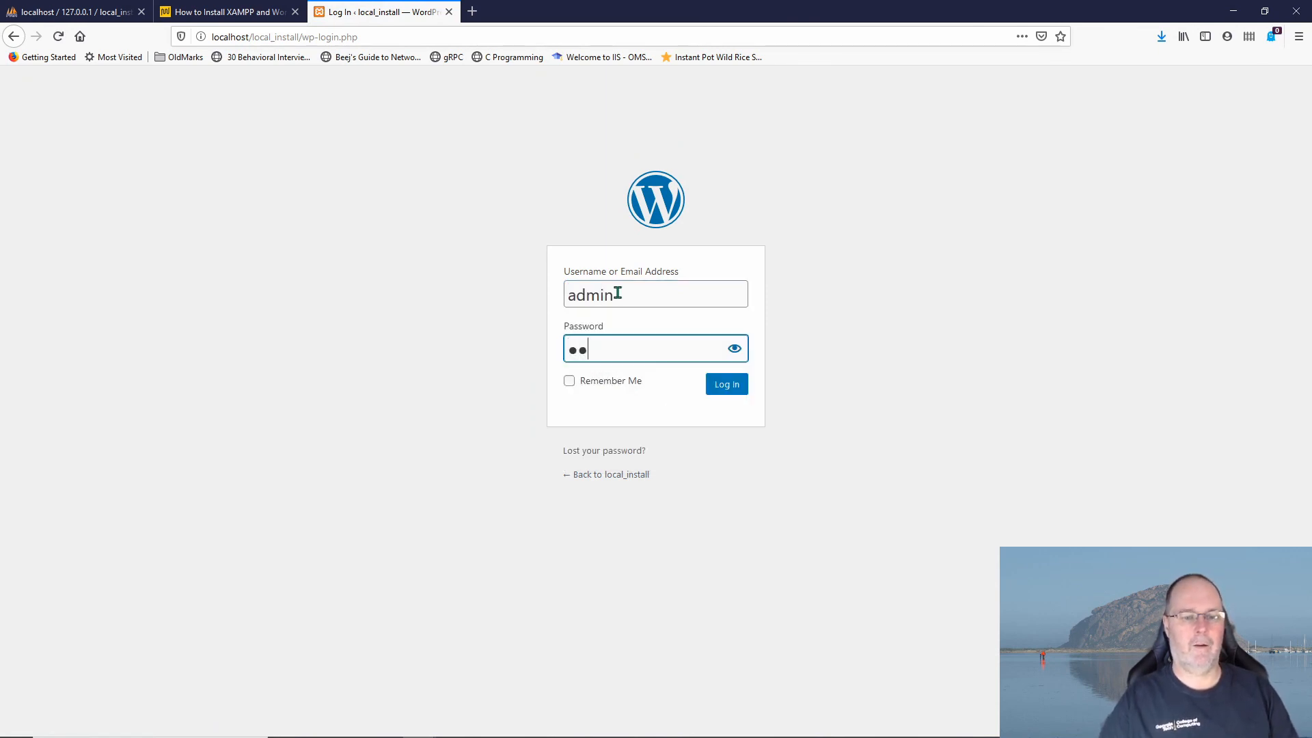
type("•")
key("BackSpace")
key("BackSpace")
key("BackSpace")
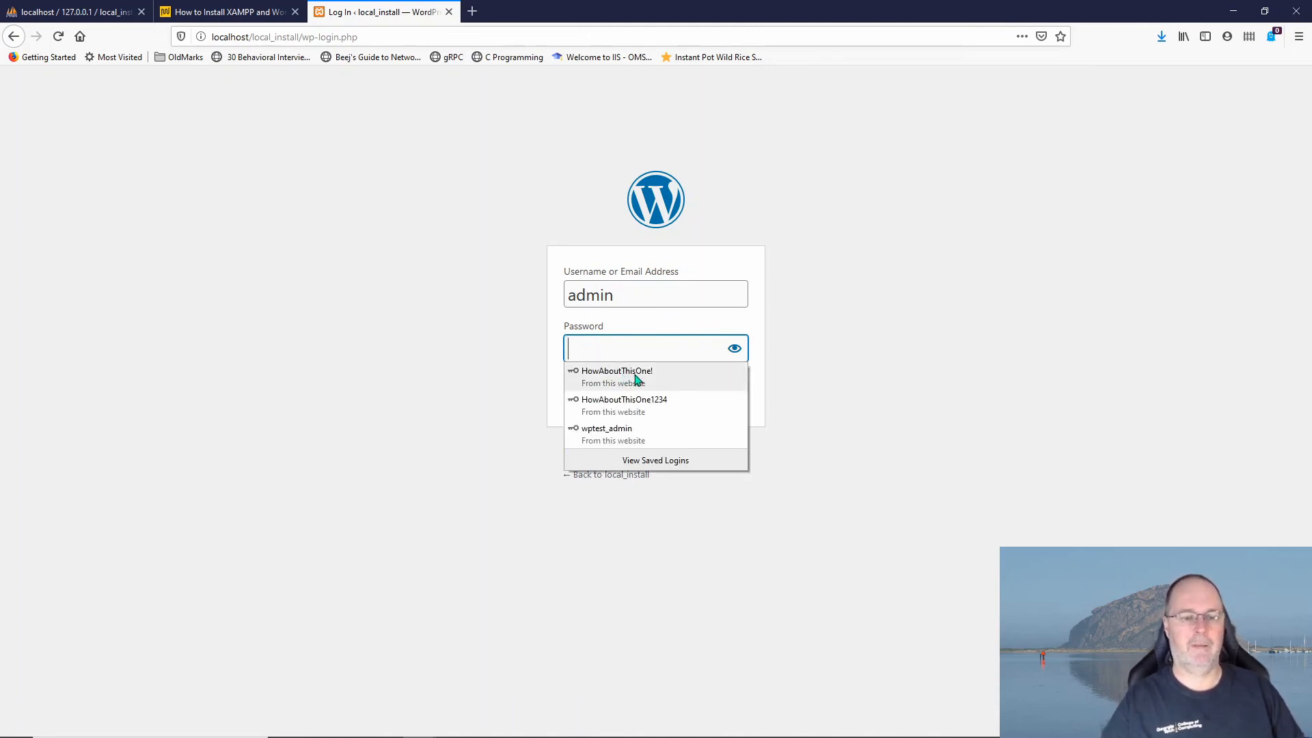
left_click(612, 347)
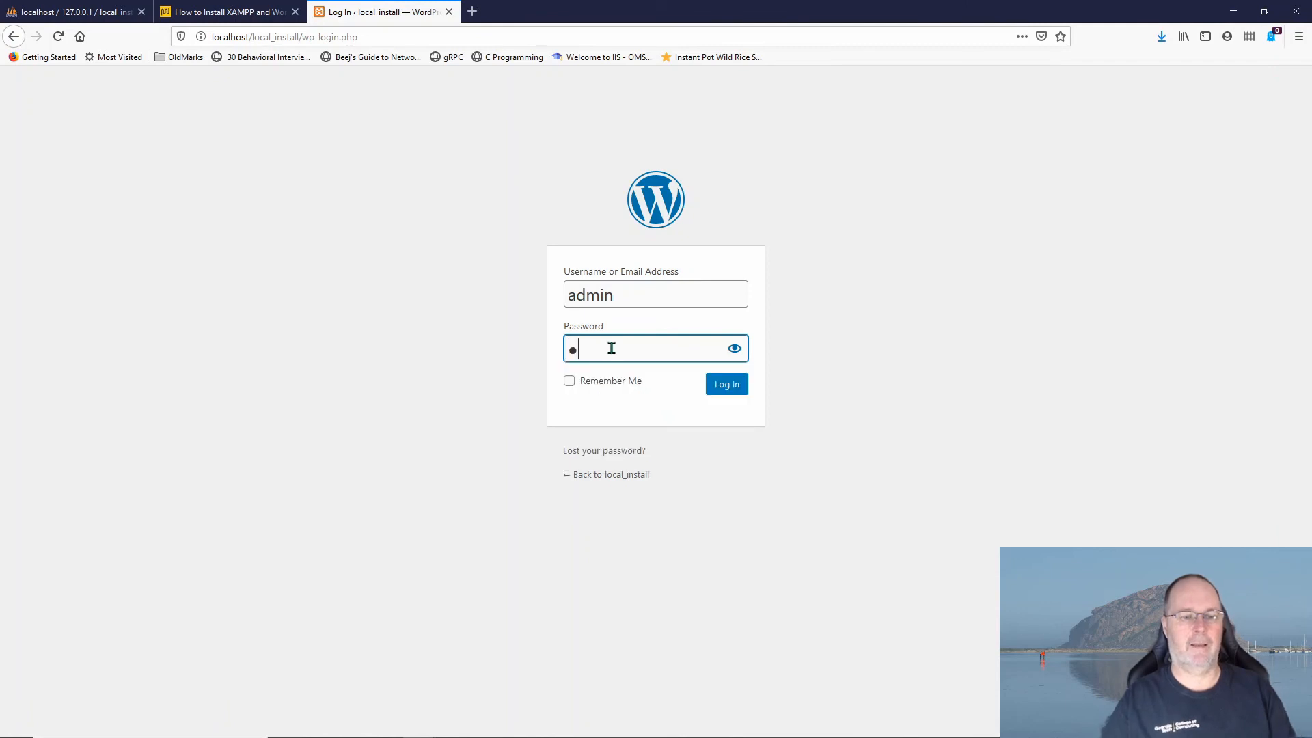
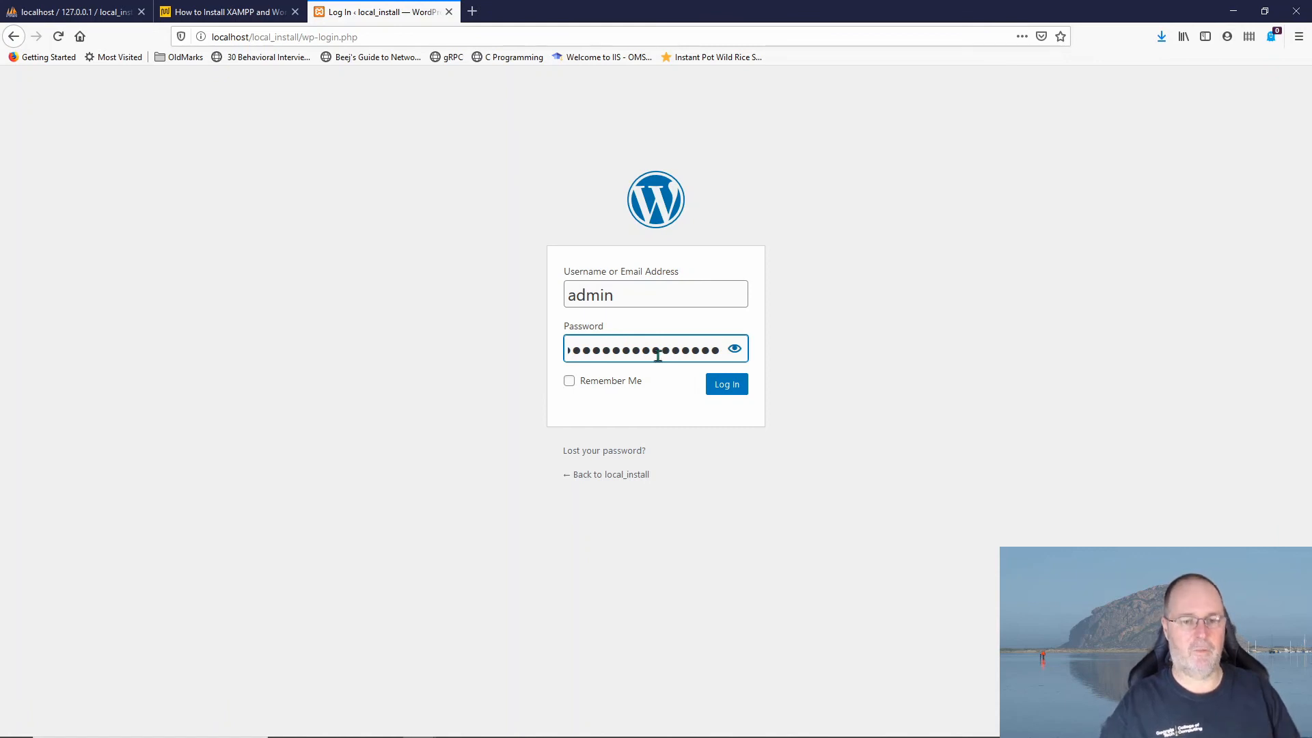
left_click(730, 386)
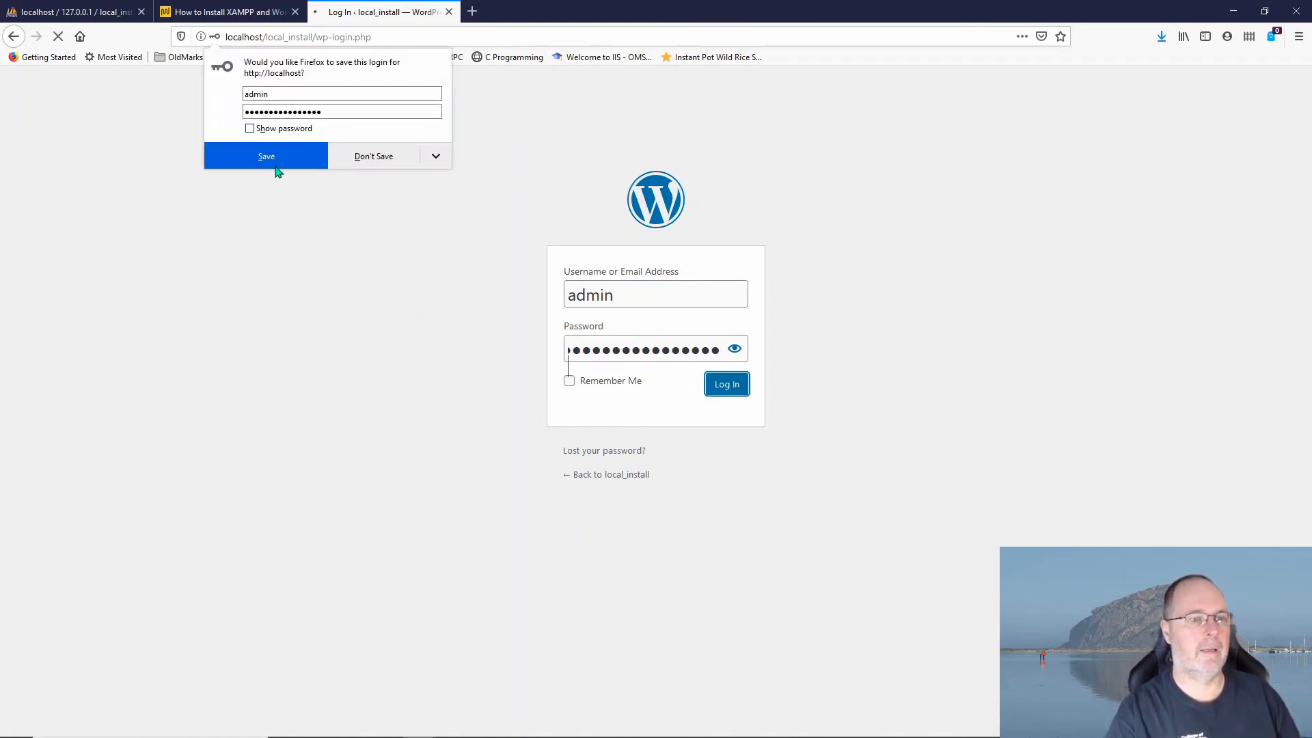
left_click(275, 163)
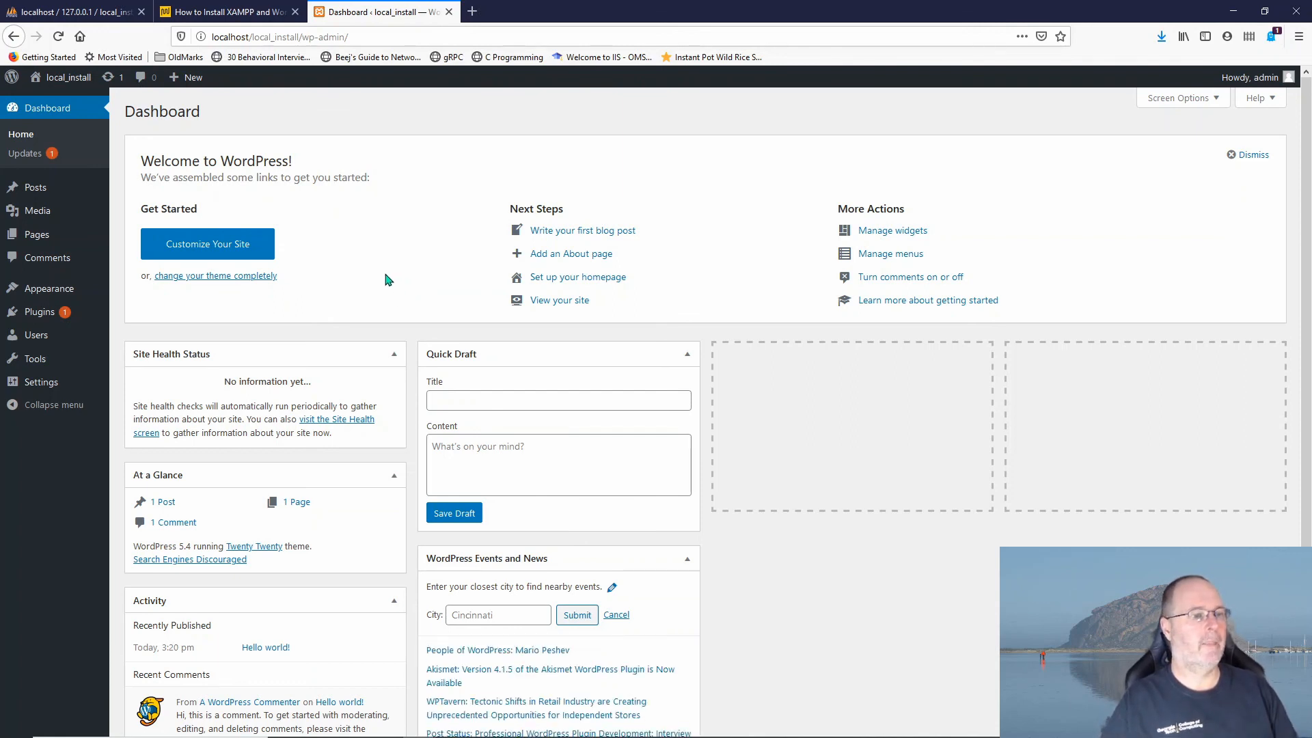
left_click(35, 337)
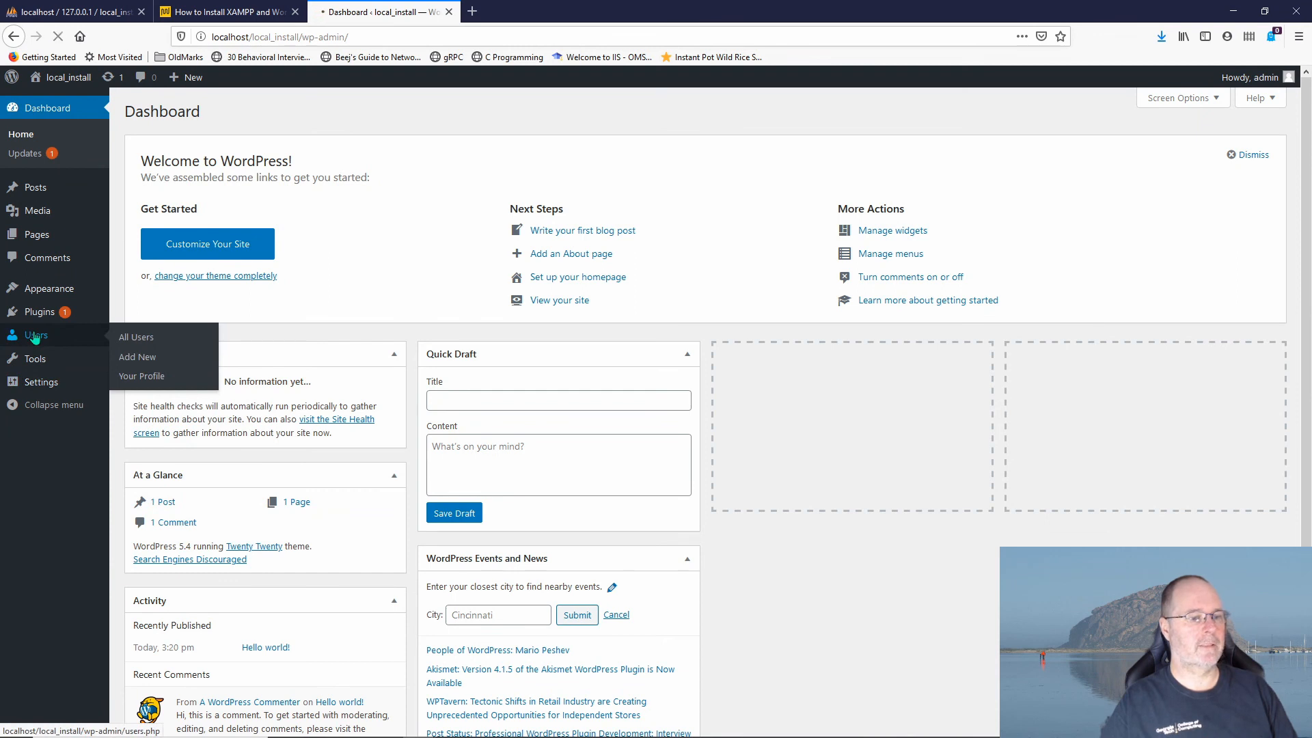